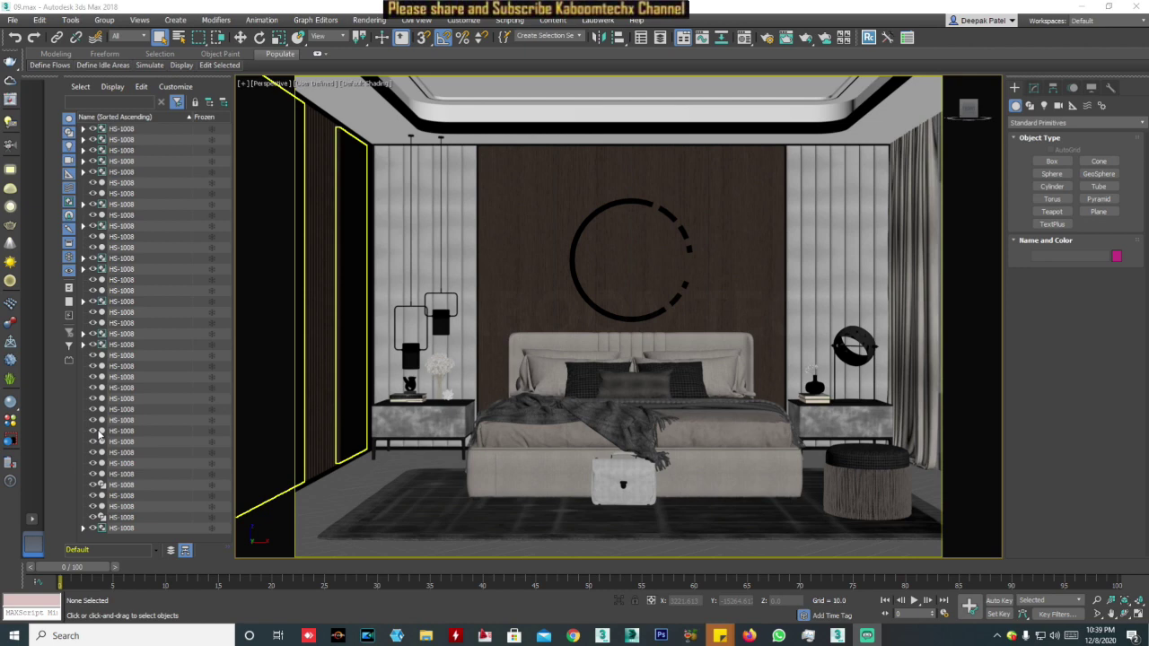
Step: Confirm the V-Ray light list is empty, then select the bed
{"action": "left_click", "coordinate": [11, 127]}
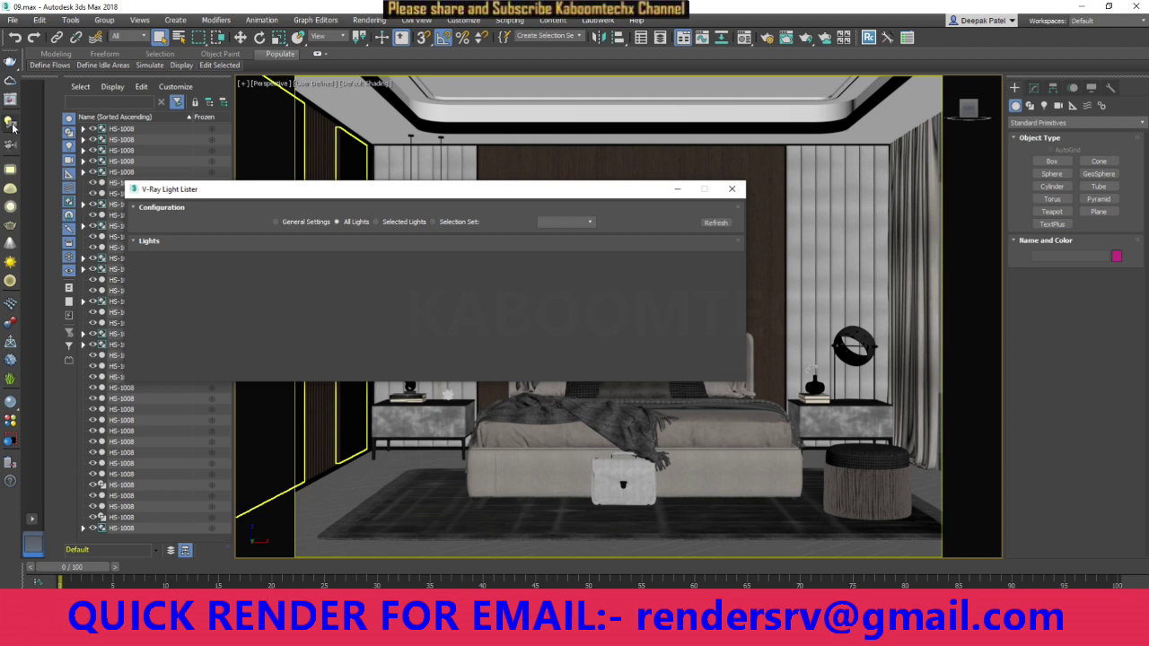
{"action": "left_click", "coordinate": [732, 189]}
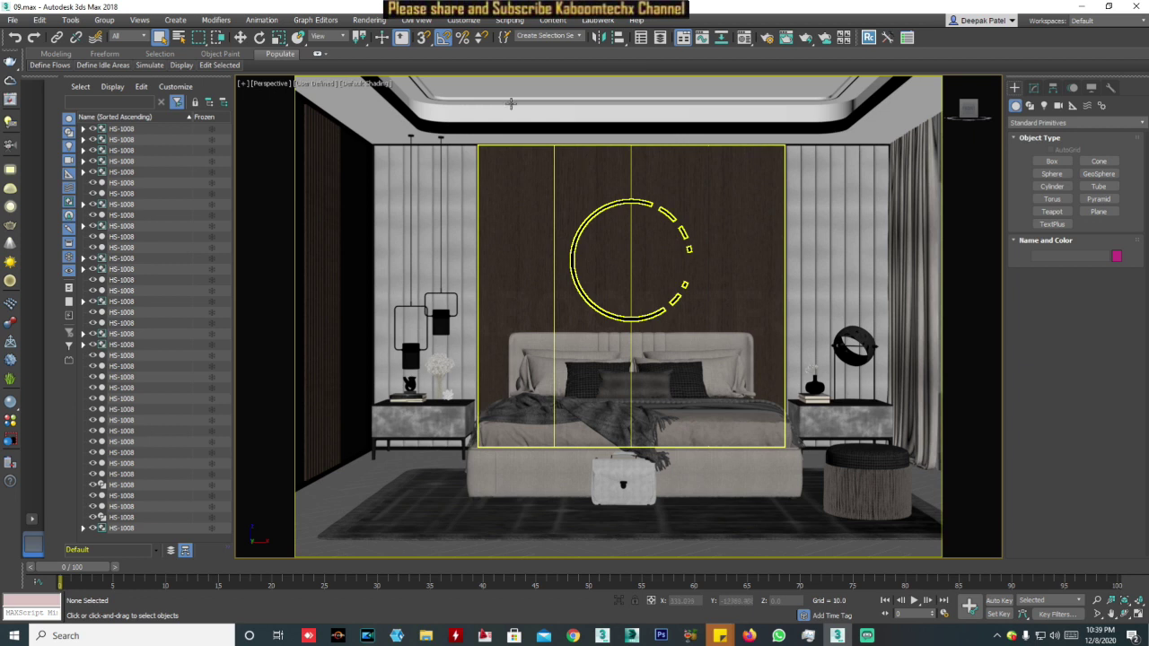
{"action": "left_click", "coordinate": [428, 162]}
{"action": "left_click", "coordinate": [706, 483]}
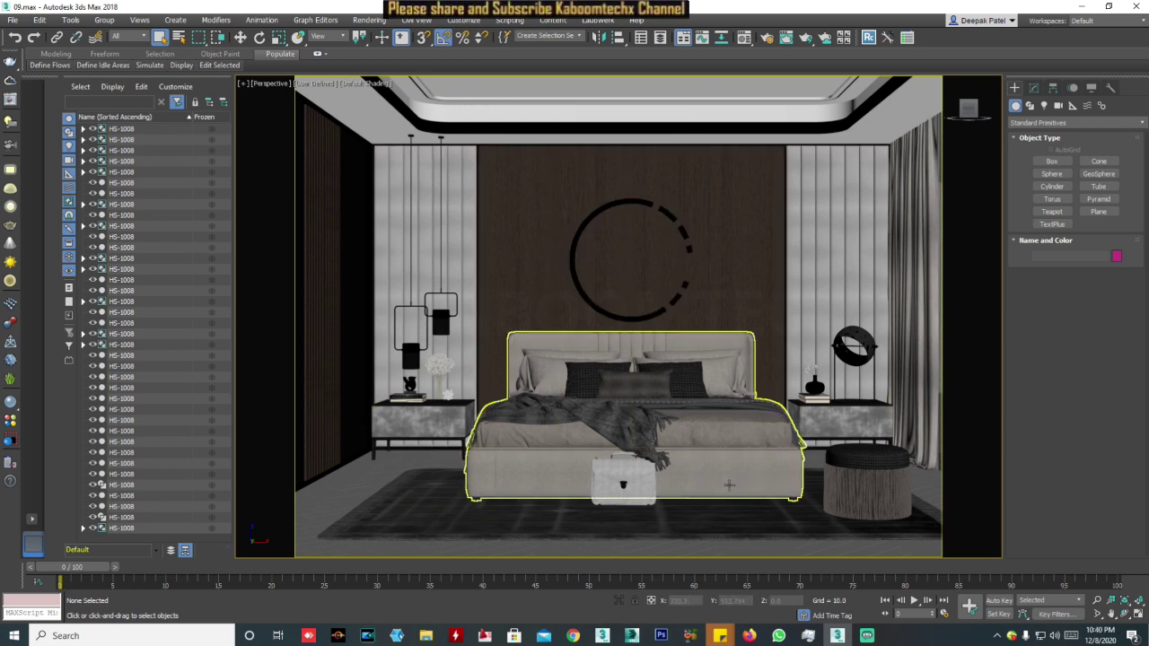
Step: Select the wood wall panel, right bedside lamp, left pendant lamp and right curtain in turn
{"action": "left_click", "coordinate": [681, 245]}
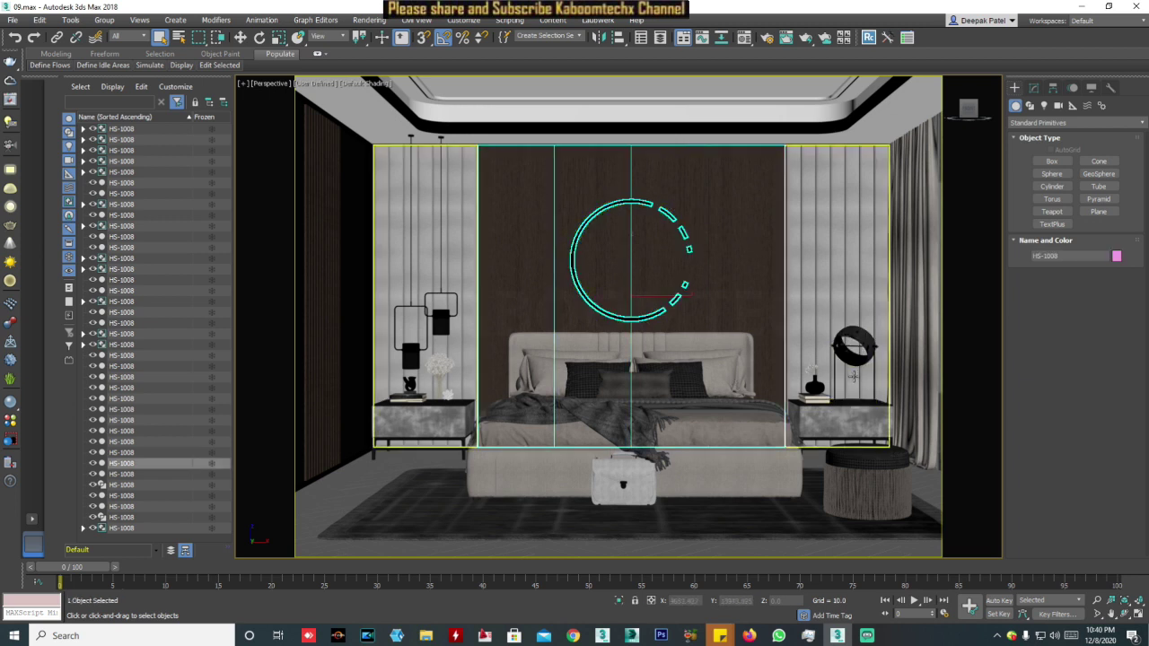
{"action": "left_click", "coordinate": [857, 349]}
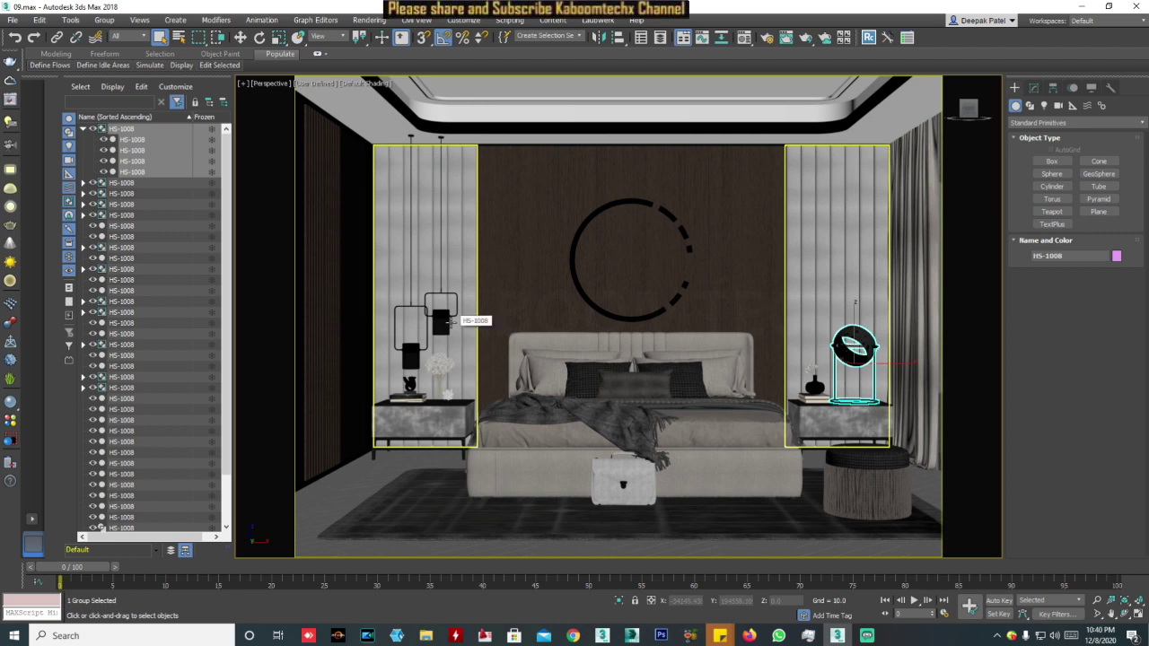
{"action": "left_click", "coordinate": [431, 323]}
{"action": "left_click", "coordinate": [405, 350]}
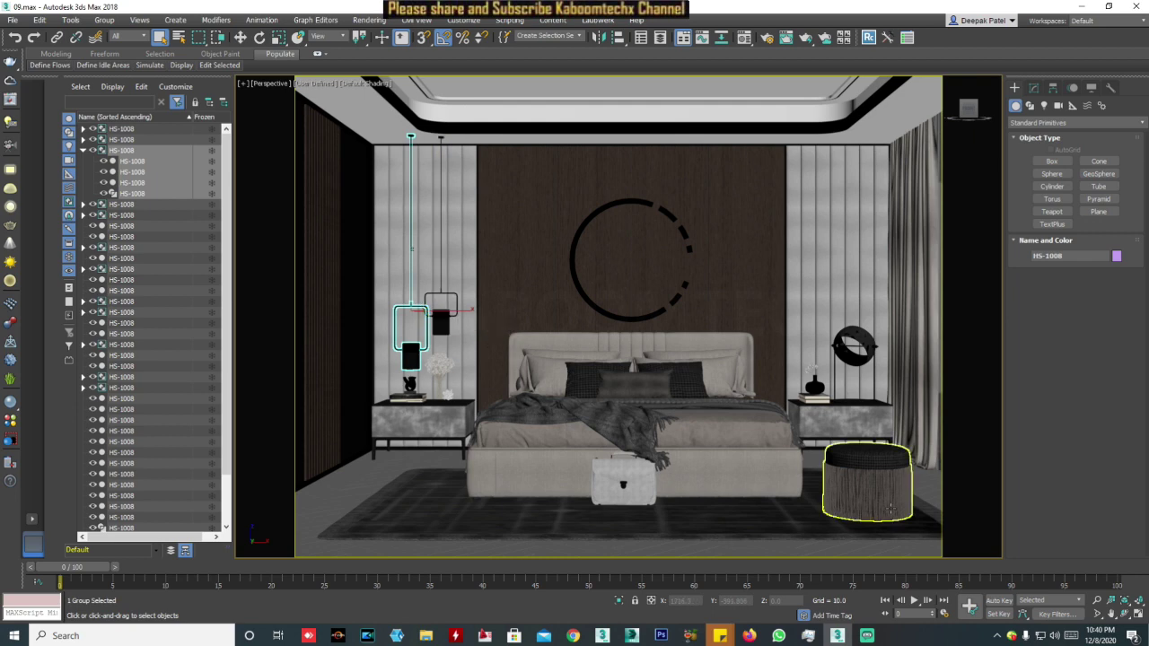
{"action": "left_click", "coordinate": [918, 341]}
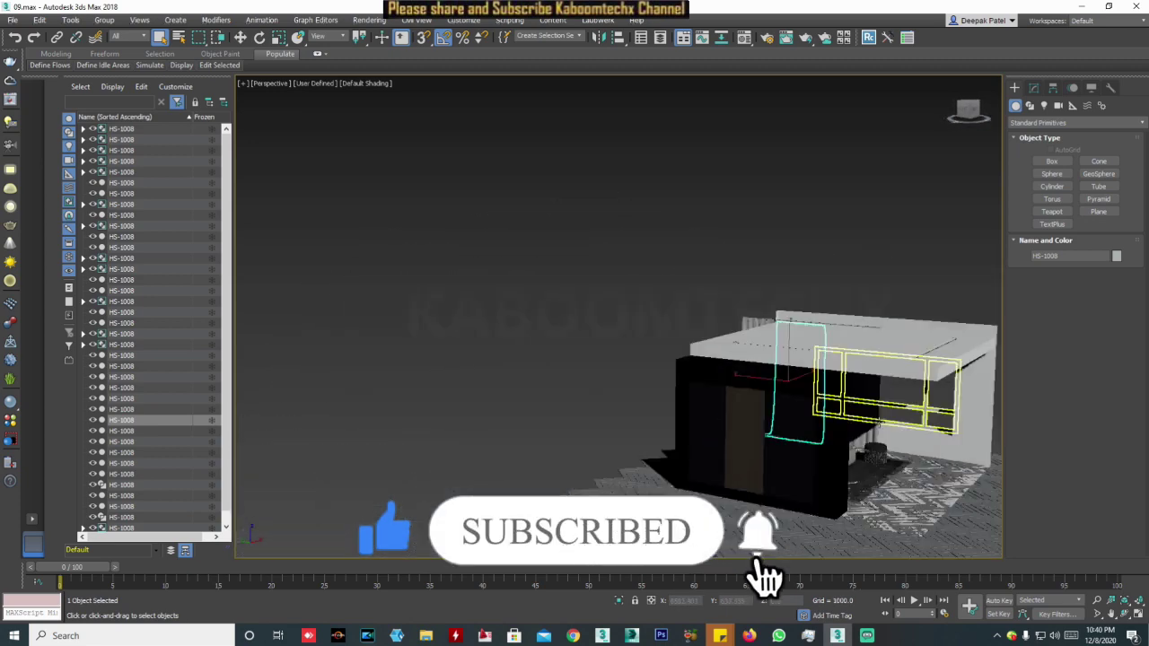
Step: Switch the perspective viewport to Facets shading and clear the selection
{"action": "left_click", "coordinate": [371, 83]}
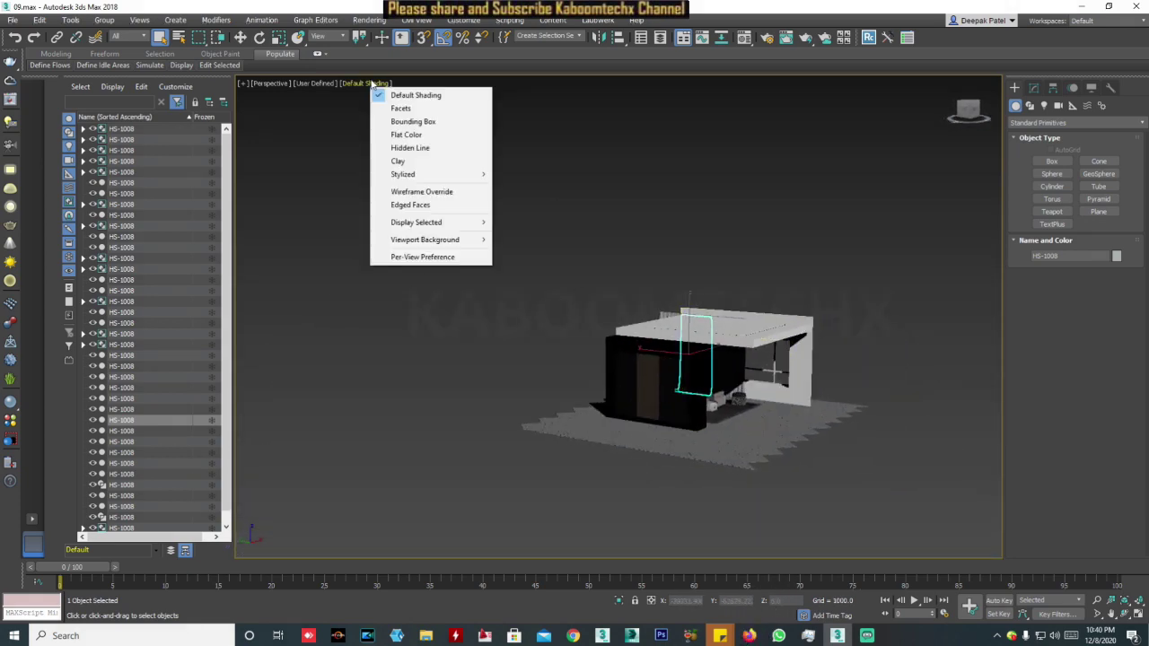
{"action": "left_click", "coordinate": [395, 108]}
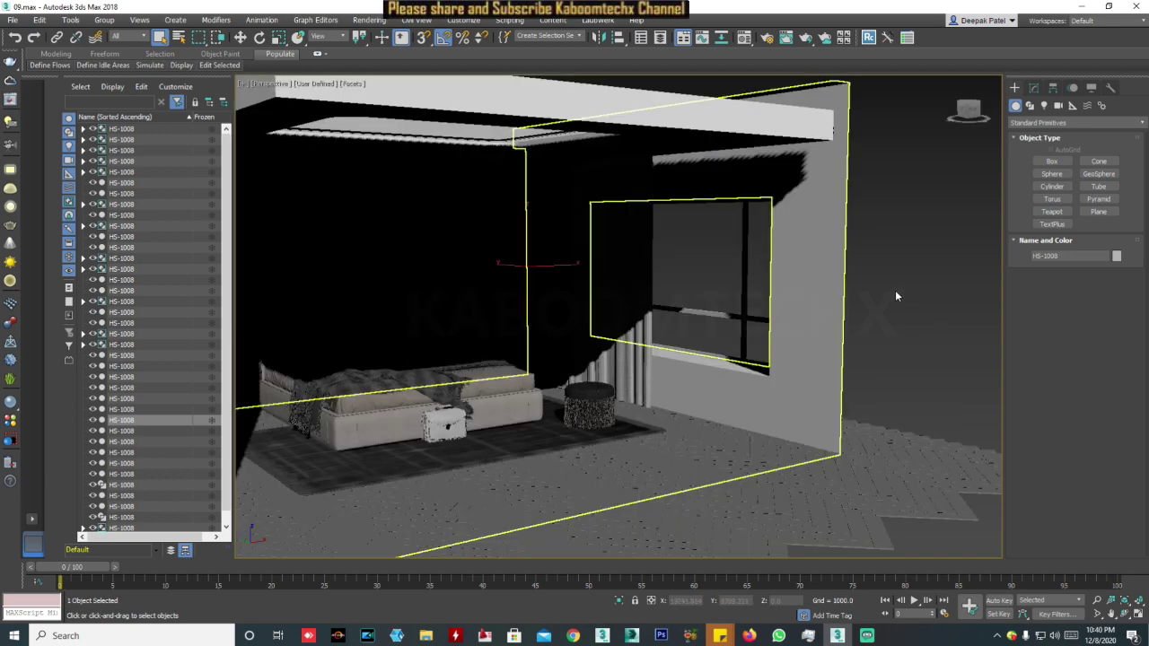
{"action": "left_click", "coordinate": [895, 290]}
Step: Select the room's outer box from a high view, then orbit down to eye level
{"action": "scroll", "coordinate": [743, 334], "scroll_direction": "down", "scroll_amount": 5}
{"action": "mouse_move", "coordinate": [743, 334]}
{"action": "middle_mouse_down", "text": "alt"}
{"action": "mouse_move", "coordinate": [752, 431]}
{"action": "mouse_move", "coordinate": [739, 401]}
{"action": "mouse_move", "coordinate": [832, 368]}
{"action": "middle_mouse_up", "text": "alt"}
{"action": "scroll", "coordinate": [752, 431], "scroll_direction": "up", "scroll_amount": 5}
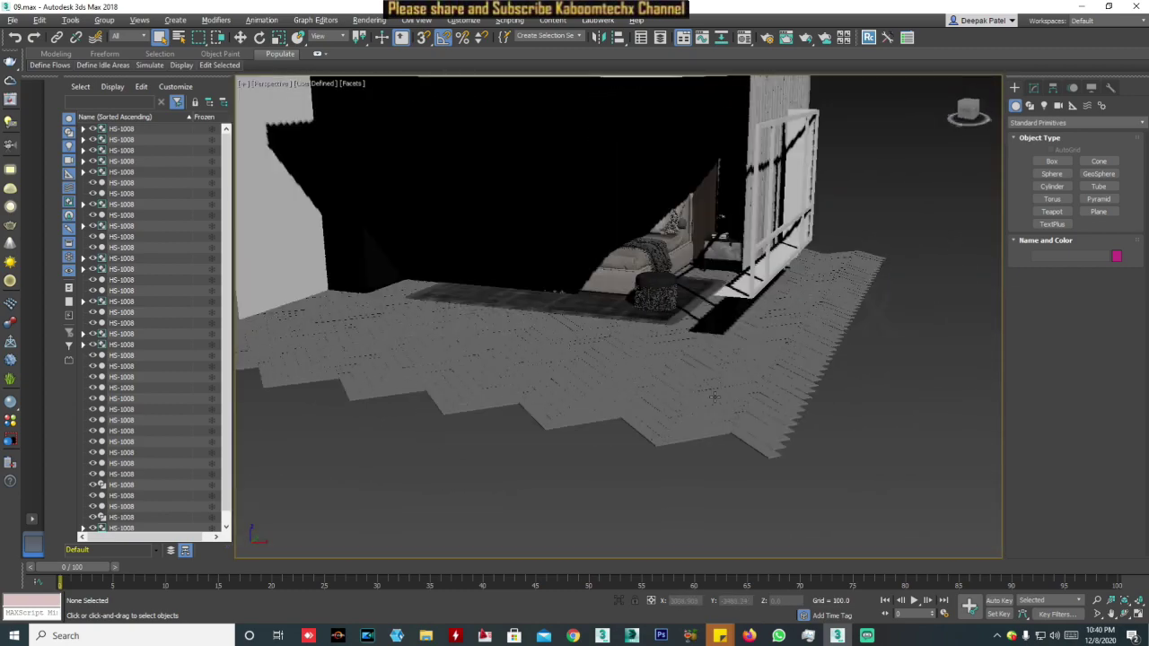
{"action": "left_click", "coordinate": [833, 368]}
{"action": "scroll", "coordinate": [800, 361], "scroll_direction": "down", "scroll_amount": 4}
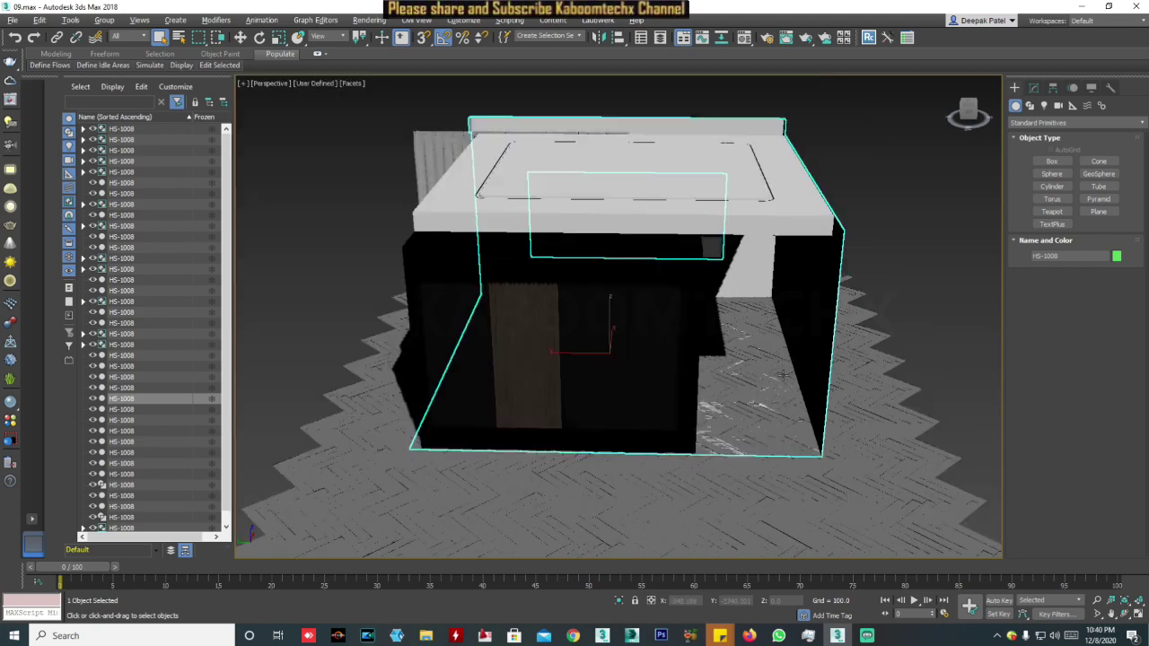
{"action": "middle_click_drag", "start_coordinate": [801, 361], "coordinate": [781, 377], "text": "alt"}
{"action": "middle_click_drag", "start_coordinate": [667, 359], "coordinate": [727, 345], "text": "alt"}
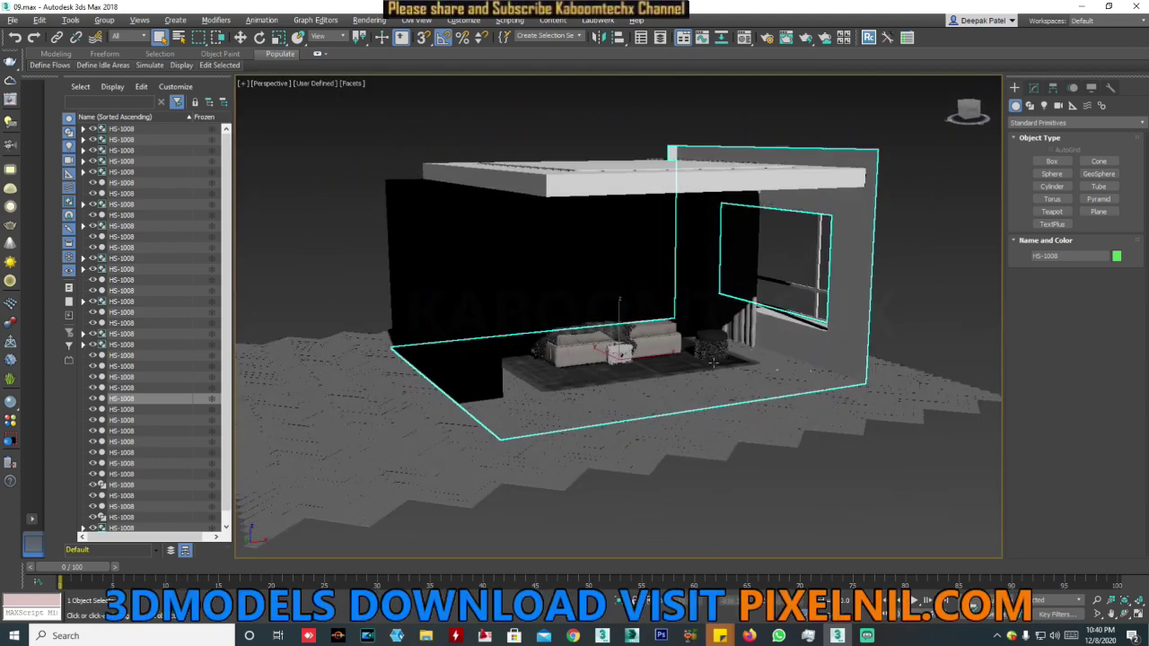
Step: Set the viewport display quality preset to Standard and clear the selection
{"action": "left_click", "coordinate": [351, 83]}
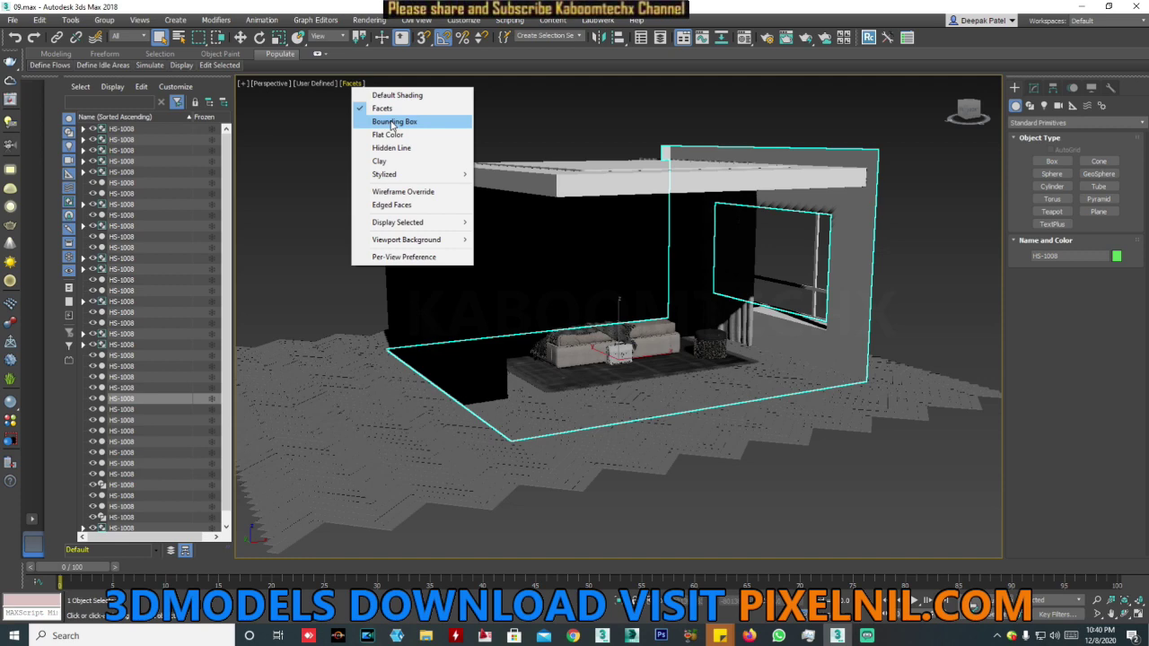
{"action": "left_click", "coordinate": [324, 81]}
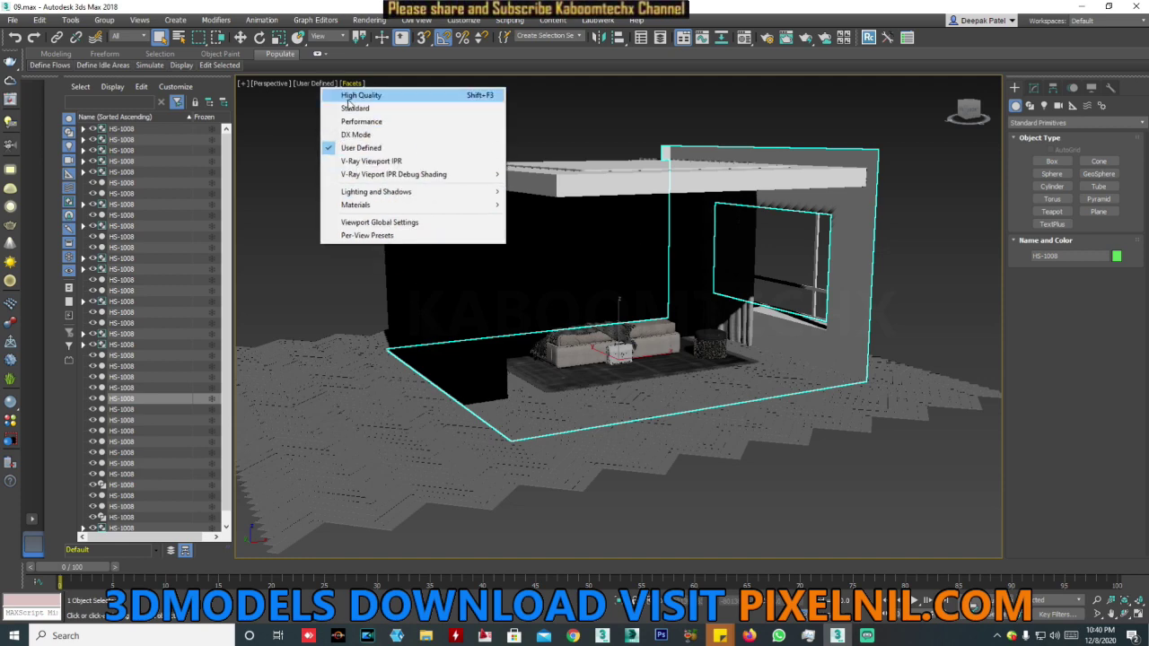
{"action": "left_click", "coordinate": [355, 107]}
{"action": "left_click", "coordinate": [954, 269]}
{"action": "scroll", "coordinate": [613, 311], "scroll_direction": "up", "scroll_amount": 2}
{"action": "scroll", "coordinate": [613, 310], "scroll_direction": "up", "scroll_amount": 2}
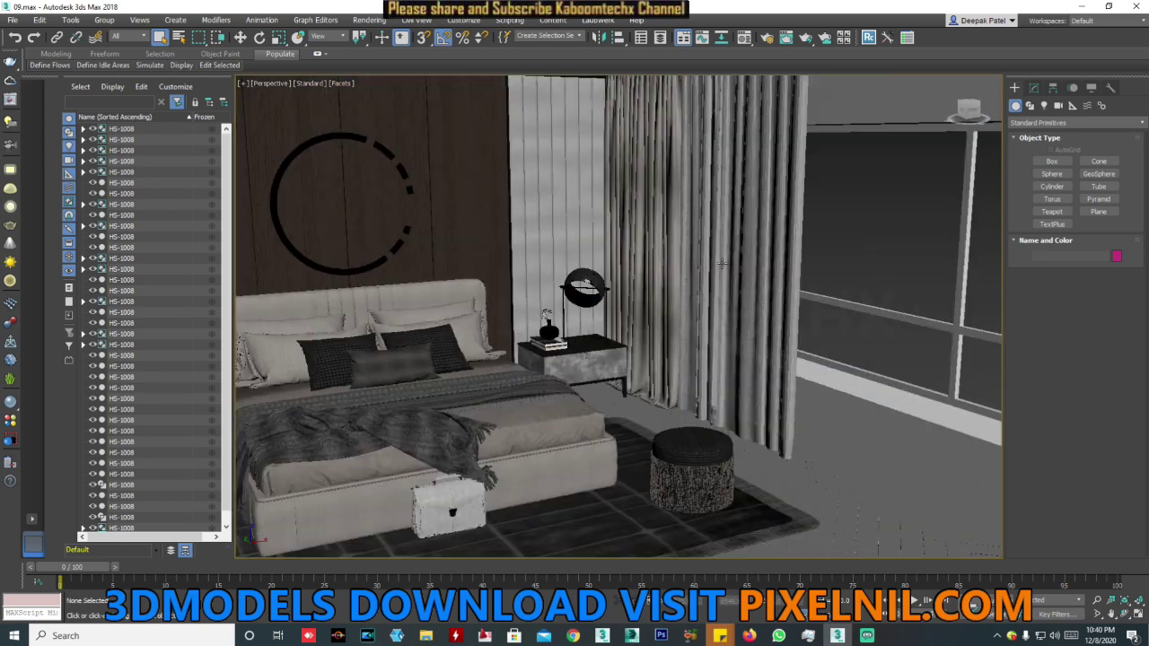
{"action": "scroll", "coordinate": [613, 310], "scroll_direction": "up", "scroll_amount": 2}
{"action": "scroll", "coordinate": [613, 311], "scroll_direction": "up", "scroll_amount": 2}
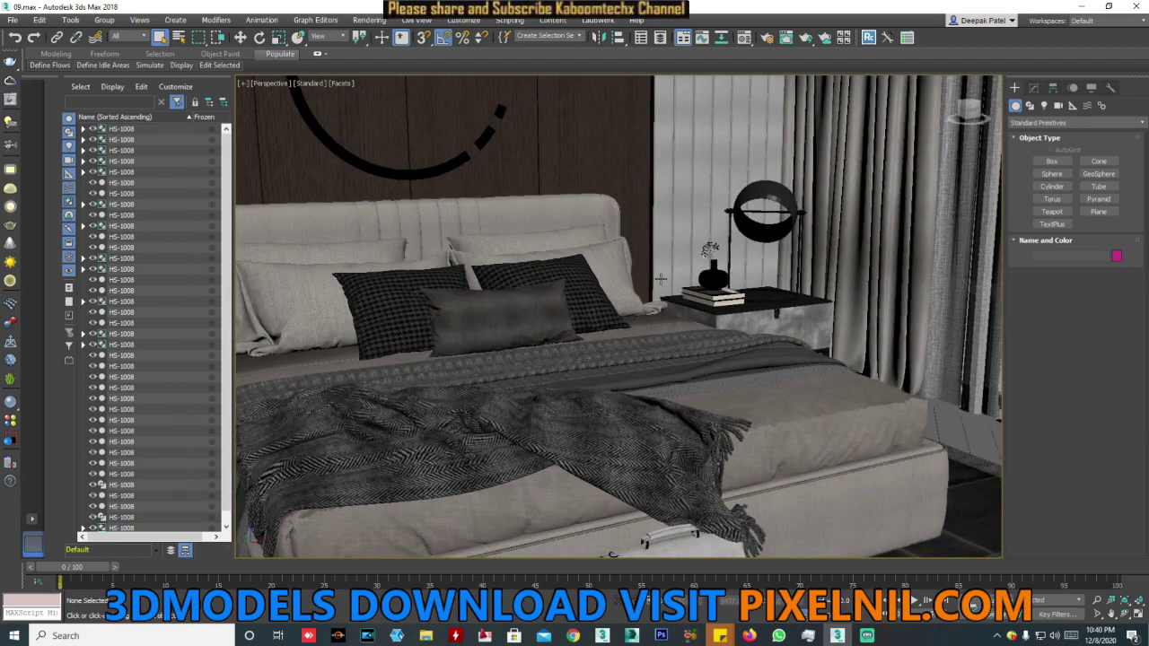
{"action": "key", "text": "alt+q"}
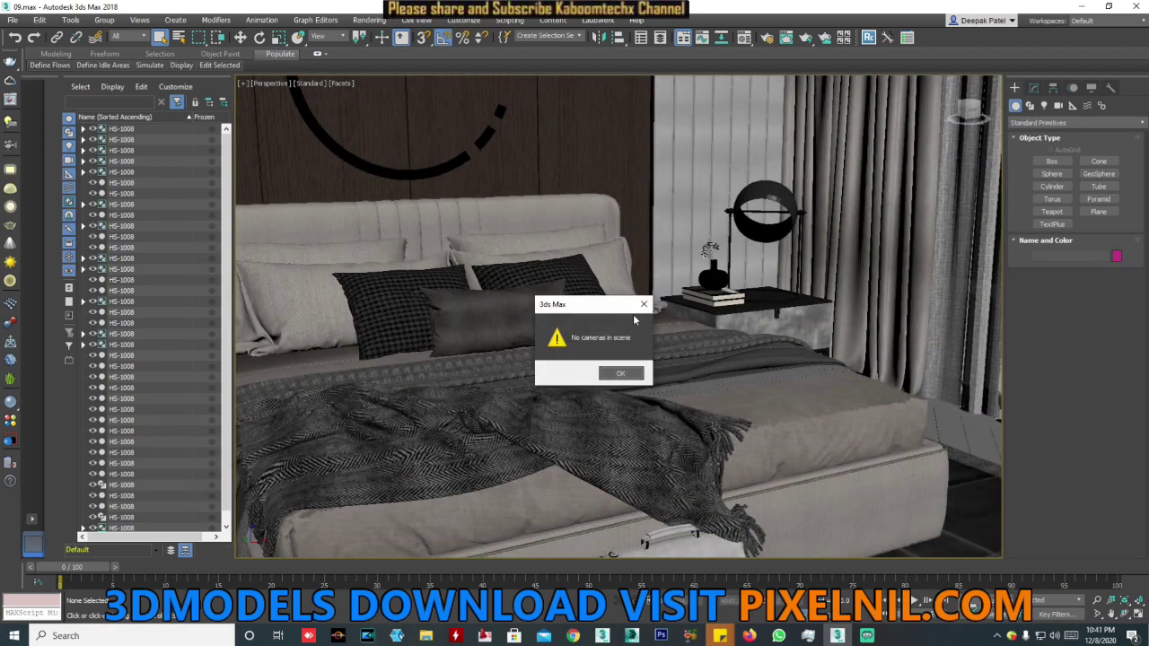
{"action": "key", "text": "Return"}
{"action": "key", "text": "ctrl+alt+h"}
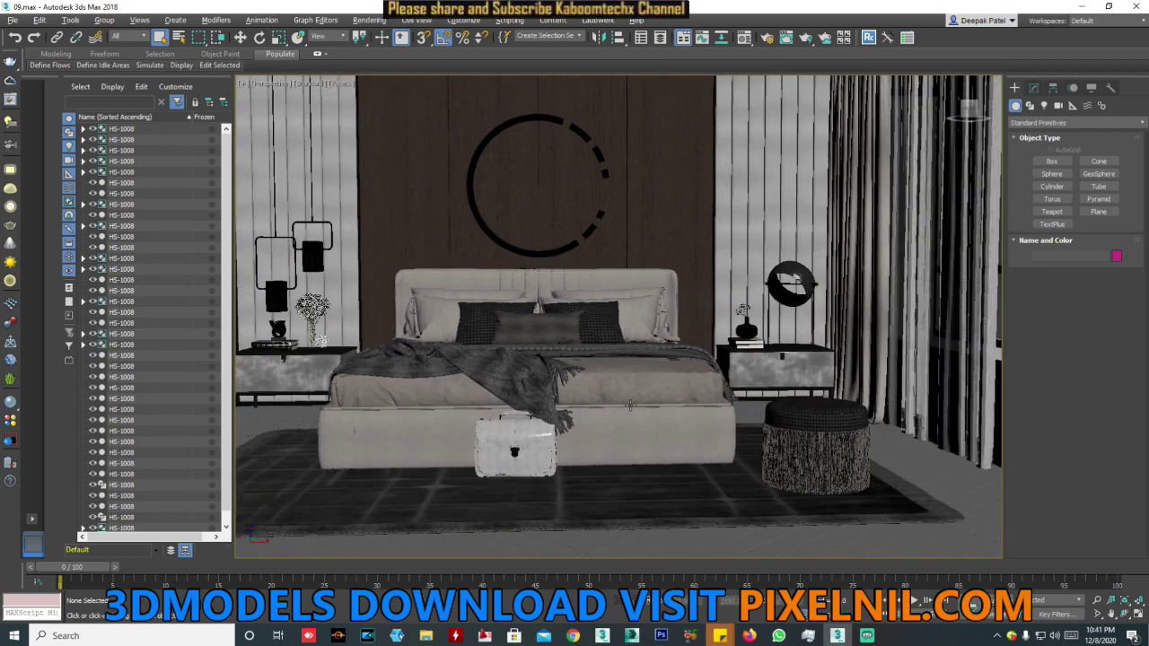
{"action": "left_click", "coordinate": [604, 383]}
{"action": "middle_click_drag", "start_coordinate": [604, 382], "coordinate": [646, 381]}
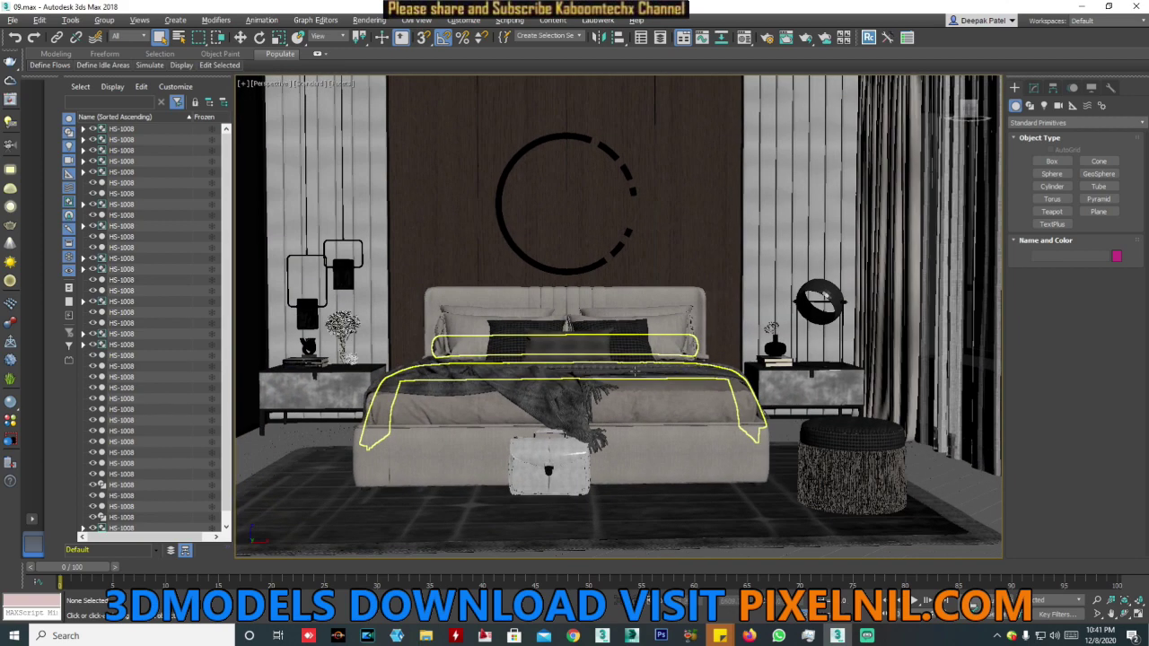
{"action": "left_click", "coordinate": [304, 194]}
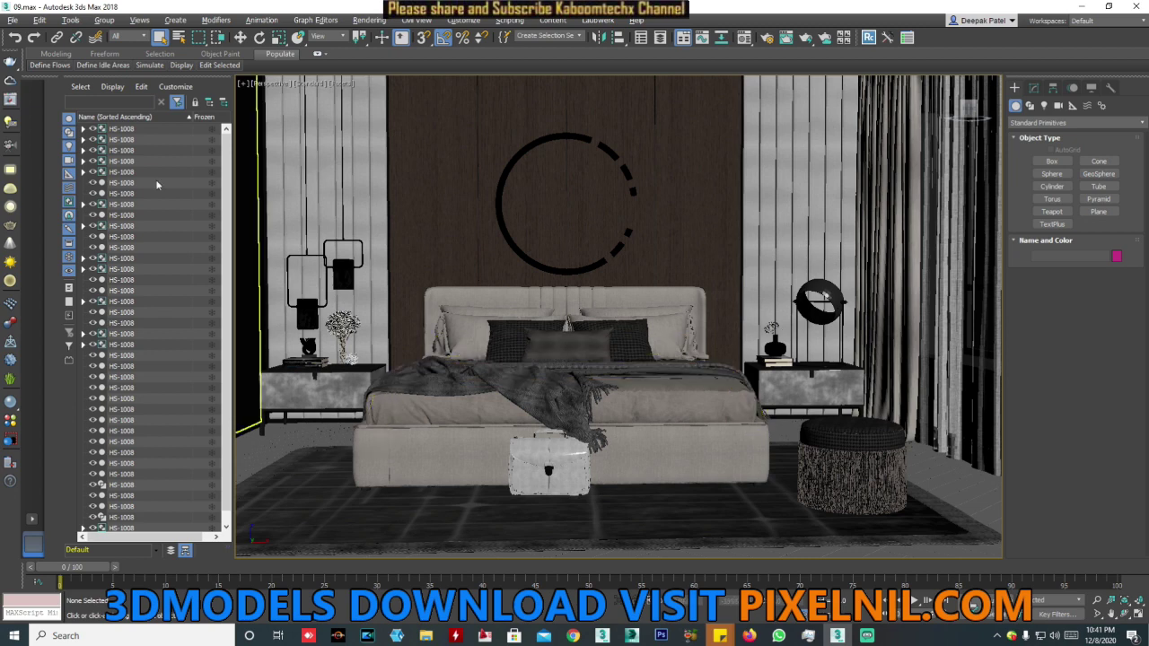
{"action": "left_click", "coordinate": [11, 128]}
{"action": "left_click", "coordinate": [735, 191]}
{"action": "scroll", "coordinate": [563, 276], "scroll_direction": "down", "scroll_amount": 3}
{"action": "scroll", "coordinate": [563, 276], "scroll_direction": "up", "scroll_amount": 3}
{"action": "mouse_move", "coordinate": [563, 276]}
{"action": "middle_mouse_down", "text": "alt"}
{"action": "mouse_move", "coordinate": [643, 388]}
{"action": "mouse_move", "coordinate": [783, 451]}
{"action": "mouse_move", "coordinate": [756, 296]}
{"action": "middle_mouse_up", "text": "alt"}
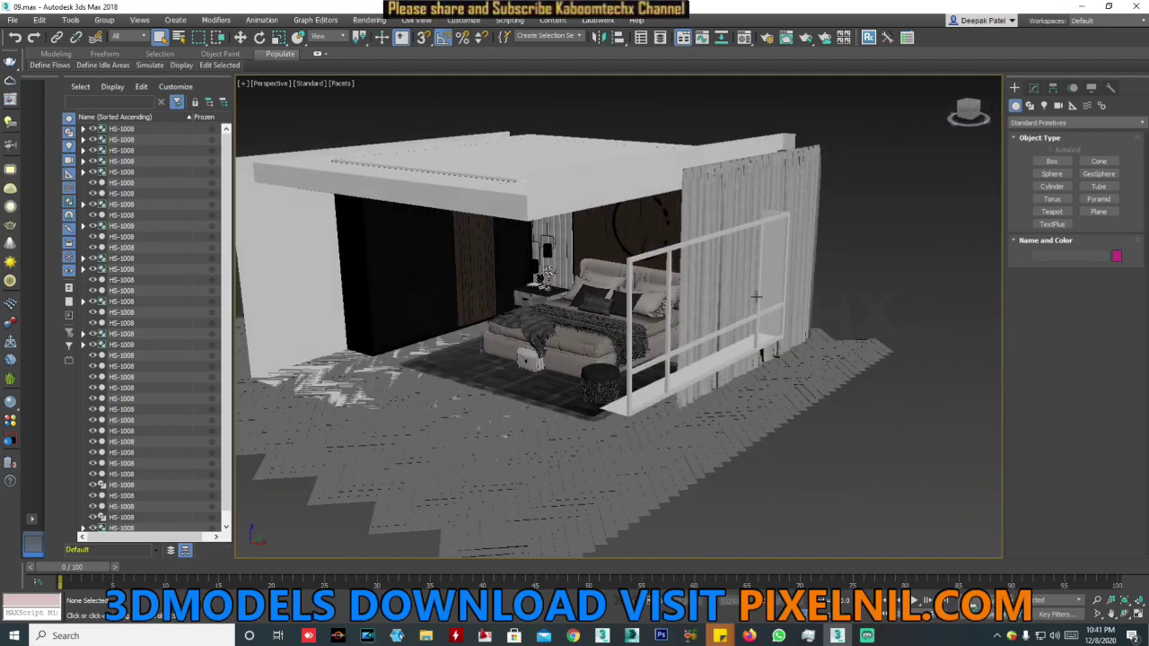
{"action": "mouse_move", "coordinate": [277, 251]}
{"action": "middle_mouse_down", "text": "alt"}
{"action": "mouse_move", "coordinate": [504, 328]}
{"action": "mouse_move", "coordinate": [570, 316]}
{"action": "middle_mouse_up", "text": "alt"}
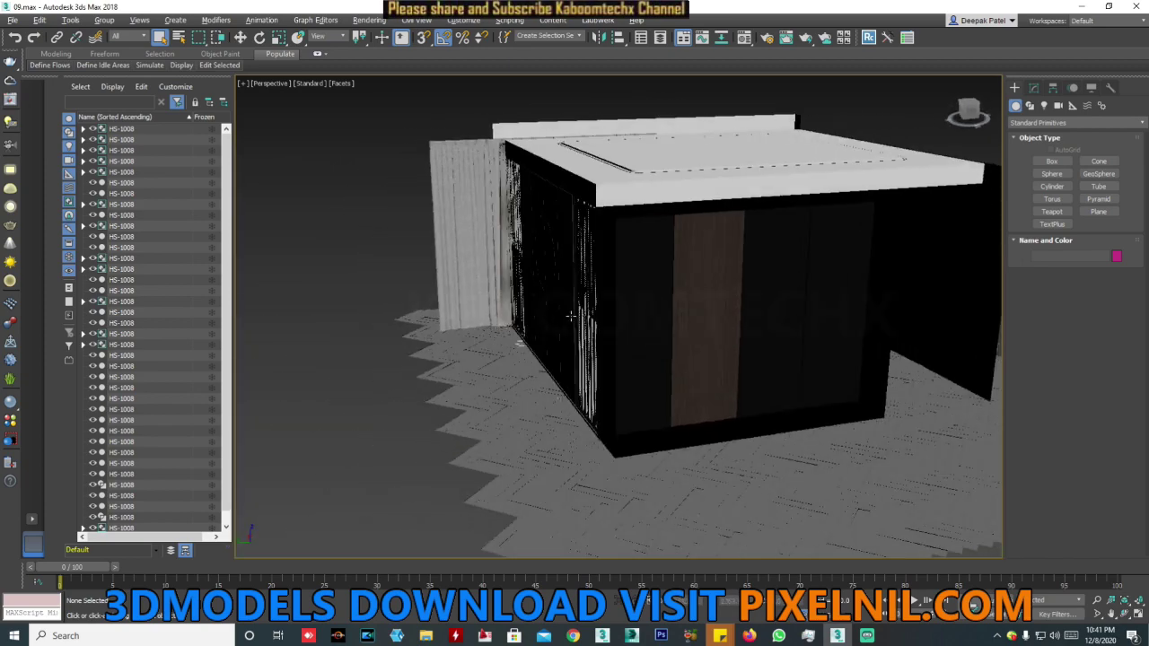
{"action": "middle_click_drag", "start_coordinate": [922, 286], "coordinate": [795, 309], "text": "alt"}
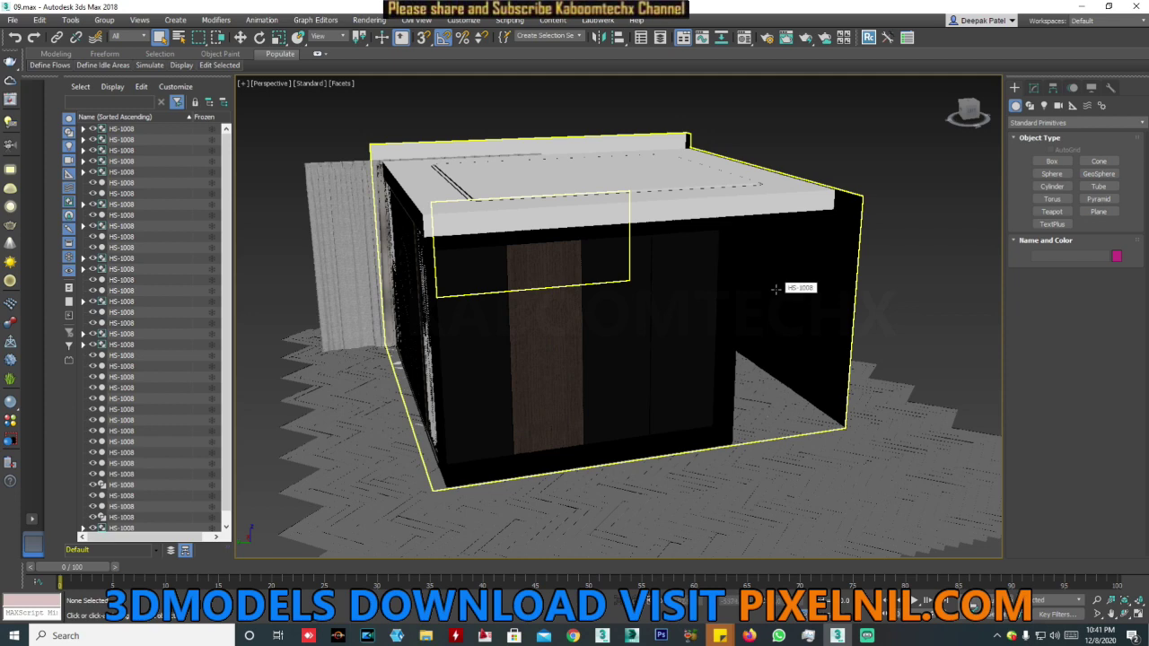
{"action": "scroll", "coordinate": [761, 341], "scroll_direction": "up", "scroll_amount": 5}
{"action": "scroll", "coordinate": [761, 345], "scroll_direction": "down", "scroll_amount": 2}
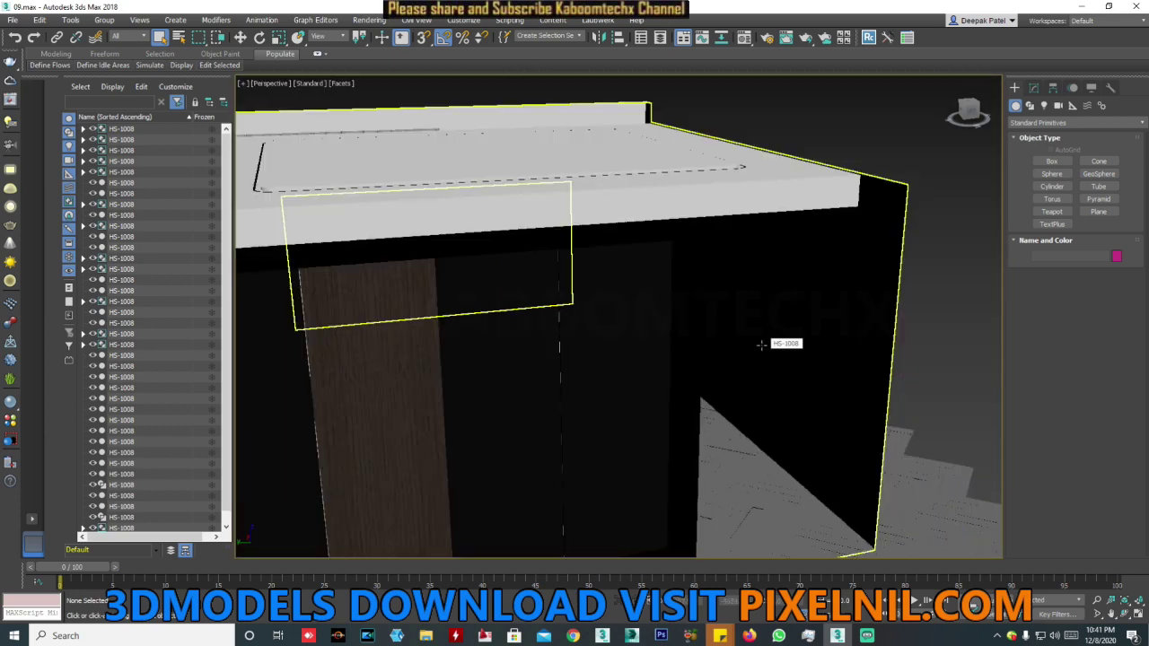
{"action": "scroll", "coordinate": [761, 345], "scroll_direction": "down", "scroll_amount": 5}
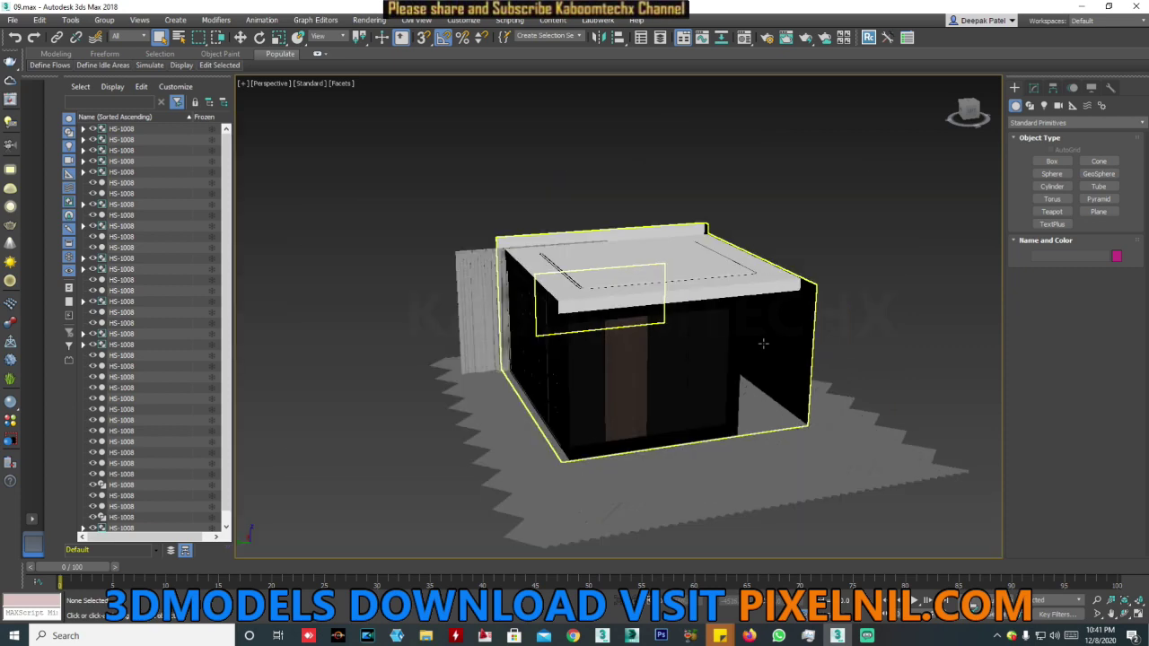
{"action": "middle_click_drag", "start_coordinate": [781, 342], "coordinate": [415, 341], "text": "alt"}
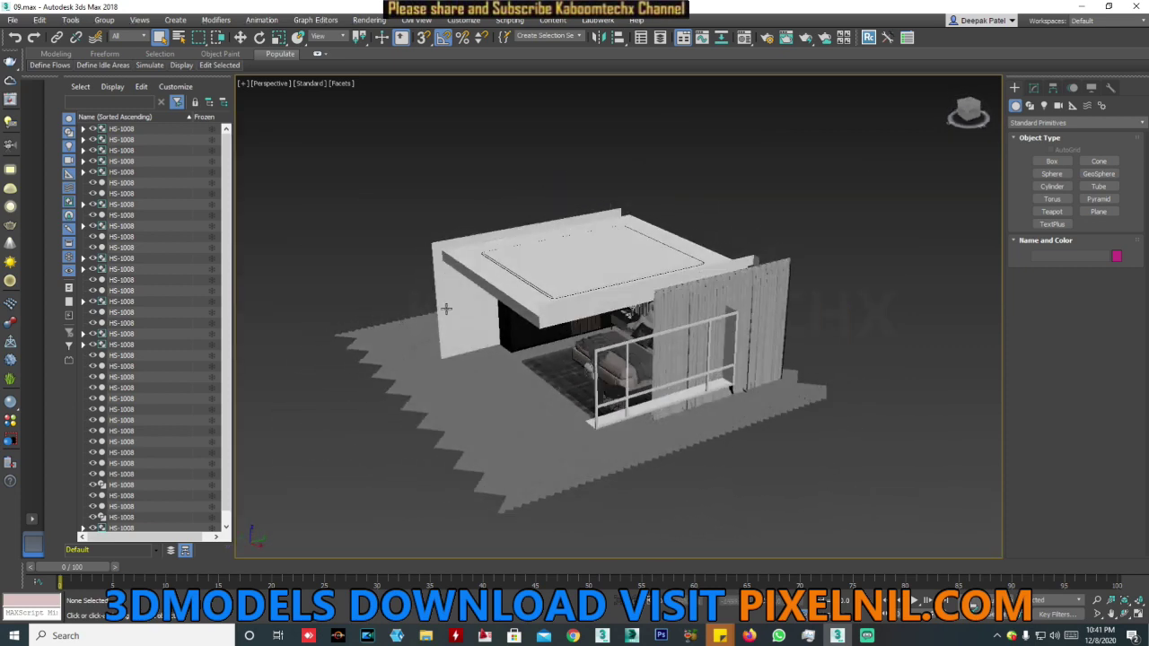
{"action": "left_click", "coordinate": [454, 309]}
{"action": "scroll", "coordinate": [543, 352], "scroll_direction": "up", "scroll_amount": 5}
{"action": "scroll", "coordinate": [543, 353], "scroll_direction": "down", "scroll_amount": 3}
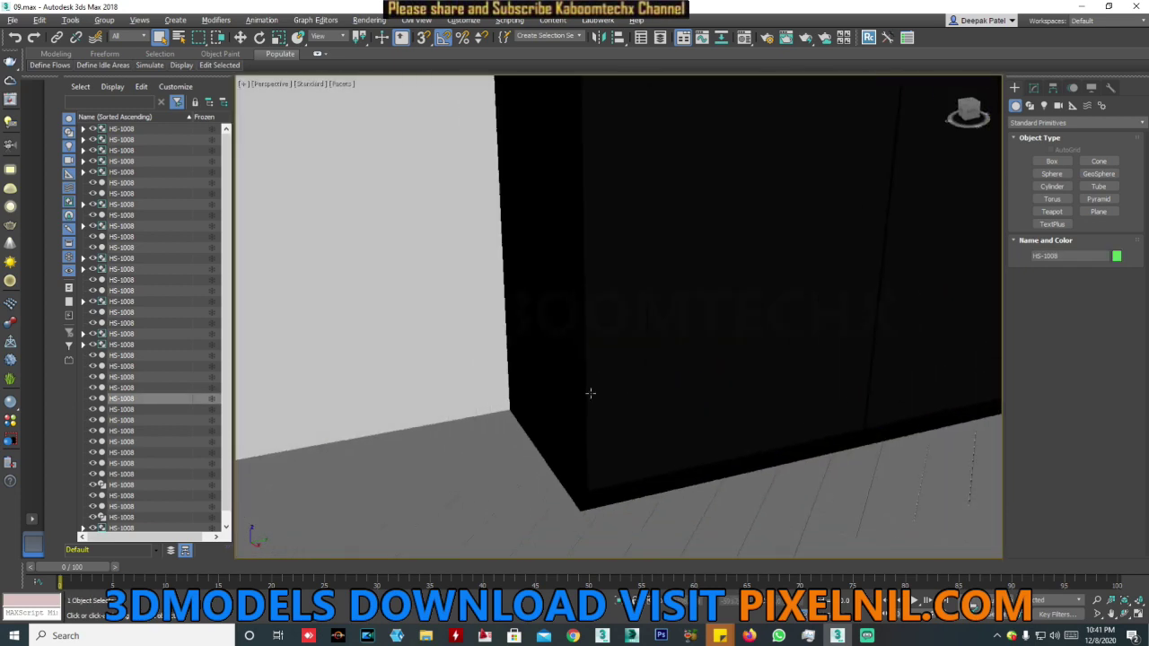
{"action": "scroll", "coordinate": [596, 393], "scroll_direction": "down", "scroll_amount": 4}
{"action": "scroll", "coordinate": [539, 379], "scroll_direction": "down", "scroll_amount": 4}
{"action": "scroll", "coordinate": [632, 440], "scroll_direction": "up", "scroll_amount": 3}
{"action": "scroll", "coordinate": [633, 445], "scroll_direction": "up", "scroll_amount": 3}
{"action": "scroll", "coordinate": [636, 448], "scroll_direction": "up", "scroll_amount": 3}
{"action": "scroll", "coordinate": [639, 458], "scroll_direction": "up", "scroll_amount": 3}
{"action": "scroll", "coordinate": [639, 457], "scroll_direction": "down", "scroll_amount": 3}
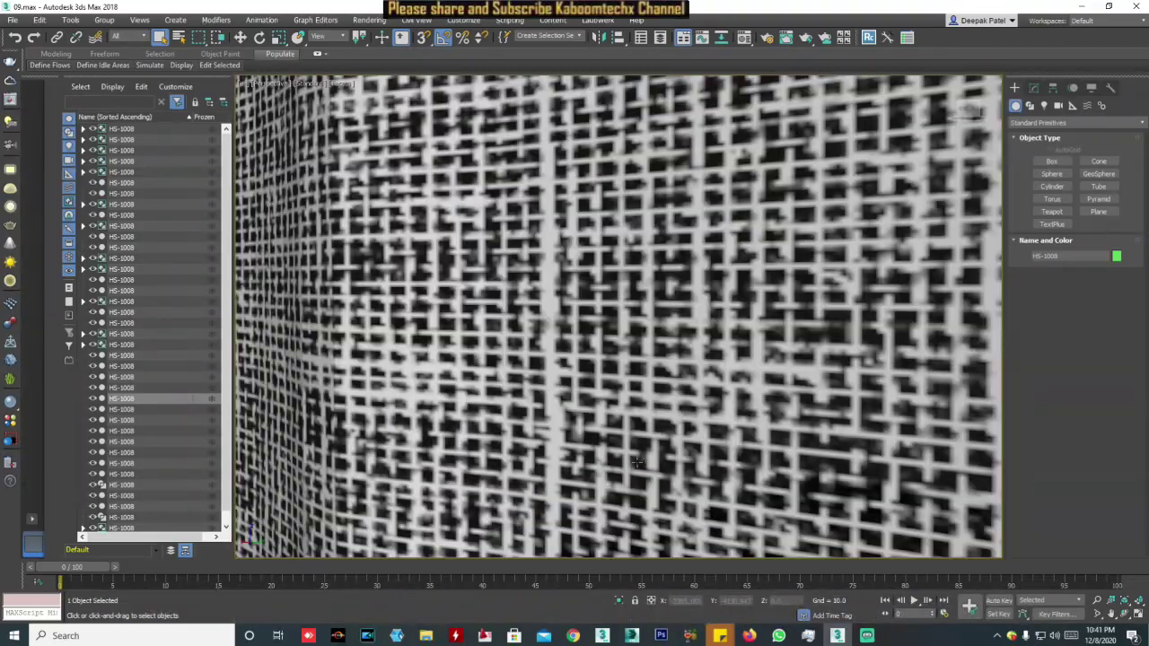
{"action": "scroll", "coordinate": [639, 458], "scroll_direction": "down", "scroll_amount": 5}
{"action": "middle_click_drag", "start_coordinate": [639, 458], "coordinate": [854, 457], "text": "alt"}
{"action": "scroll", "coordinate": [853, 457], "scroll_direction": "up", "scroll_amount": 5}
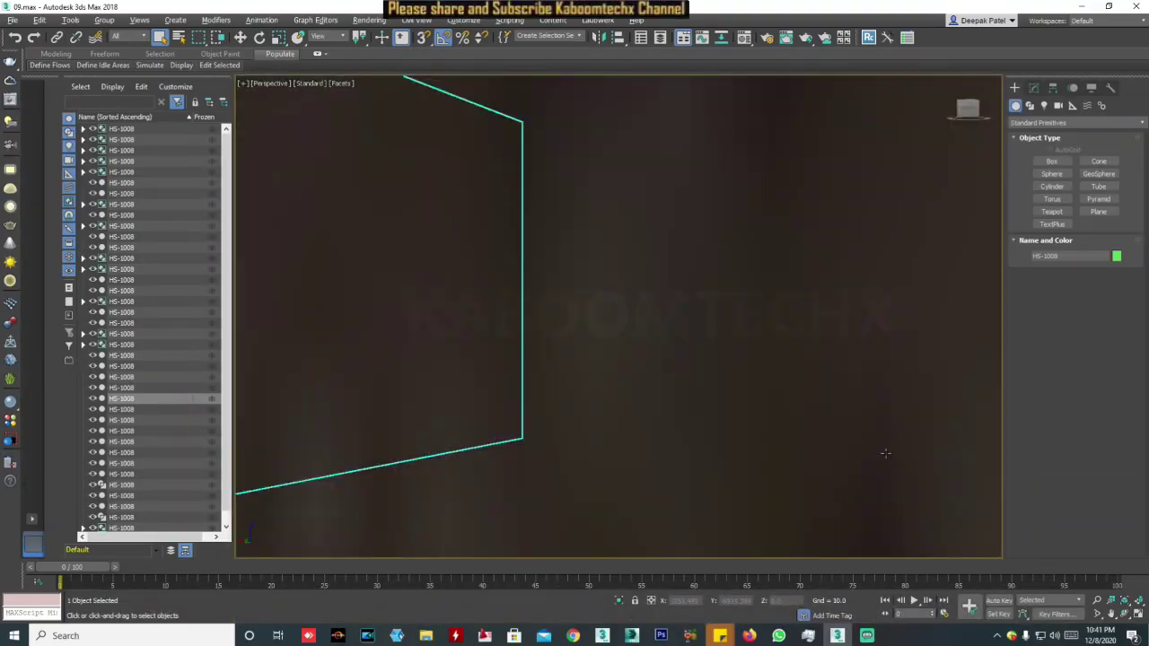
{"action": "mouse_move", "coordinate": [769, 456]}
{"action": "middle_mouse_down", "text": "alt"}
{"action": "mouse_move", "coordinate": [711, 454]}
{"action": "mouse_move", "coordinate": [763, 464]}
{"action": "middle_mouse_up", "text": "alt"}
{"action": "scroll", "coordinate": [711, 454], "scroll_direction": "down", "scroll_amount": 5}
{"action": "scroll", "coordinate": [711, 454], "scroll_direction": "down", "scroll_amount": 5}
{"action": "scroll", "coordinate": [763, 465], "scroll_direction": "up", "scroll_amount": 2}
{"action": "scroll", "coordinate": [763, 464], "scroll_direction": "up", "scroll_amount": 5}
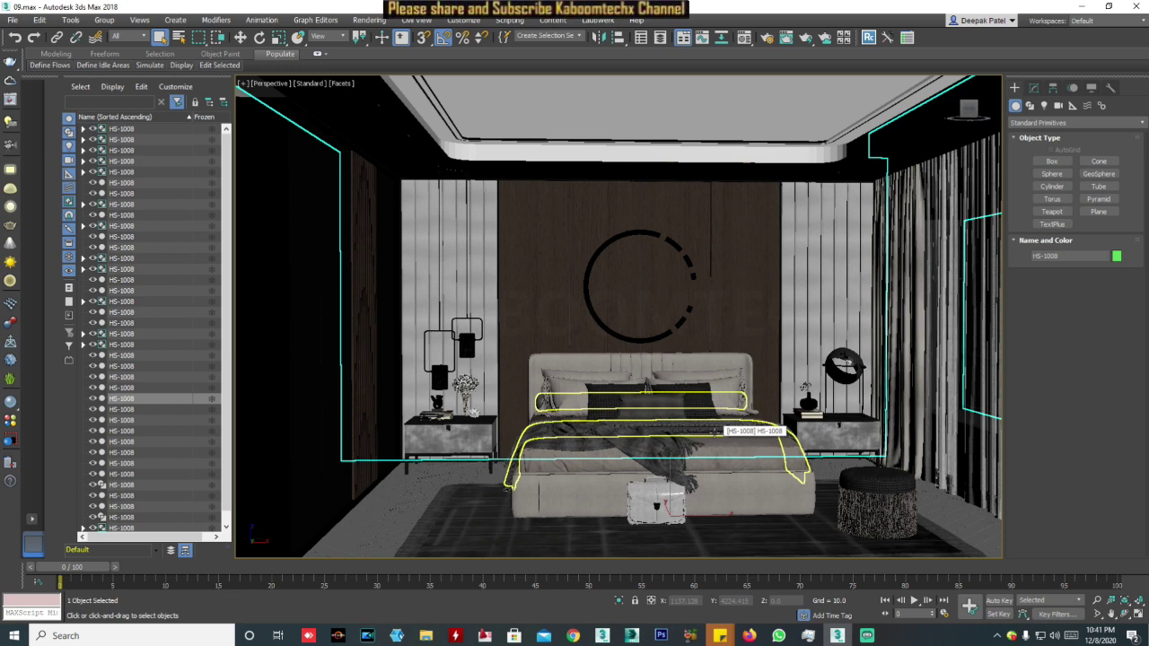
{"action": "scroll", "coordinate": [708, 437], "scroll_direction": "down", "scroll_amount": 5}
{"action": "mouse_move", "coordinate": [707, 438]}
{"action": "middle_mouse_down", "text": "alt"}
{"action": "mouse_move", "coordinate": [761, 476]}
{"action": "mouse_move", "coordinate": [699, 475]}
{"action": "middle_mouse_up", "text": "alt"}
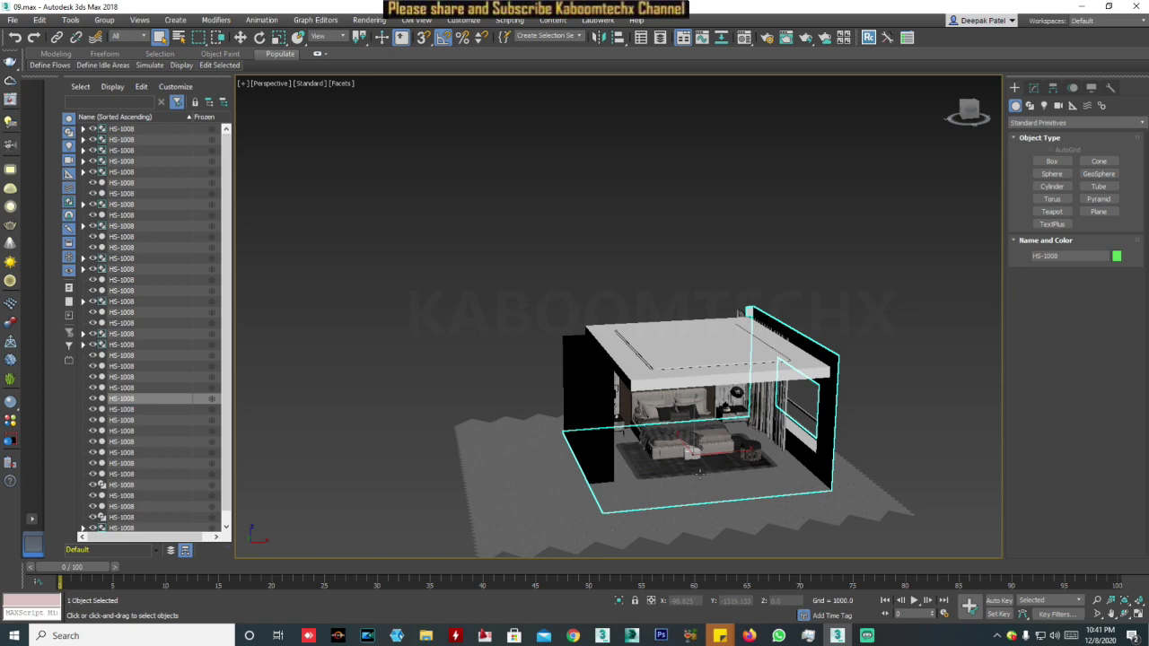
Step: Orbit and zoom to face the foot of the bed, then reopen the V-Ray Light Lister
{"action": "scroll", "coordinate": [699, 473], "scroll_direction": "up", "scroll_amount": 5}
{"action": "mouse_move", "coordinate": [699, 474]}
{"action": "middle_mouse_down", "text": "alt"}
{"action": "mouse_move", "coordinate": [750, 431]}
{"action": "mouse_move", "coordinate": [759, 386]}
{"action": "mouse_move", "coordinate": [747, 401]}
{"action": "middle_mouse_up", "text": "alt"}
{"action": "scroll", "coordinate": [768, 410], "scroll_direction": "up", "scroll_amount": 2}
{"action": "scroll", "coordinate": [767, 411], "scroll_direction": "down", "scroll_amount": 6}
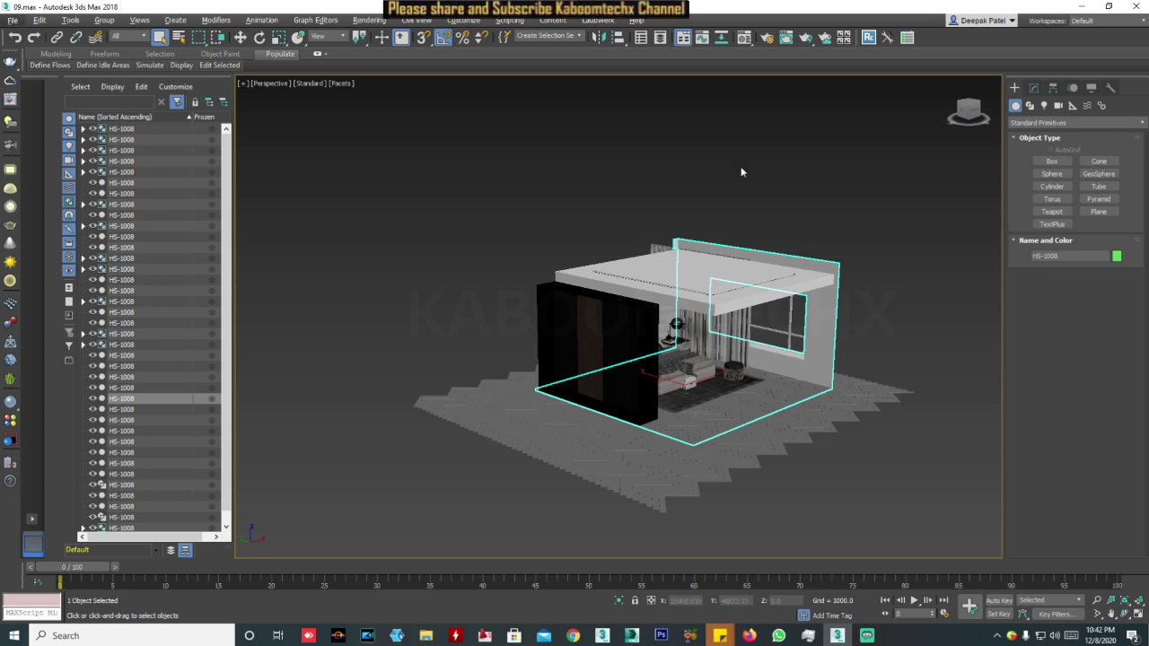
{"action": "scroll", "coordinate": [759, 348], "scroll_direction": "up", "scroll_amount": 5}
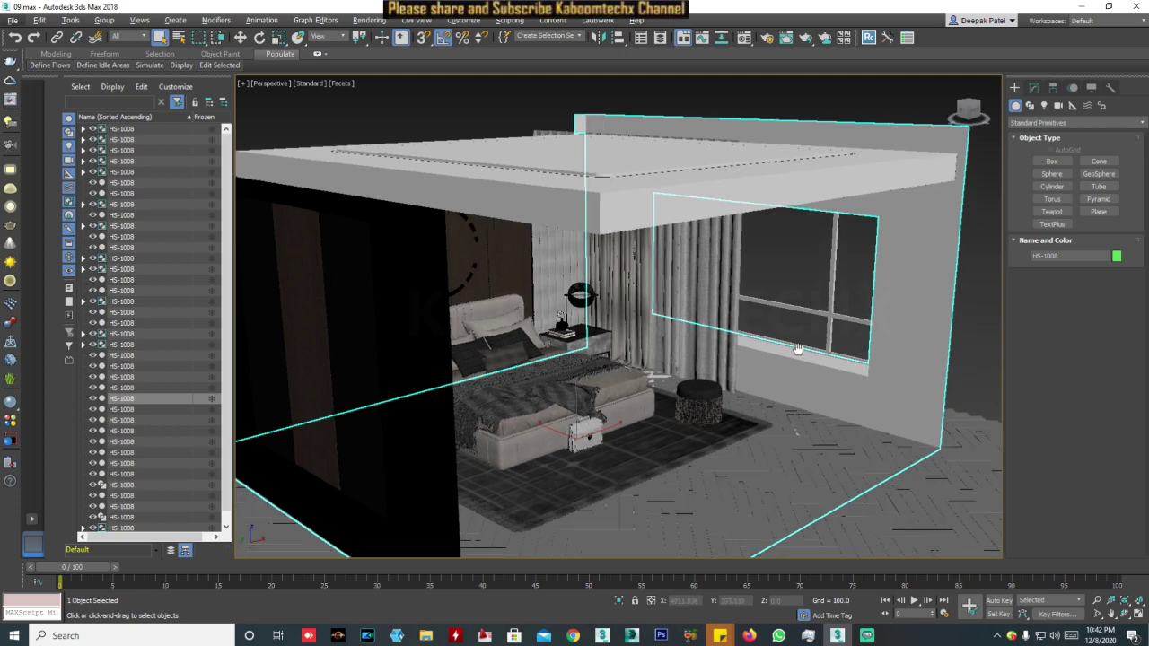
{"action": "key", "text": "shift+z"}
{"action": "key", "text": "shift+z"}
{"action": "key", "text": "shift+z"}
{"action": "key", "text": "shift+z"}
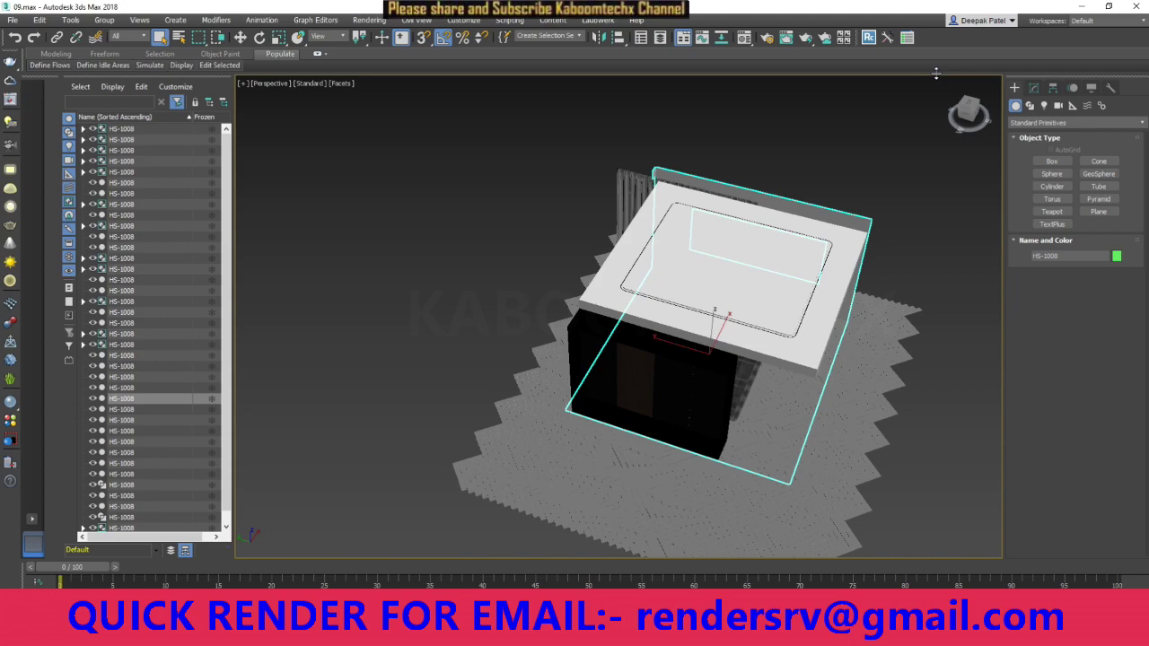
{"action": "scroll", "coordinate": [566, 374], "scroll_direction": "up", "scroll_amount": 10}
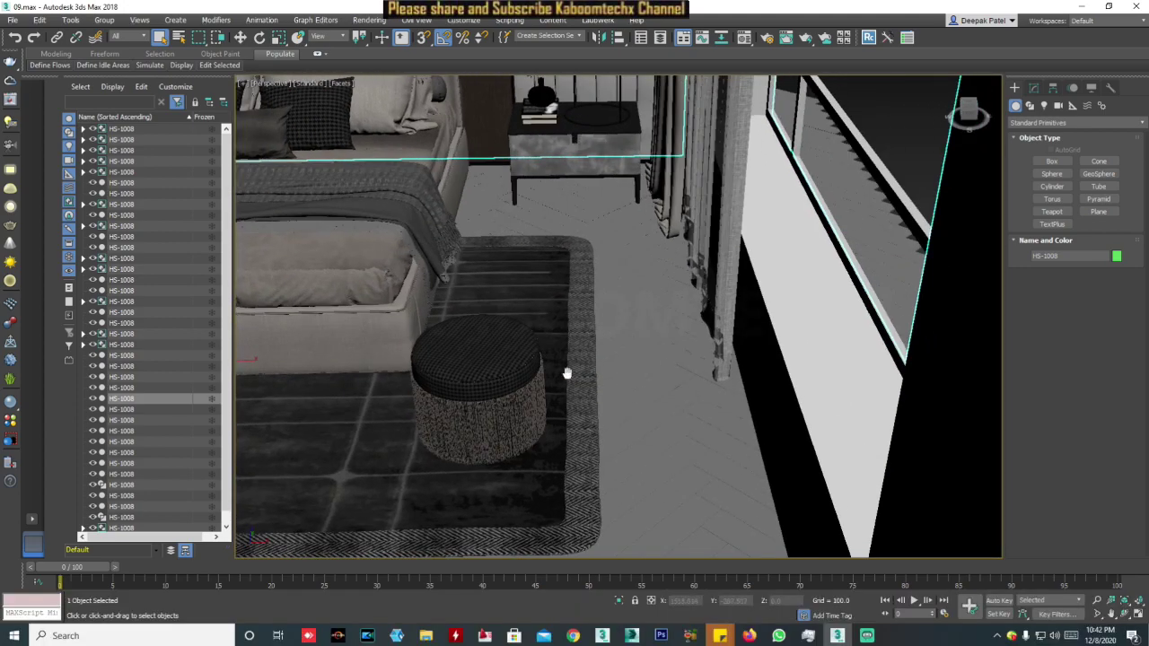
{"action": "middle_click_drag", "start_coordinate": [566, 373], "coordinate": [628, 341], "text": "alt"}
{"action": "scroll", "coordinate": [692, 328], "scroll_direction": "up", "scroll_amount": 3}
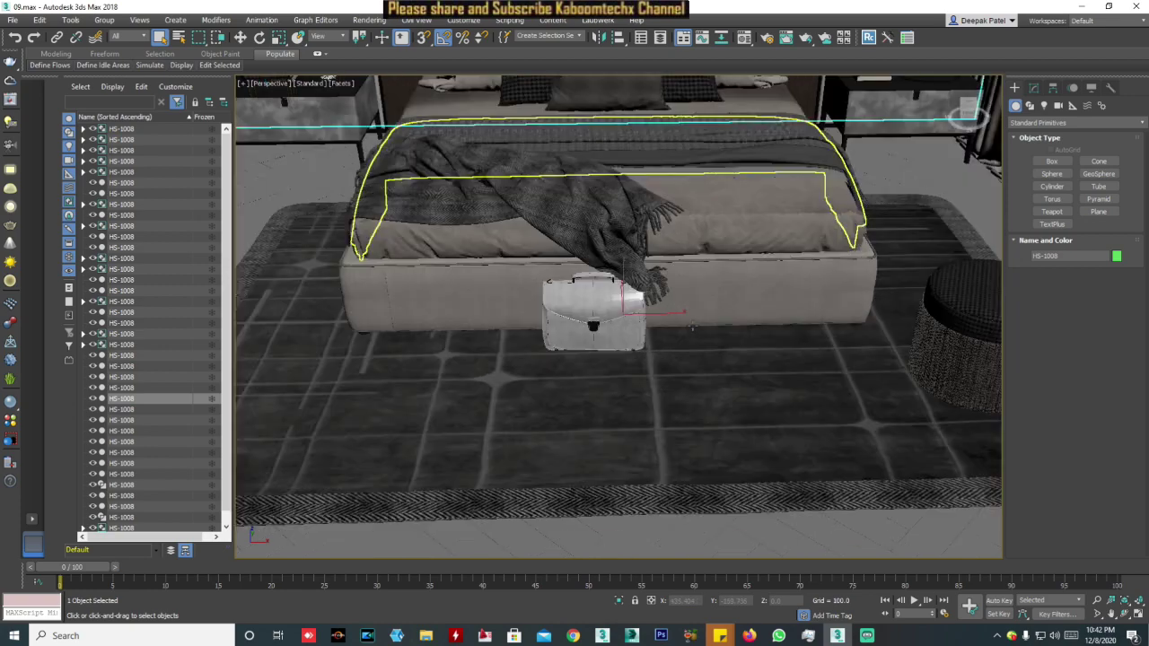
{"action": "scroll", "coordinate": [328, 79], "scroll_direction": "down", "scroll_amount": 5}
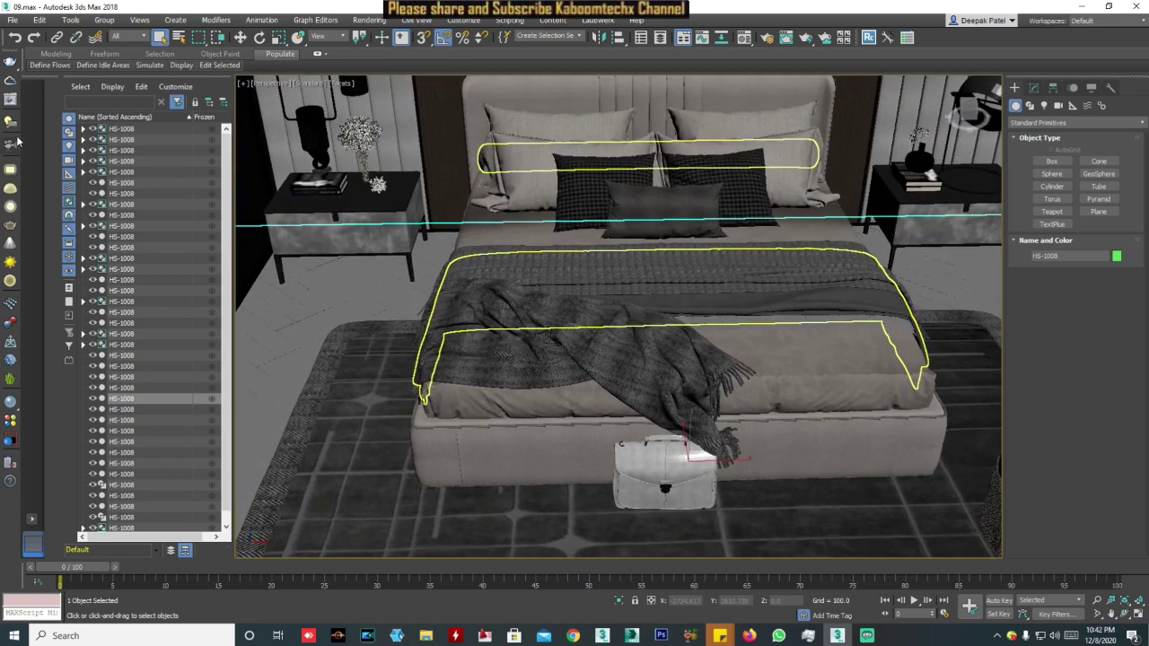
{"action": "left_click", "coordinate": [13, 130]}
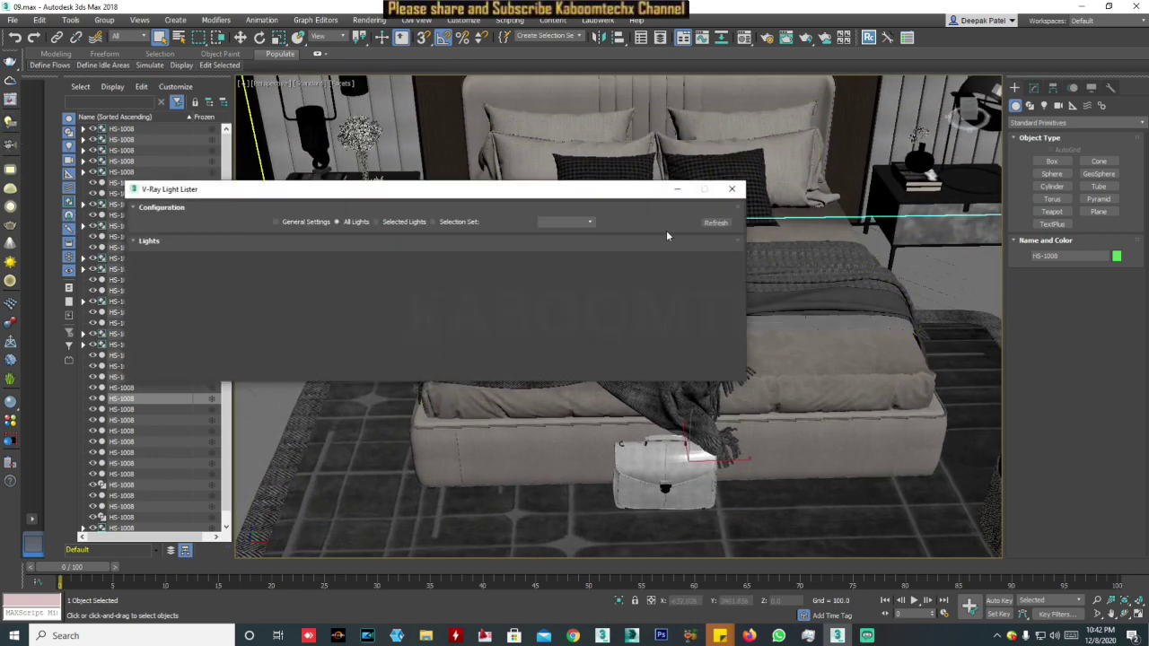
Step: Close the empty Light Lister and orbit to a higher view showing the bed inside
{"action": "left_click", "coordinate": [731, 189]}
{"action": "scroll", "coordinate": [711, 244], "scroll_direction": "down", "scroll_amount": 5}
{"action": "mouse_move", "coordinate": [732, 190]}
{"action": "middle_mouse_down", "text": "alt"}
{"action": "mouse_move", "coordinate": [711, 244]}
{"action": "mouse_move", "coordinate": [709, 225]}
{"action": "middle_mouse_up", "text": "alt"}
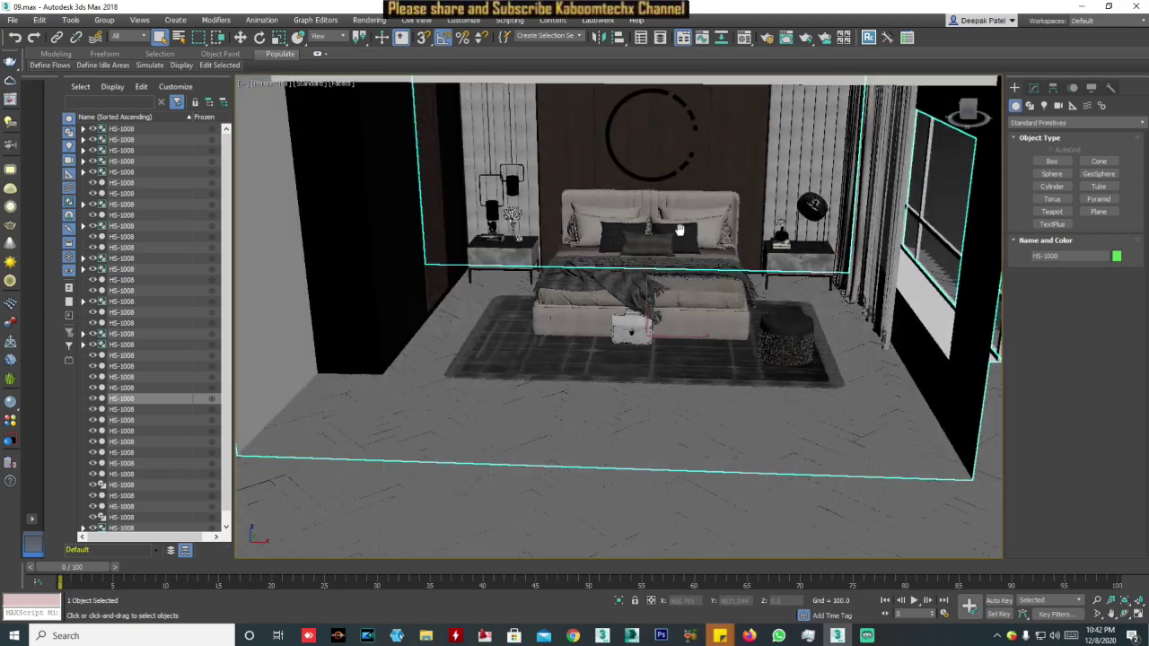
{"action": "scroll", "coordinate": [708, 226], "scroll_direction": "up", "scroll_amount": 3}
{"action": "scroll", "coordinate": [739, 242], "scroll_direction": "down", "scroll_amount": 5}
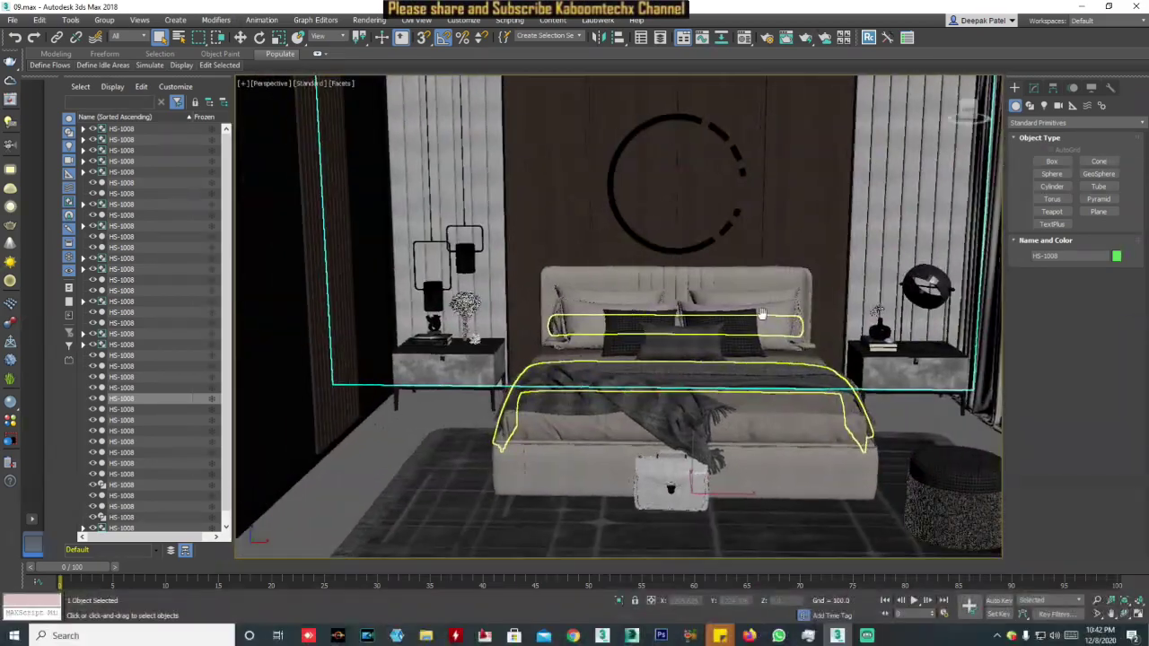
{"action": "middle_click_drag", "start_coordinate": [739, 242], "coordinate": [579, 297]}
{"action": "scroll", "coordinate": [580, 297], "scroll_direction": "down", "scroll_amount": 5}
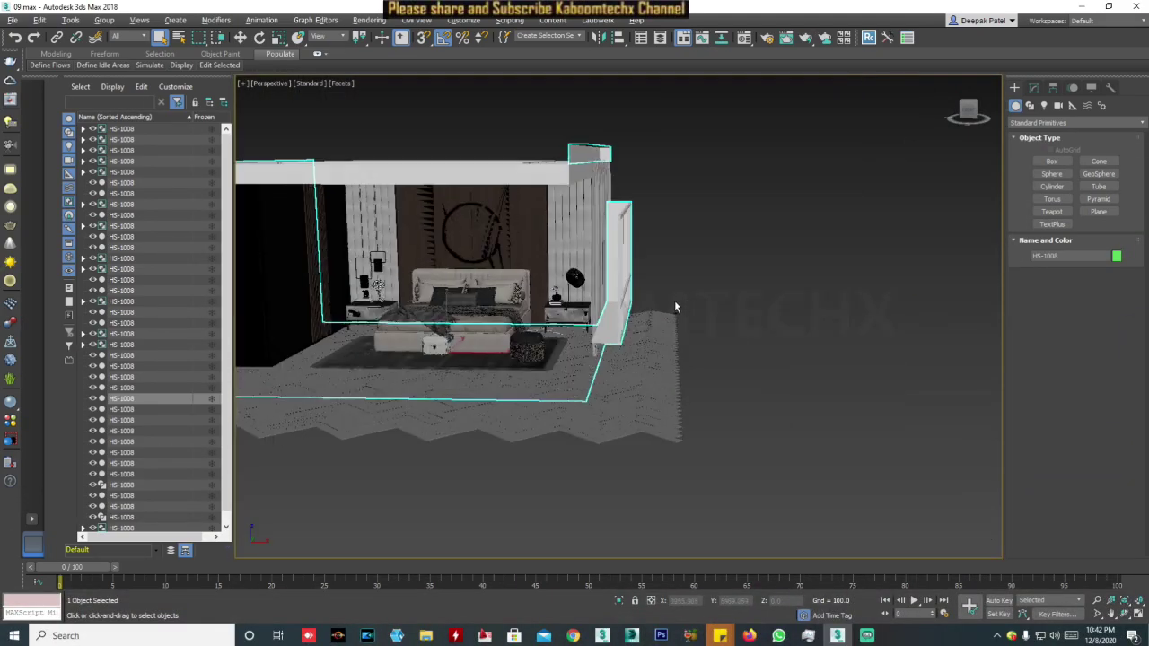
{"action": "middle_click_drag", "start_coordinate": [682, 299], "coordinate": [592, 314], "text": "alt"}
{"action": "middle_click_drag", "start_coordinate": [542, 342], "coordinate": [706, 285], "text": "alt"}
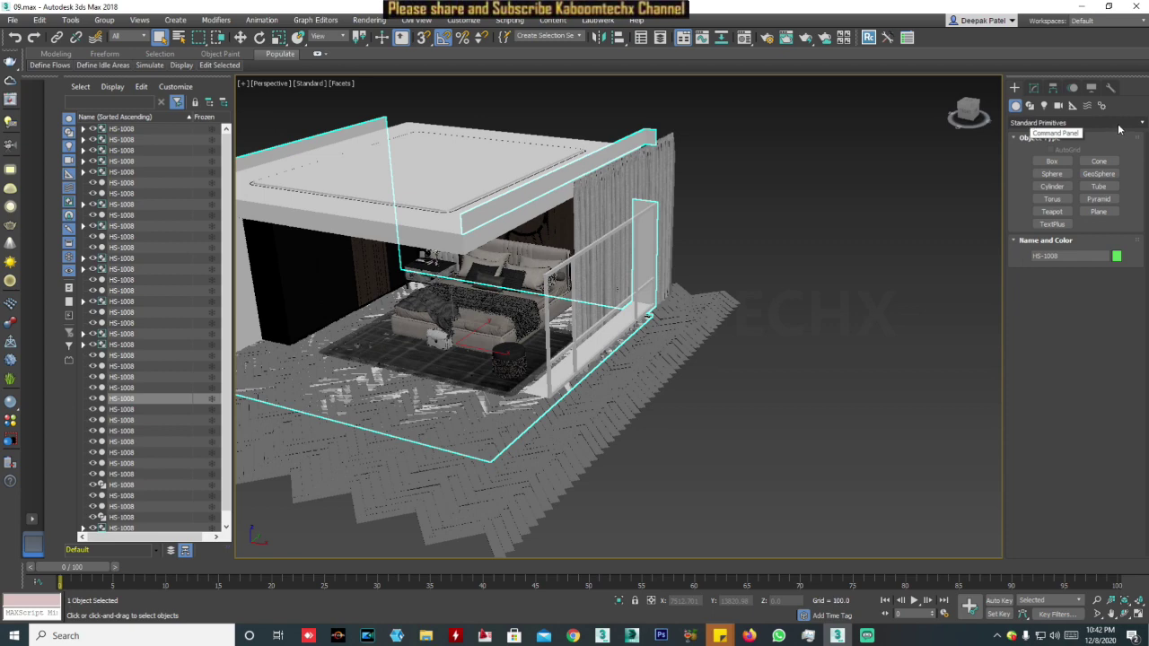
Step: Zoom in and out on the room, then open the Create panel's object category list
{"action": "scroll", "coordinate": [481, 259], "scroll_direction": "up", "scroll_amount": 3}
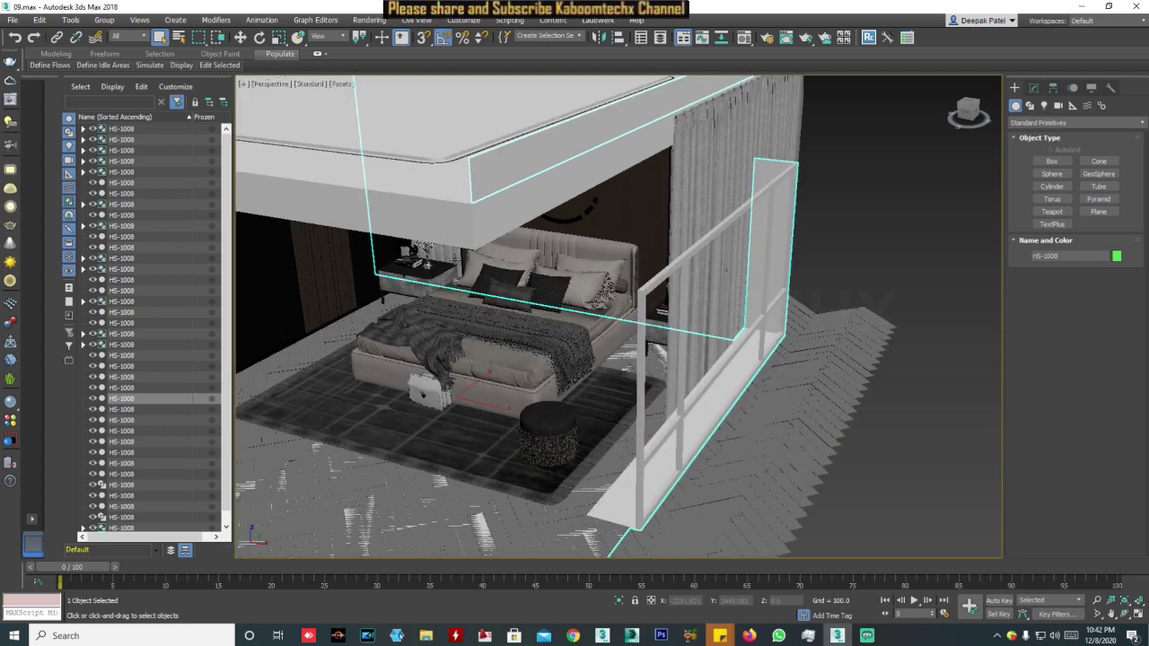
{"action": "scroll", "coordinate": [422, 250], "scroll_direction": "up", "scroll_amount": 5}
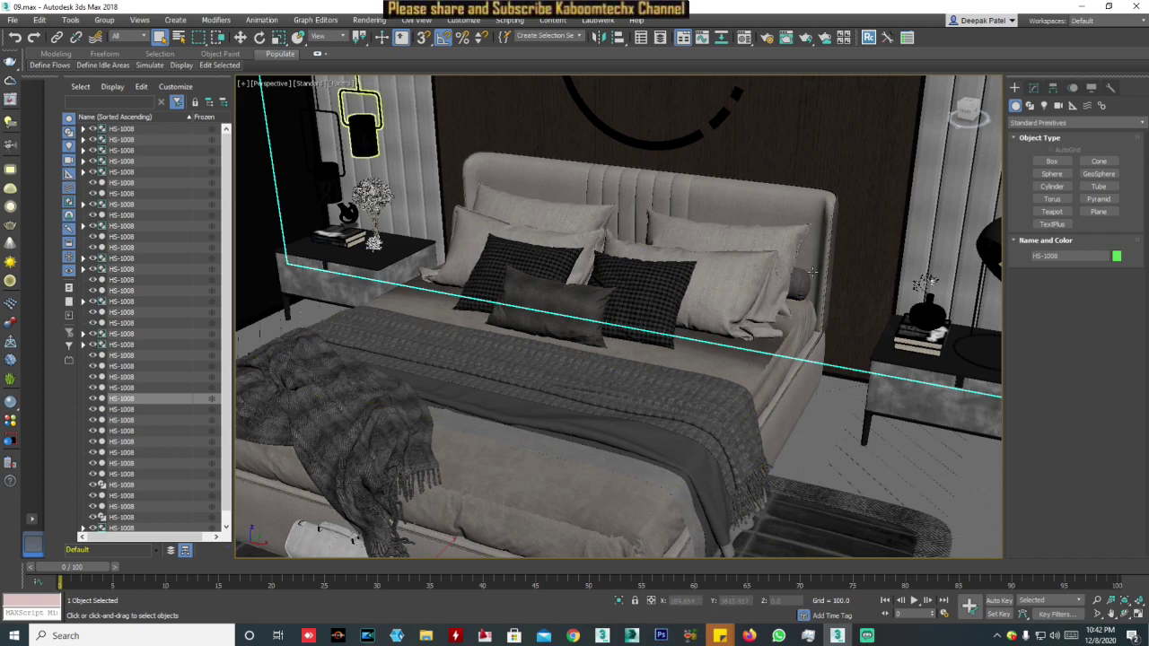
{"action": "scroll", "coordinate": [721, 268], "scroll_direction": "down", "scroll_amount": 5}
{"action": "scroll", "coordinate": [957, 279], "scroll_direction": "up", "scroll_amount": 5}
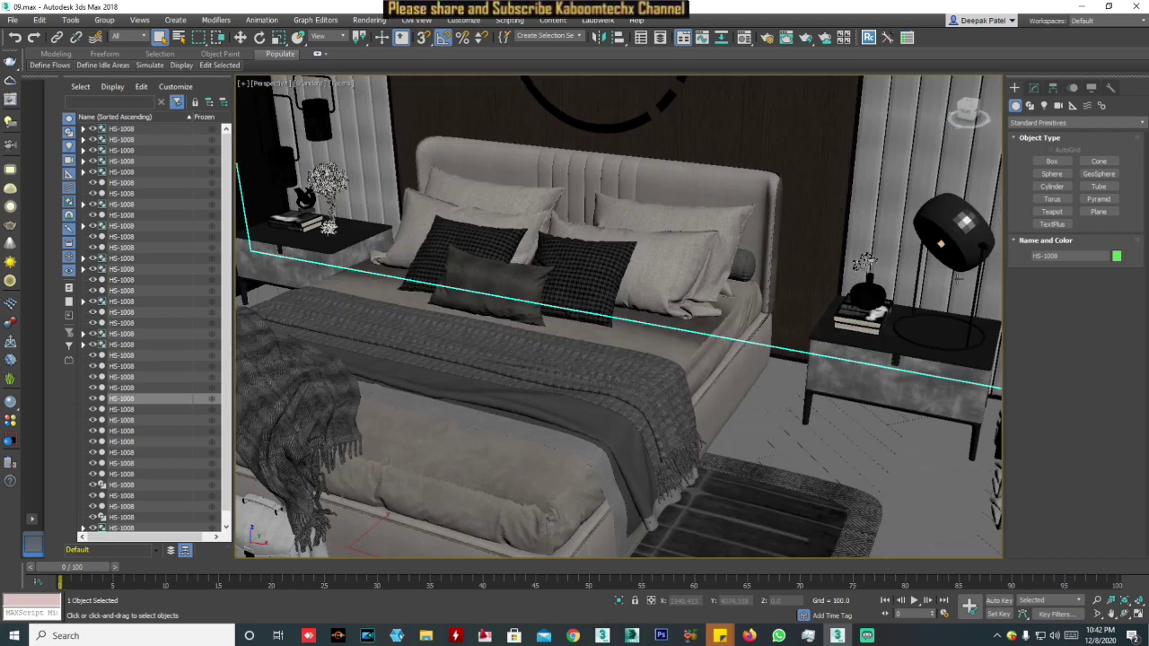
{"action": "scroll", "coordinate": [947, 235], "scroll_direction": "down", "scroll_amount": 5}
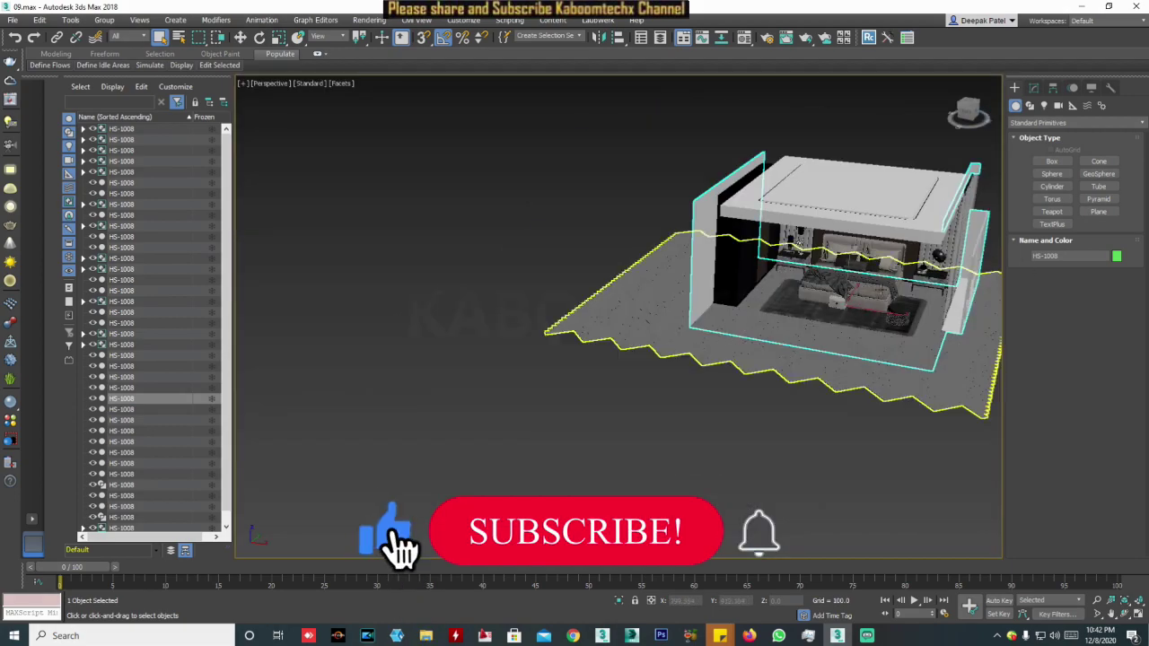
{"action": "scroll", "coordinate": [883, 288], "scroll_direction": "up", "scroll_amount": 3}
{"action": "scroll", "coordinate": [883, 287], "scroll_direction": "up", "scroll_amount": 3}
{"action": "scroll", "coordinate": [877, 314], "scroll_direction": "down", "scroll_amount": 6}
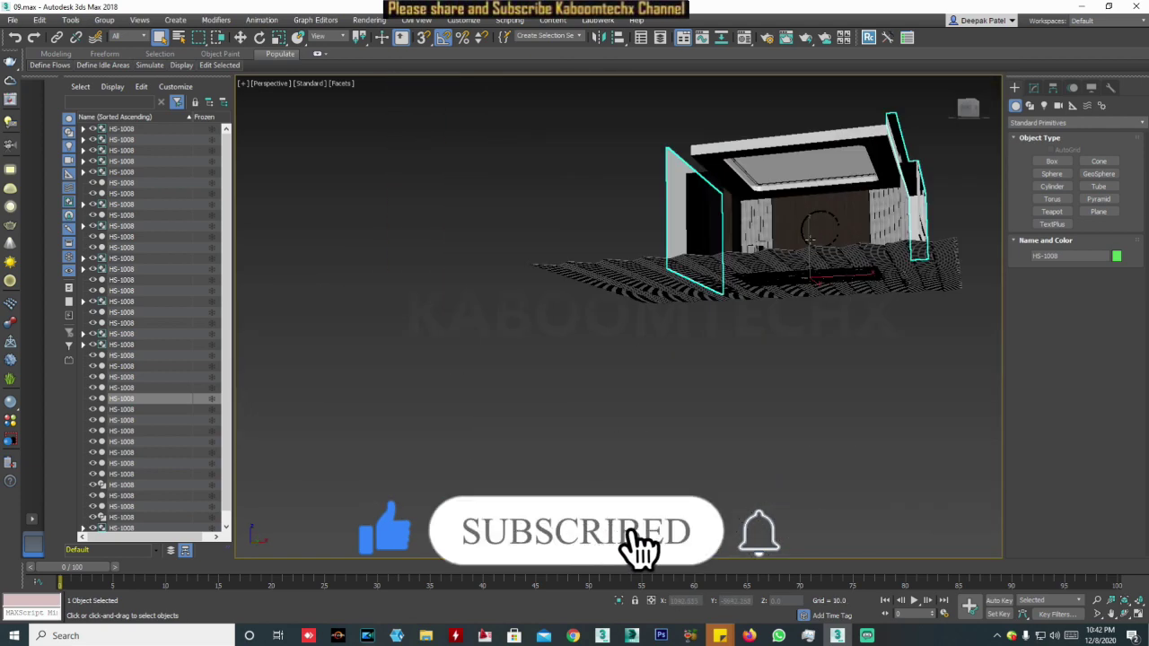
{"action": "scroll", "coordinate": [878, 317], "scroll_direction": "up", "scroll_amount": 1}
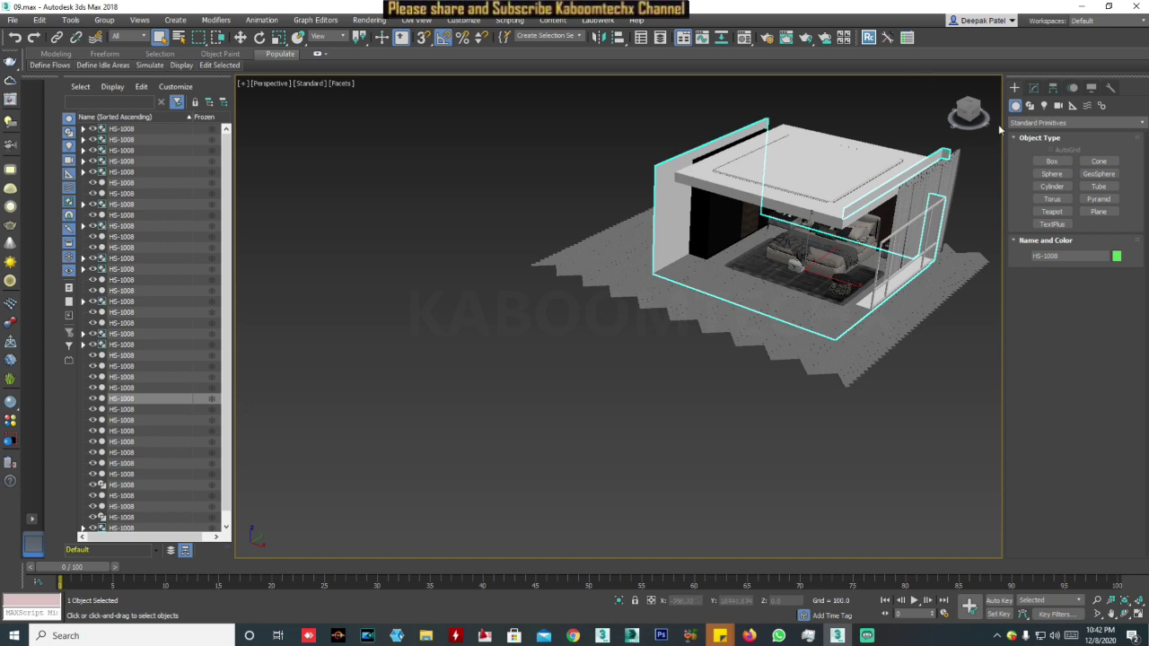
{"action": "left_click", "coordinate": [1046, 123]}
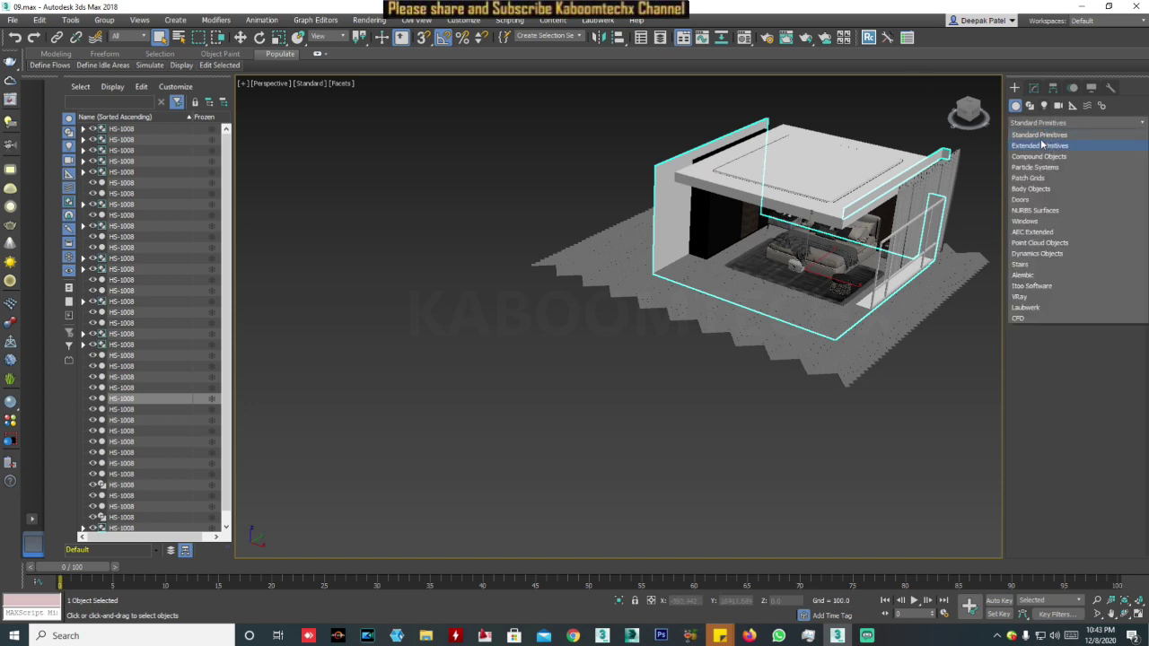
Step: Set the Create panel to VRay lights and pick the VRayLight tool
{"action": "left_click", "coordinate": [1042, 144]}
{"action": "left_click", "coordinate": [1043, 105]}
{"action": "left_click", "coordinate": [1045, 123]}
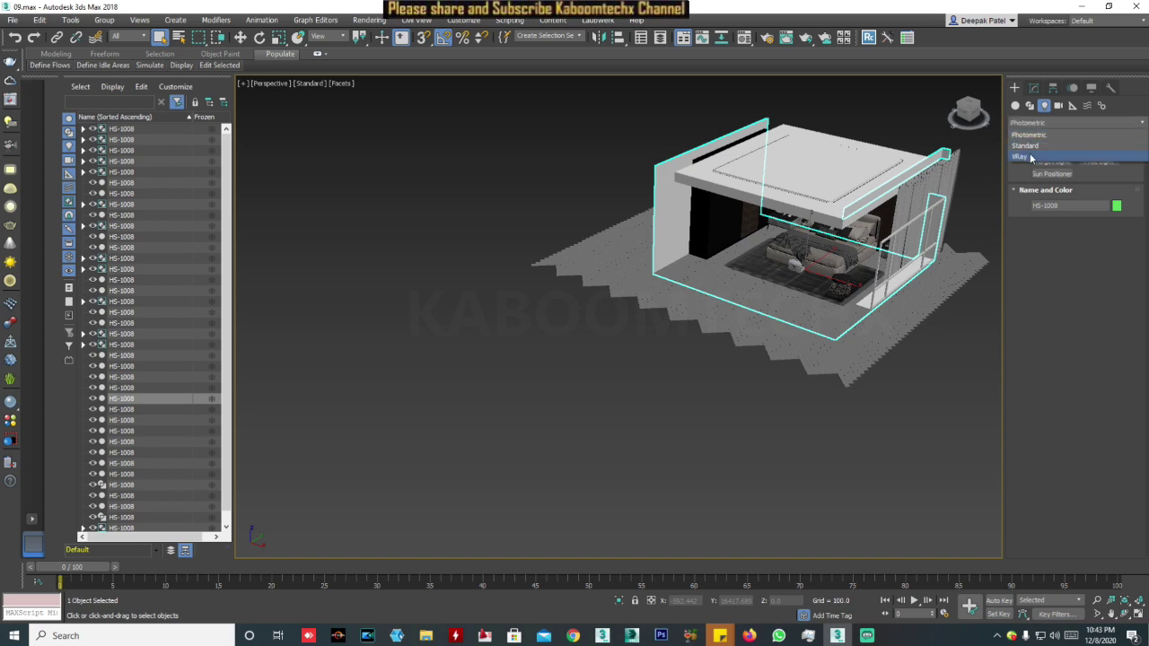
{"action": "left_click", "coordinate": [1031, 157]}
{"action": "left_click", "coordinate": [1060, 164]}
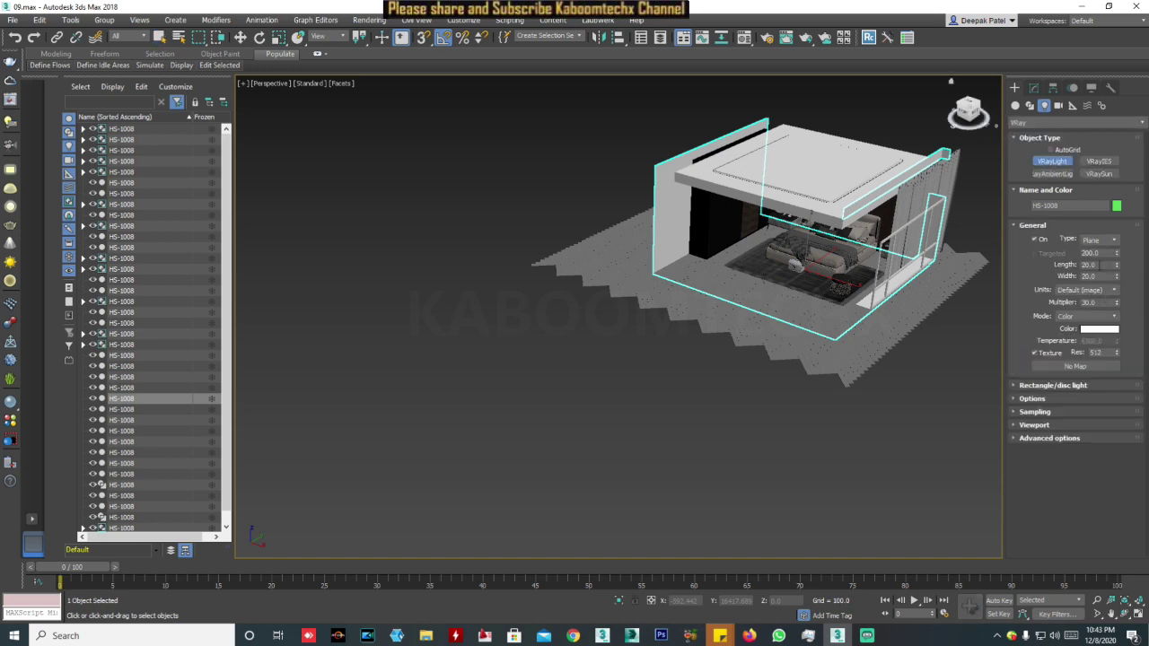
Step: Zoom the viewport and switch it to the Front view
{"action": "scroll", "coordinate": [750, 305], "scroll_direction": "up", "scroll_amount": 2}
{"action": "scroll", "coordinate": [749, 305], "scroll_direction": "up", "scroll_amount": 4}
{"action": "scroll", "coordinate": [749, 305], "scroll_direction": "up", "scroll_amount": 4}
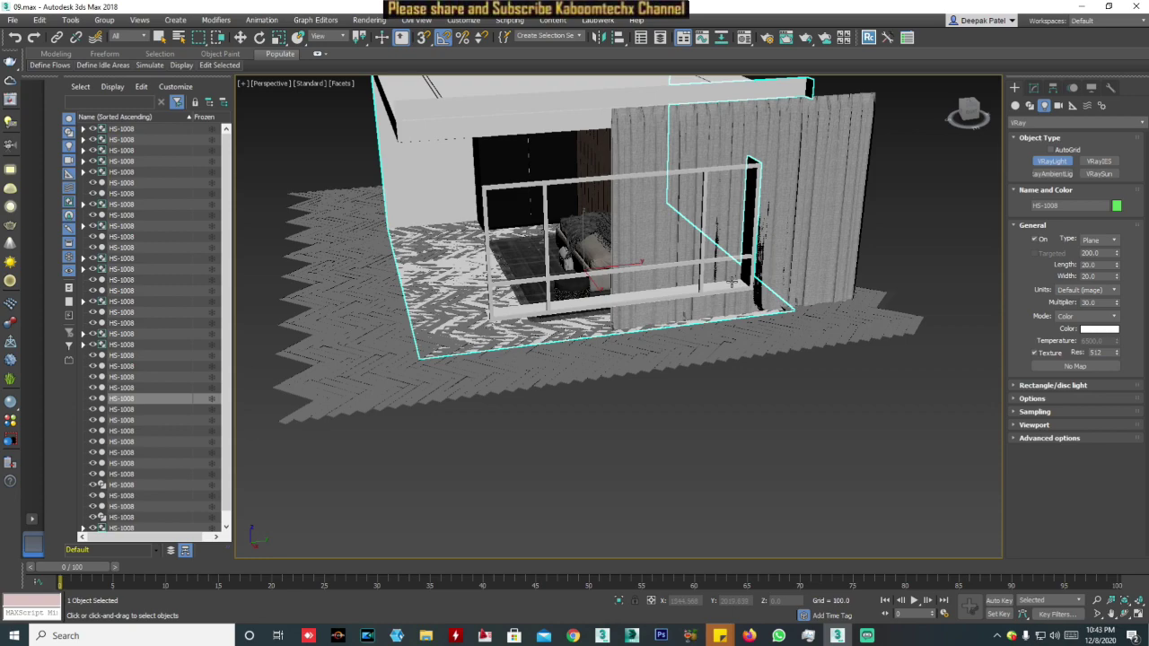
{"action": "scroll", "coordinate": [726, 291], "scroll_direction": "down", "scroll_amount": 2}
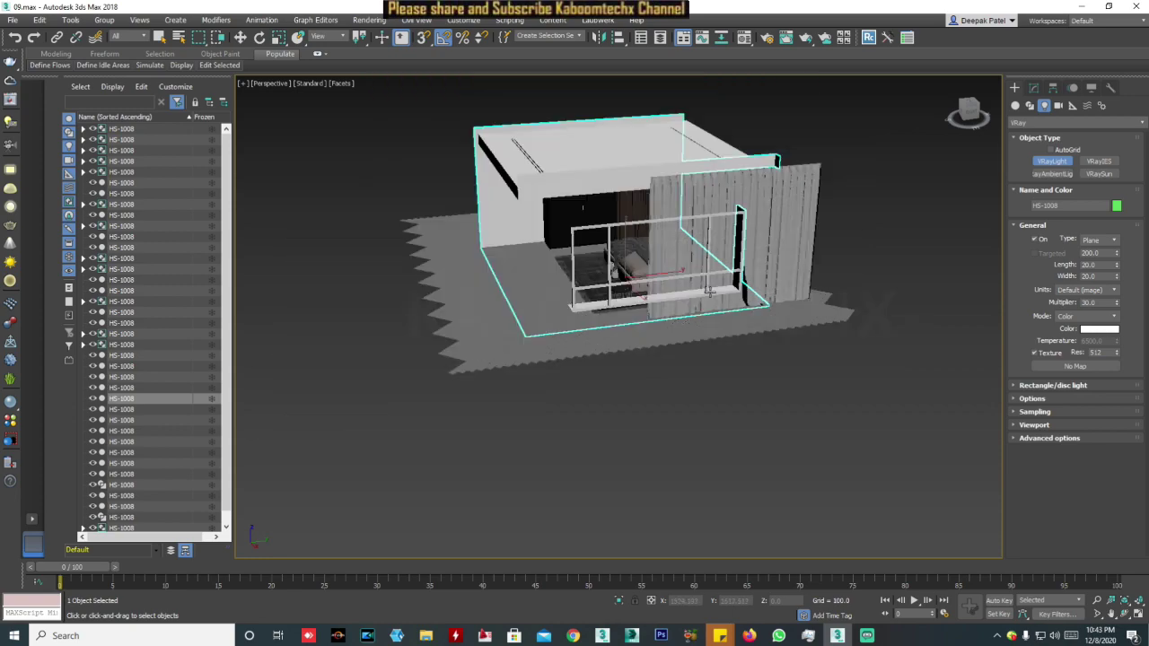
{"action": "key", "text": "f"}
{"action": "scroll", "coordinate": [709, 291], "scroll_direction": "down", "scroll_amount": 3}
{"action": "scroll", "coordinate": [710, 292], "scroll_direction": "down", "scroll_amount": 3}
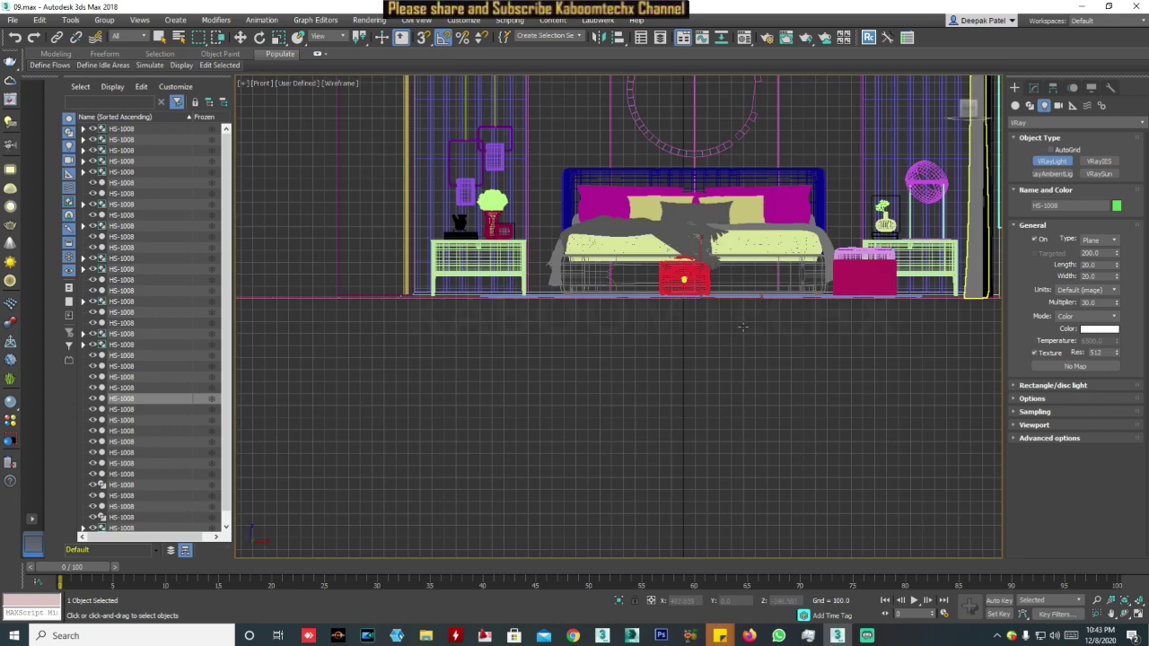
Step: Frame the room in the Left view and draw a plane light over the window opening
{"action": "middle_click_drag", "start_coordinate": [709, 296], "coordinate": [537, 395]}
{"action": "scroll", "coordinate": [531, 392], "scroll_direction": "up", "scroll_amount": 5}
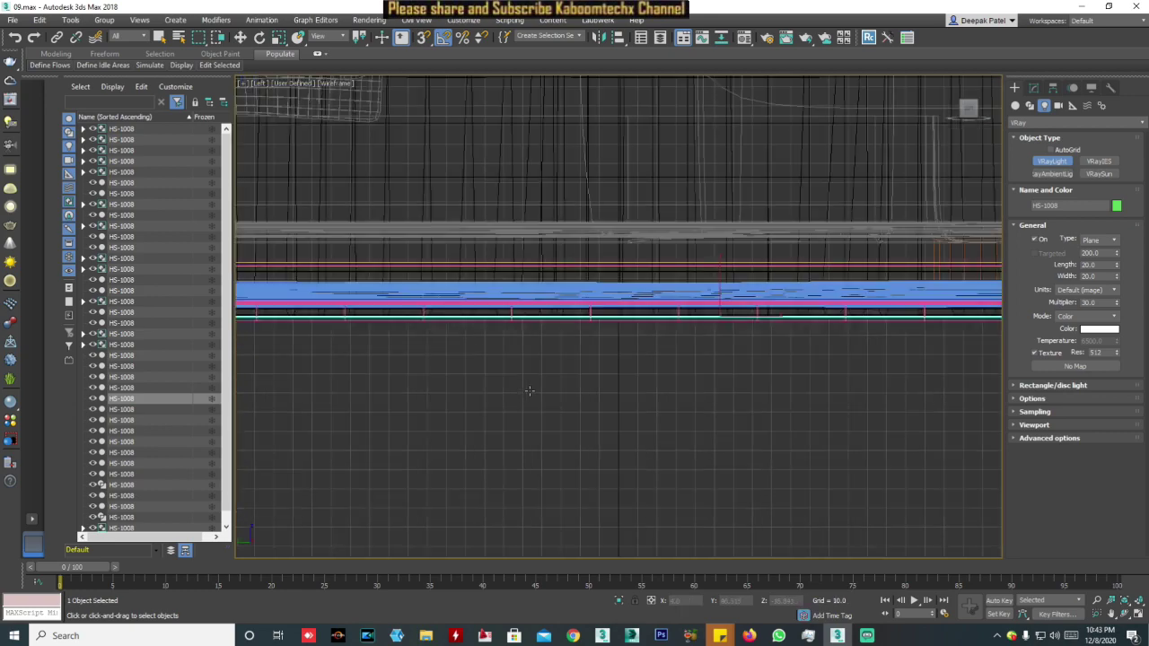
{"action": "scroll", "coordinate": [543, 388], "scroll_direction": "down", "scroll_amount": 3}
{"action": "key", "text": "l"}
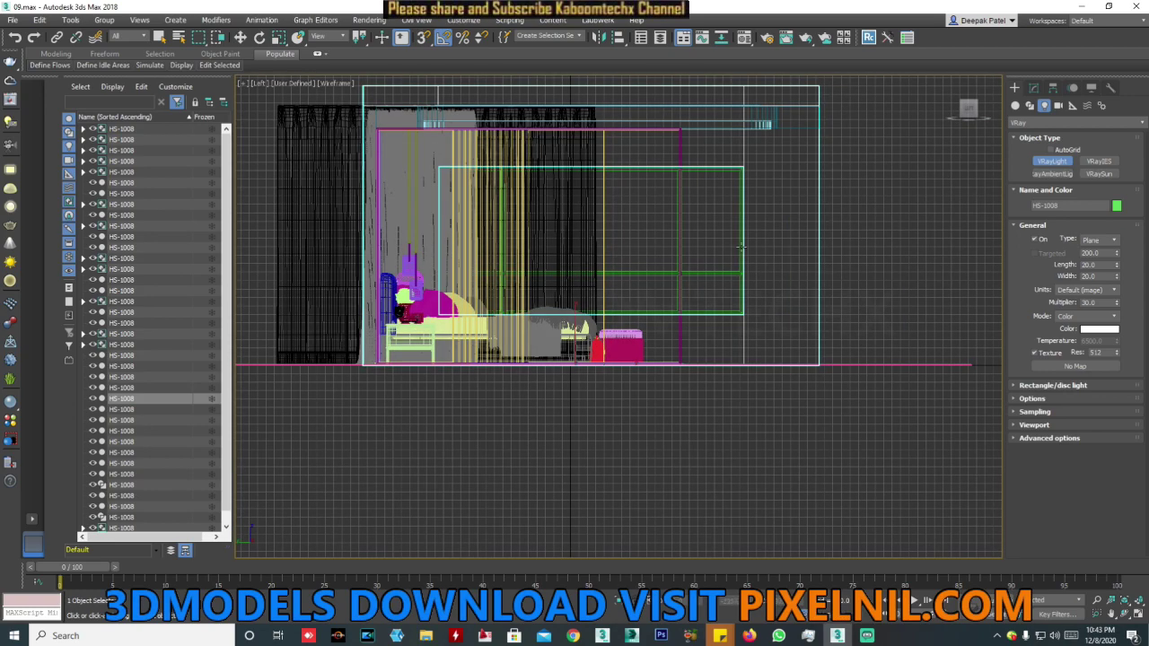
{"action": "middle_click_drag", "start_coordinate": [771, 252], "coordinate": [800, 297]}
{"action": "scroll", "coordinate": [603, 322], "scroll_direction": "up", "scroll_amount": 2}
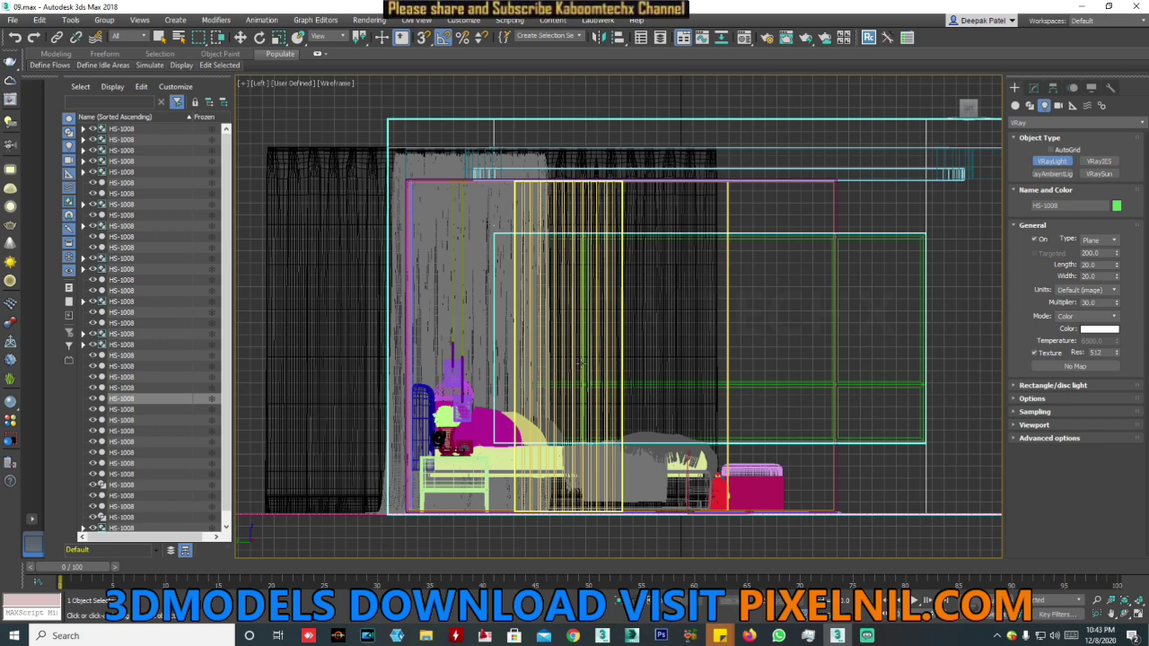
{"action": "scroll", "coordinate": [509, 206], "scroll_direction": "down", "scroll_amount": 3}
{"action": "middle_click_drag", "start_coordinate": [521, 269], "coordinate": [402, 270]}
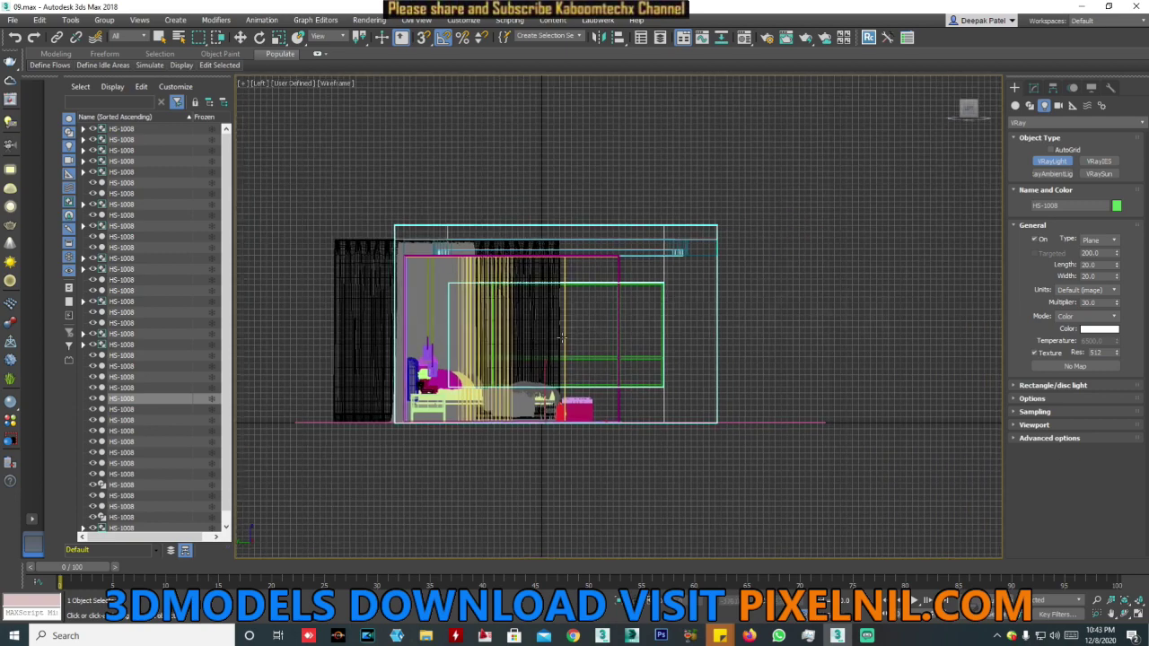
{"action": "scroll", "coordinate": [401, 269], "scroll_direction": "up", "scroll_amount": 2}
{"action": "left_click_drag", "start_coordinate": [409, 258], "coordinate": [706, 386]}
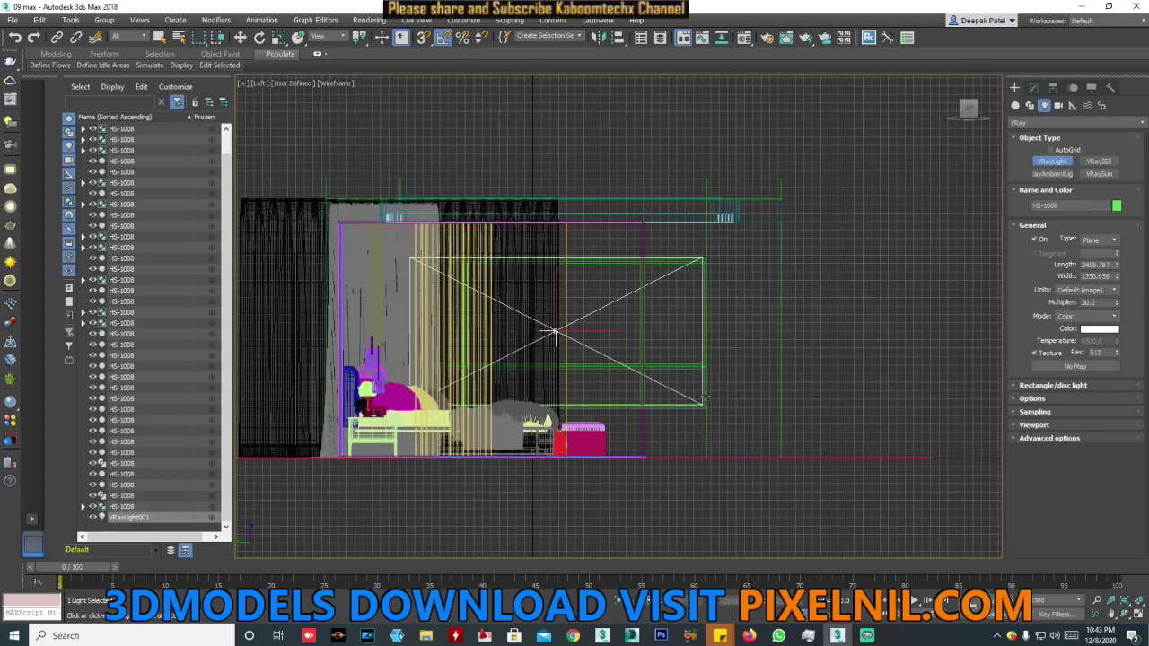
Step: Mirror VRayLight001 across the X axis with No Clone and expand its Options rollout
{"action": "key", "text": "w"}
{"action": "key", "text": "p"}
{"action": "middle_click_drag", "start_coordinate": [585, 353], "coordinate": [811, 147], "text": "alt"}
{"action": "left_click", "coordinate": [598, 37]}
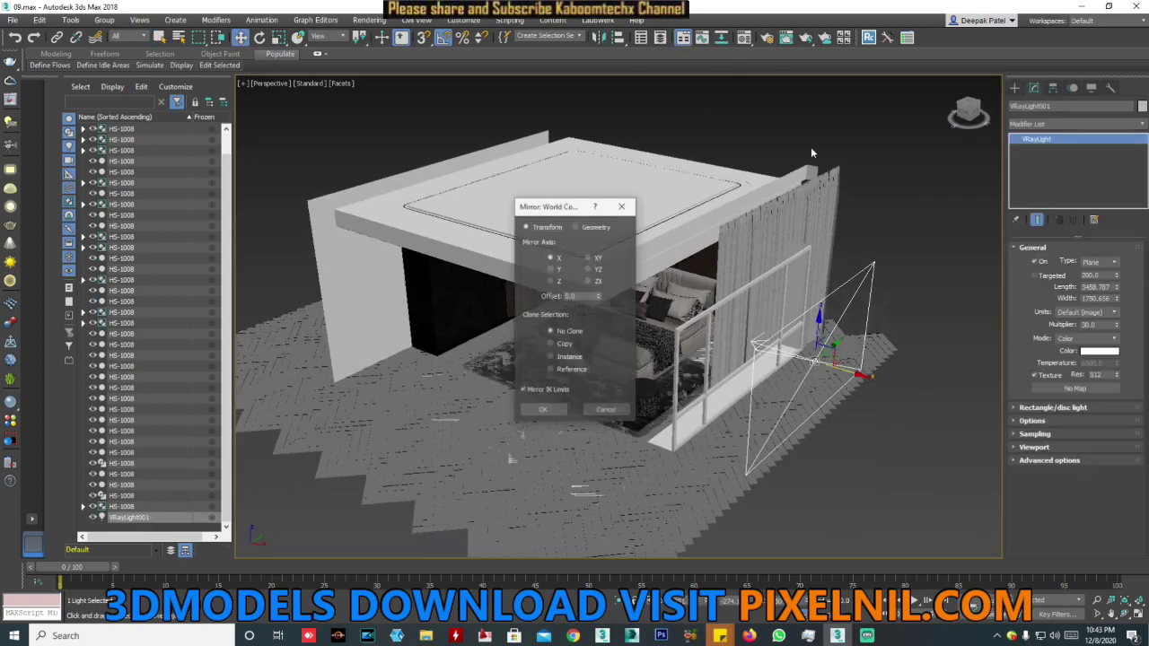
{"action": "left_click", "coordinate": [546, 409]}
{"action": "middle_click_drag", "start_coordinate": [812, 390], "coordinate": [1108, 324], "text": "alt"}
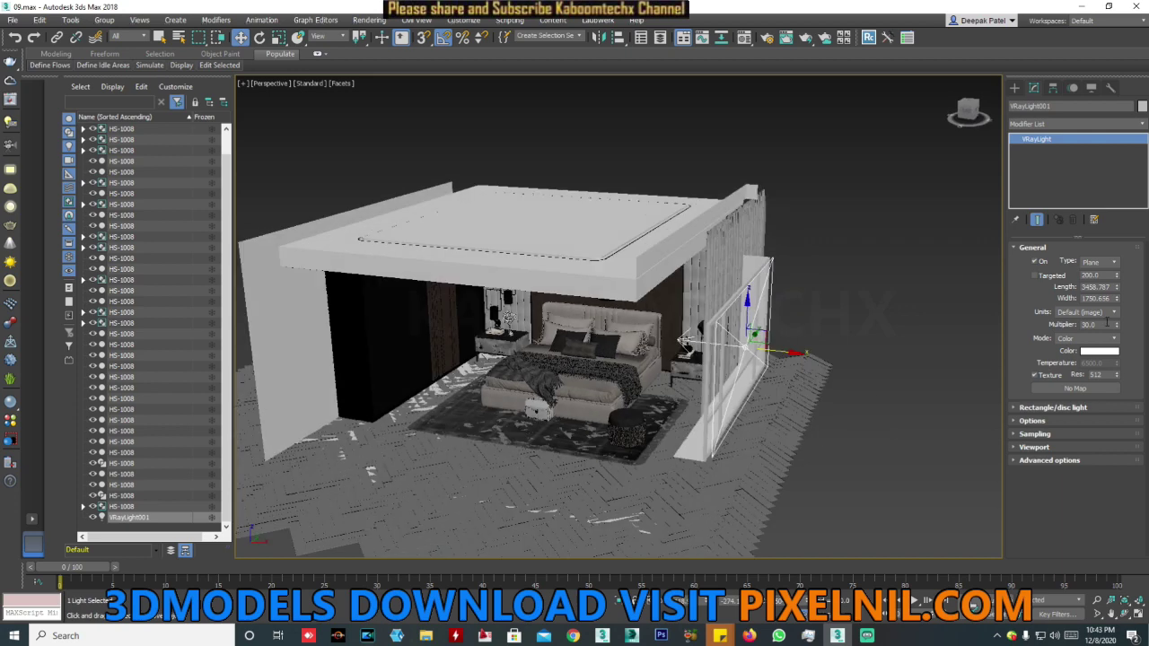
{"action": "left_click", "coordinate": [1032, 420]}
{"action": "scroll", "coordinate": [1056, 474], "scroll_direction": "down", "scroll_amount": 1}
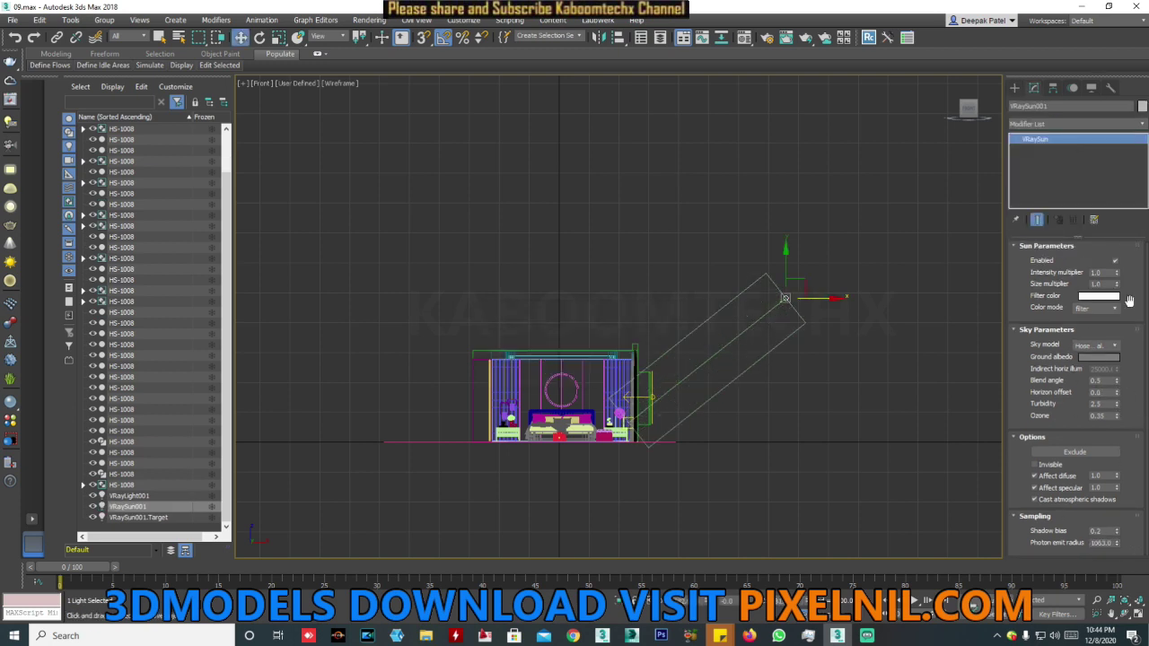
Step: Deselect the VRaySun light and select the HS-1008 group
{"action": "left_click", "coordinate": [691, 423]}
{"action": "left_click", "coordinate": [590, 411]}
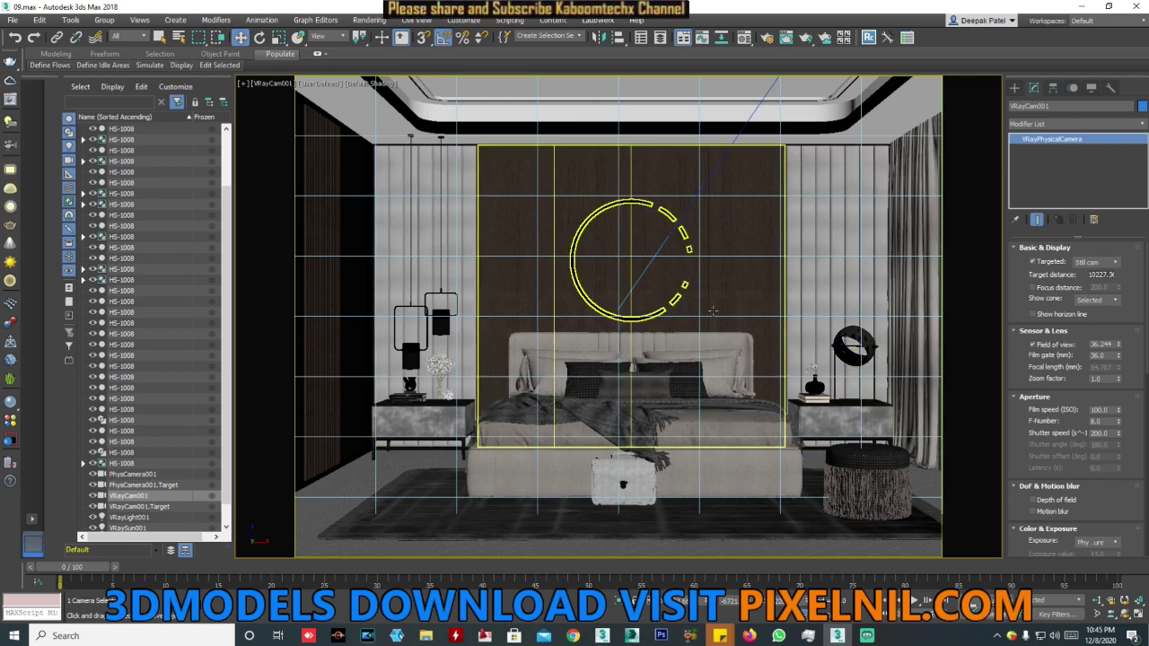
Step: Test-render the camera view, close it, select VRayCam001 to reach Color & Exposure, and re-render
{"action": "left_click", "coordinate": [807, 38]}
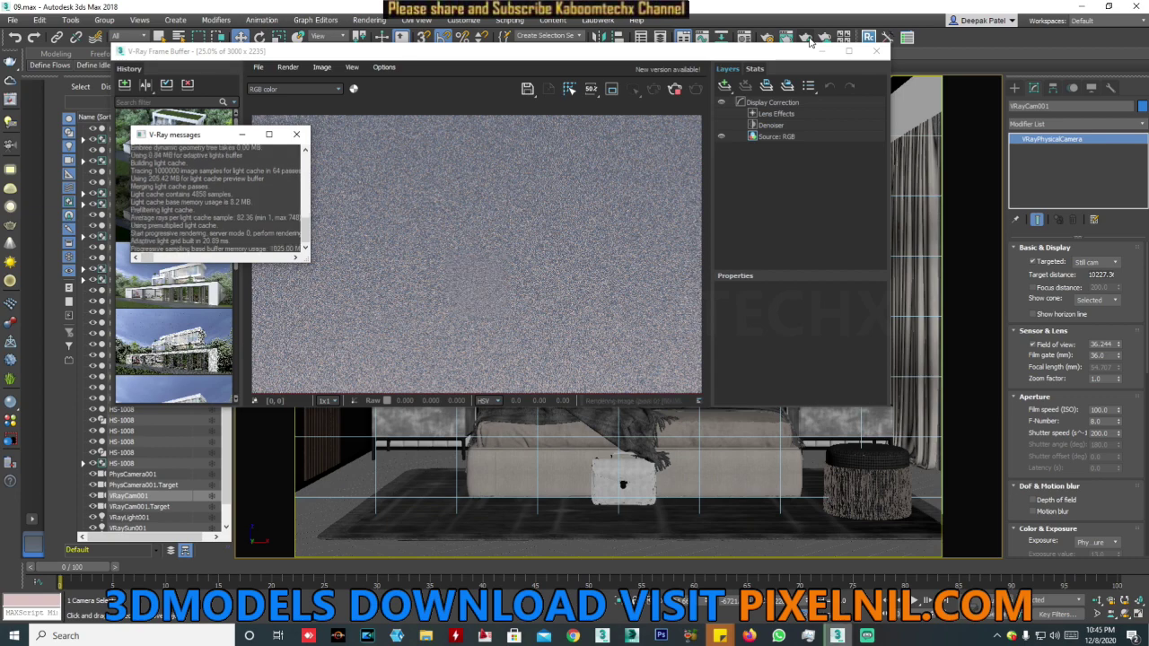
{"action": "left_click", "coordinate": [870, 56]}
{"action": "left_click", "coordinate": [276, 84]}
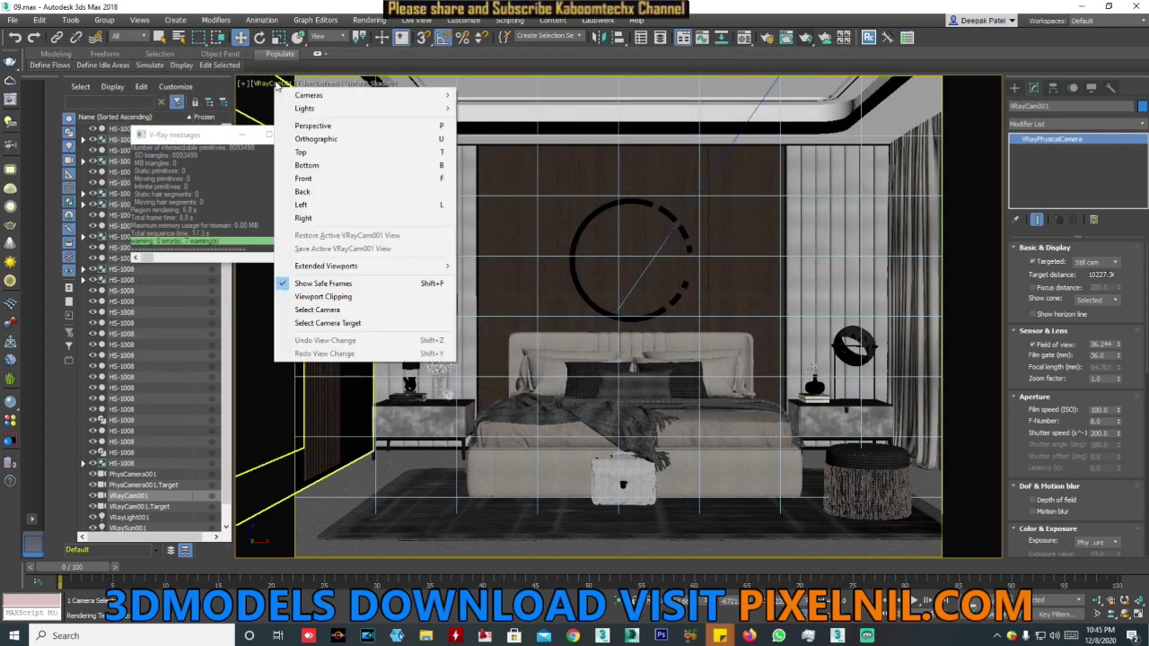
{"action": "left_click", "coordinate": [316, 310]}
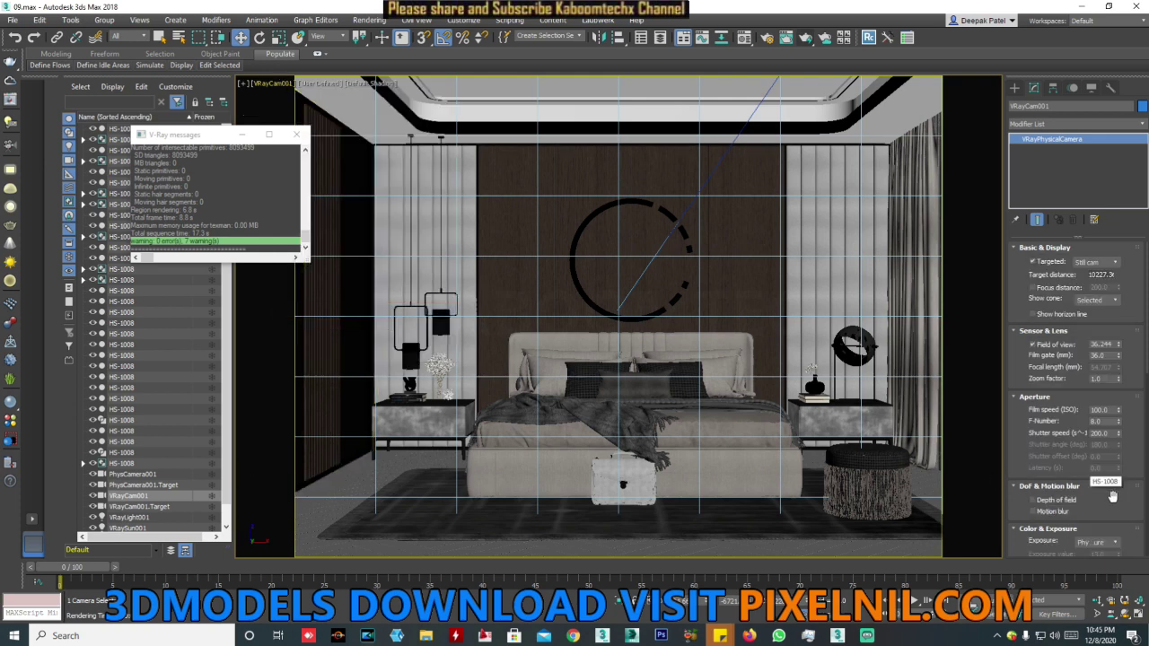
{"action": "mouse_move", "coordinate": [1113, 497]}
{"action": "left_mouse_down"}
{"action": "mouse_move", "coordinate": [1091, 285]}
{"action": "mouse_move", "coordinate": [1090, 31]}
{"action": "left_mouse_up"}
{"action": "left_click", "coordinate": [811, 40]}
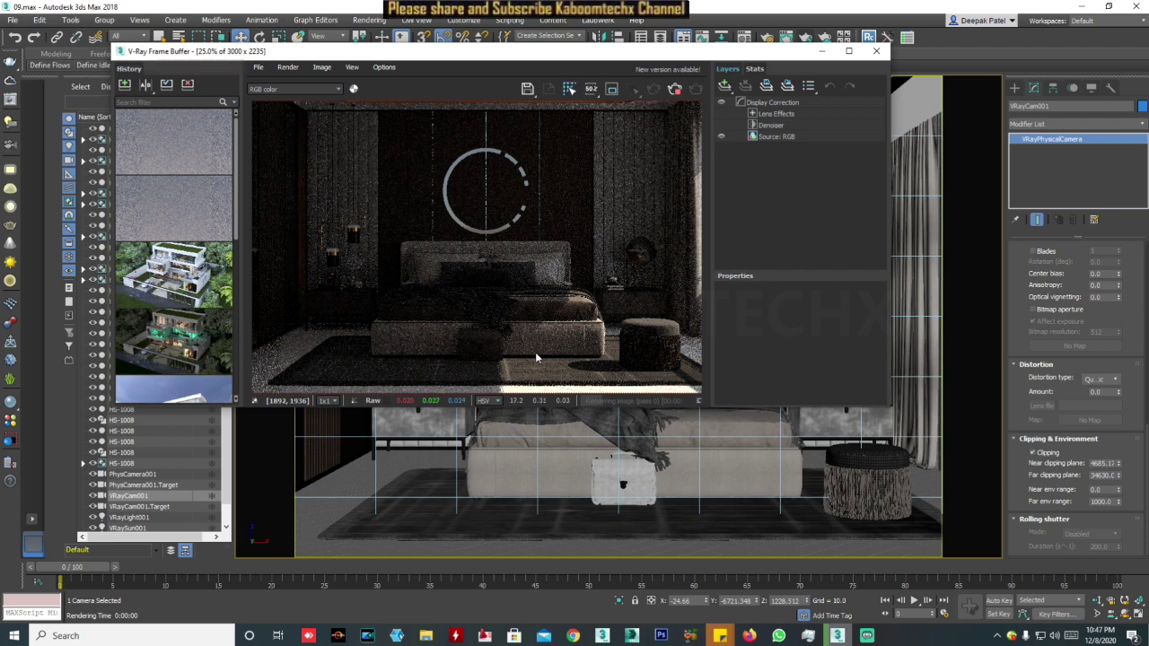
Step: Zoom in and out of the 3000 x 2239 bedroom render, then orbit toward the ceiling
{"action": "scroll", "coordinate": [553, 319], "scroll_direction": "down", "scroll_amount": 1}
{"action": "scroll", "coordinate": [553, 320], "scroll_direction": "up", "scroll_amount": 1}
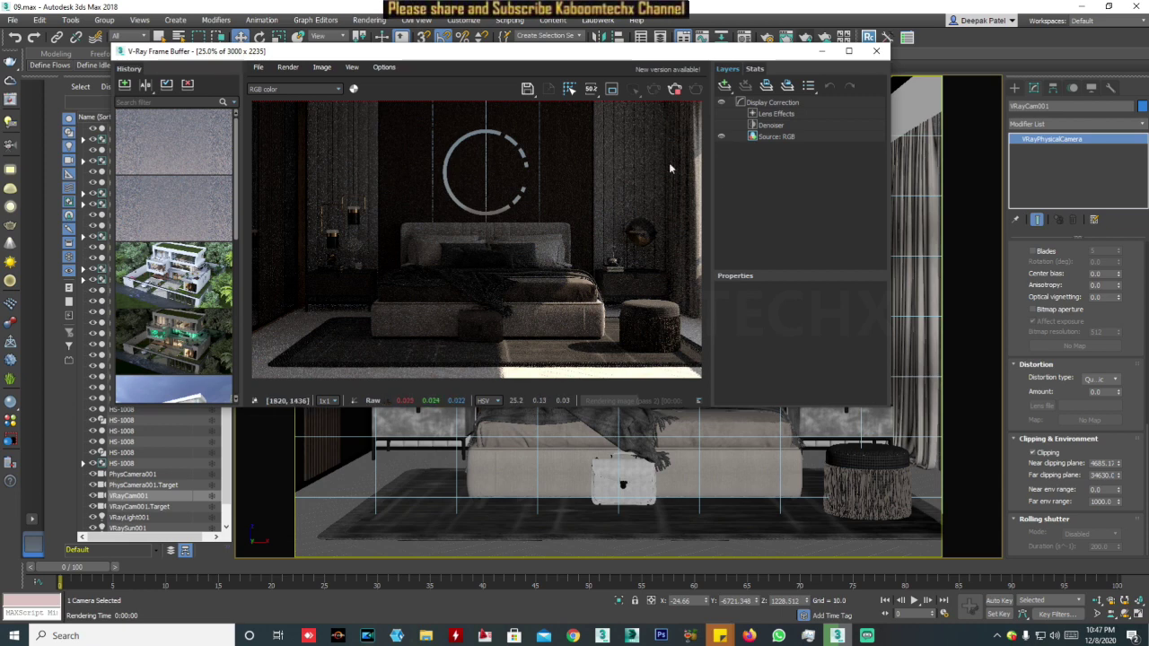
{"action": "scroll", "coordinate": [626, 321], "scroll_direction": "up", "scroll_amount": 1}
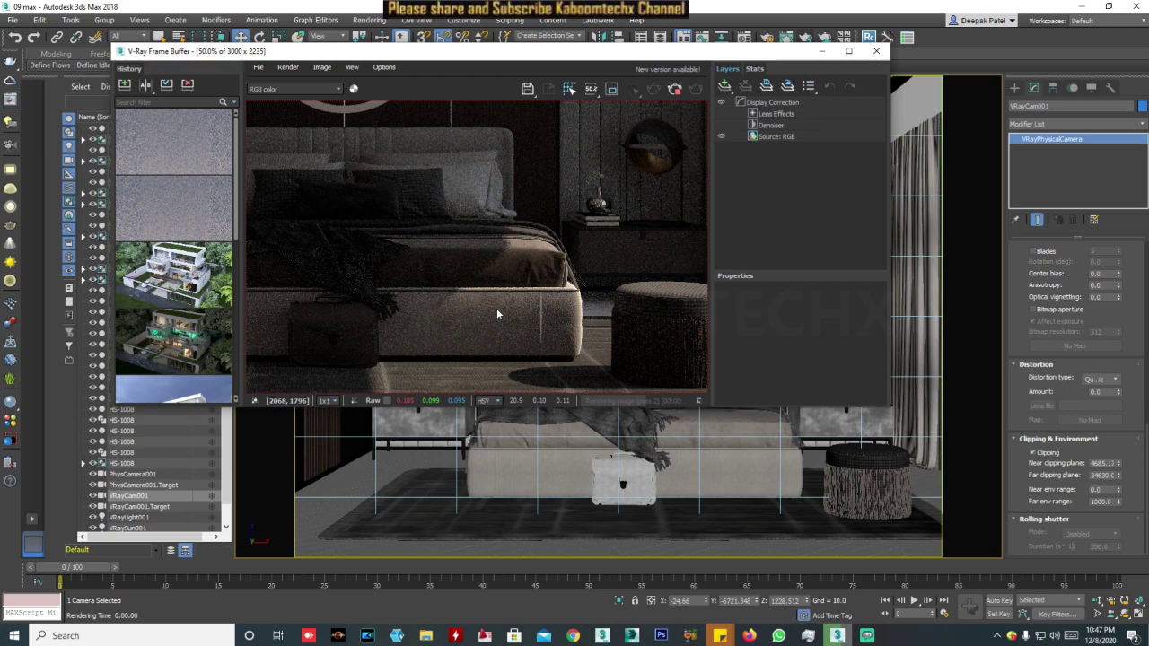
{"action": "scroll", "coordinate": [489, 301], "scroll_direction": "up", "scroll_amount": 2}
{"action": "scroll", "coordinate": [473, 294], "scroll_direction": "up", "scroll_amount": 1}
{"action": "scroll", "coordinate": [473, 294], "scroll_direction": "down", "scroll_amount": 2}
{"action": "scroll", "coordinate": [449, 301], "scroll_direction": "down", "scroll_amount": 1}
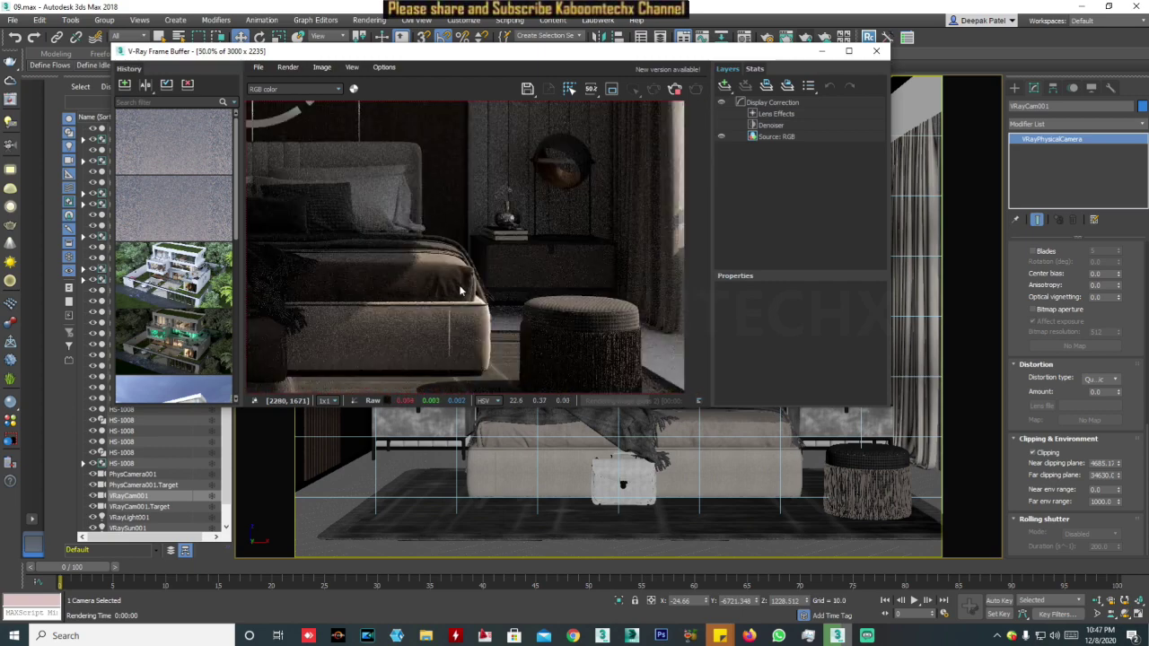
{"action": "scroll", "coordinate": [410, 309], "scroll_direction": "down", "scroll_amount": 2}
{"action": "scroll", "coordinate": [410, 309], "scroll_direction": "up", "scroll_amount": 1}
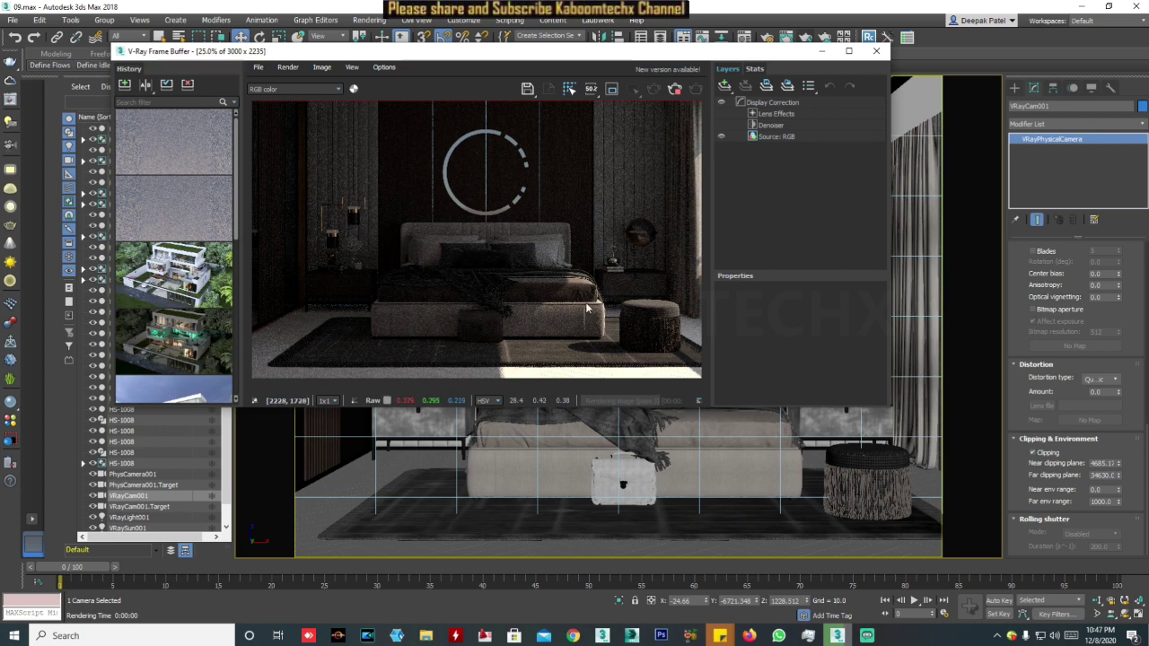
{"action": "scroll", "coordinate": [587, 308], "scroll_direction": "down", "scroll_amount": 1}
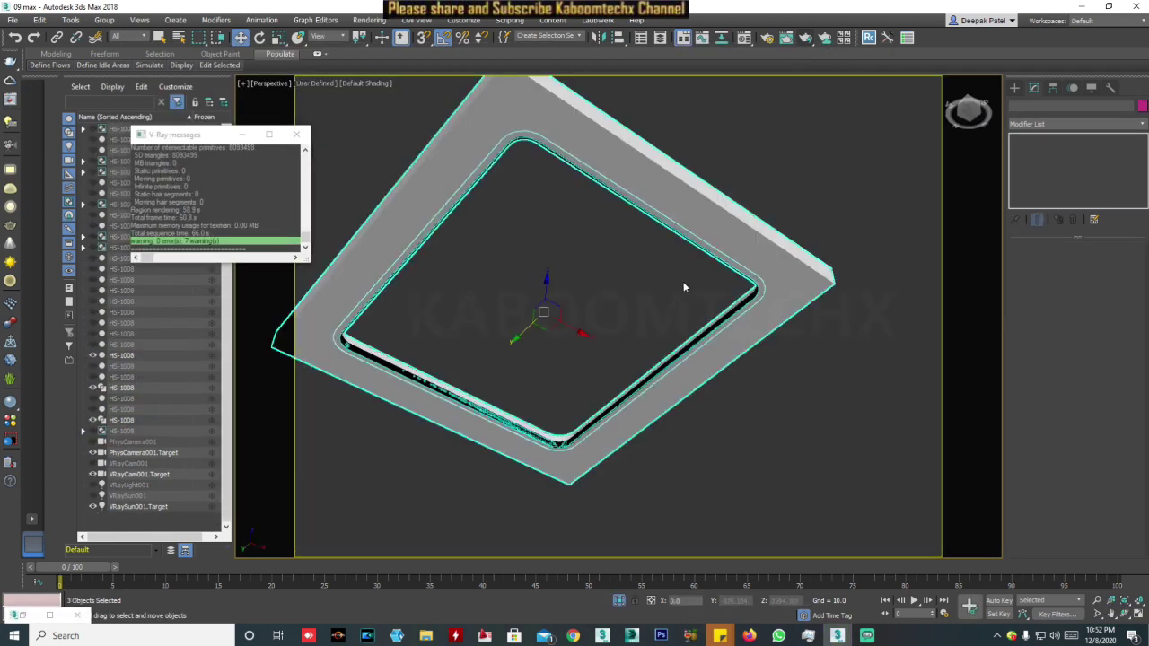
{"action": "scroll", "coordinate": [684, 287], "scroll_direction": "up", "scroll_amount": 5}
{"action": "mouse_move", "coordinate": [726, 313]}
{"action": "middle_mouse_down", "text": "alt"}
{"action": "mouse_move", "coordinate": [711, 400]}
{"action": "mouse_move", "coordinate": [748, 438]}
{"action": "middle_mouse_up", "text": "alt"}
Step: Orbit around the ceiling and select the HS-1009 recessed frame
{"action": "scroll", "coordinate": [728, 376], "scroll_direction": "down", "scroll_amount": 5}
{"action": "scroll", "coordinate": [771, 386], "scroll_direction": "up", "scroll_amount": 5}
{"action": "scroll", "coordinate": [798, 342], "scroll_direction": "up", "scroll_amount": 3}
{"action": "middle_click_drag", "start_coordinate": [787, 388], "coordinate": [766, 415], "text": "alt"}
{"action": "scroll", "coordinate": [769, 480], "scroll_direction": "down", "scroll_amount": 5}
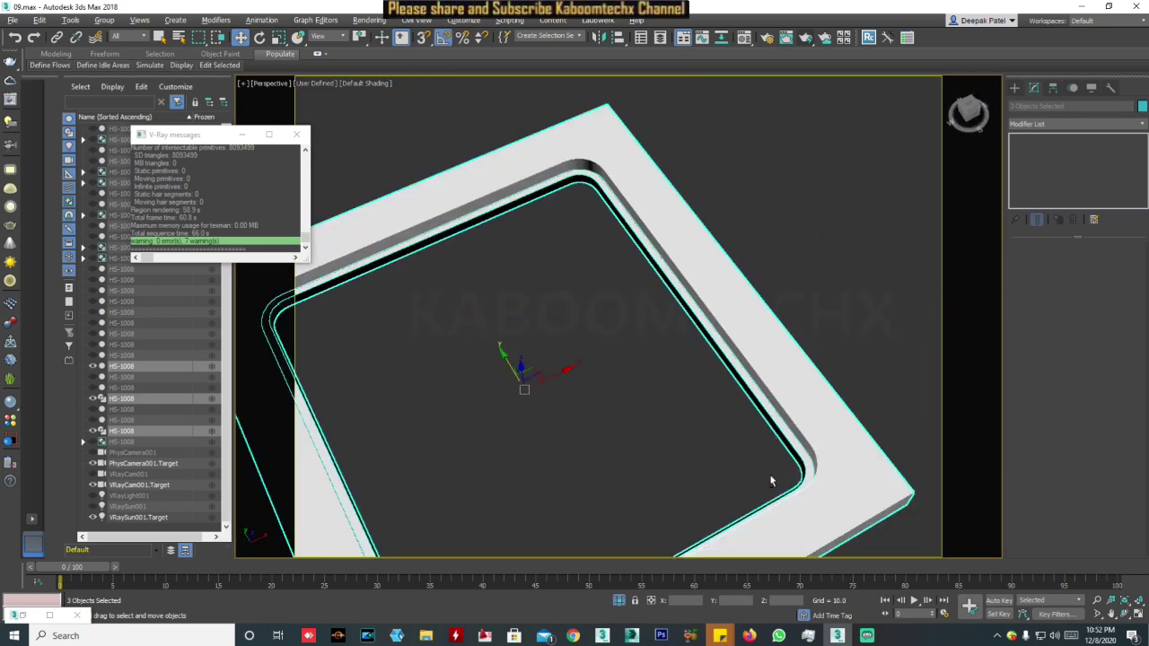
{"action": "middle_click_drag", "start_coordinate": [770, 480], "coordinate": [700, 452], "text": "alt"}
{"action": "scroll", "coordinate": [753, 366], "scroll_direction": "up", "scroll_amount": 3}
{"action": "scroll", "coordinate": [753, 365], "scroll_direction": "up", "scroll_amount": 3}
{"action": "mouse_move", "coordinate": [813, 369]}
{"action": "middle_mouse_down", "text": "alt"}
{"action": "mouse_move", "coordinate": [826, 405]}
{"action": "mouse_move", "coordinate": [744, 213]}
{"action": "middle_mouse_up", "text": "alt"}
{"action": "left_click", "coordinate": [734, 237]}
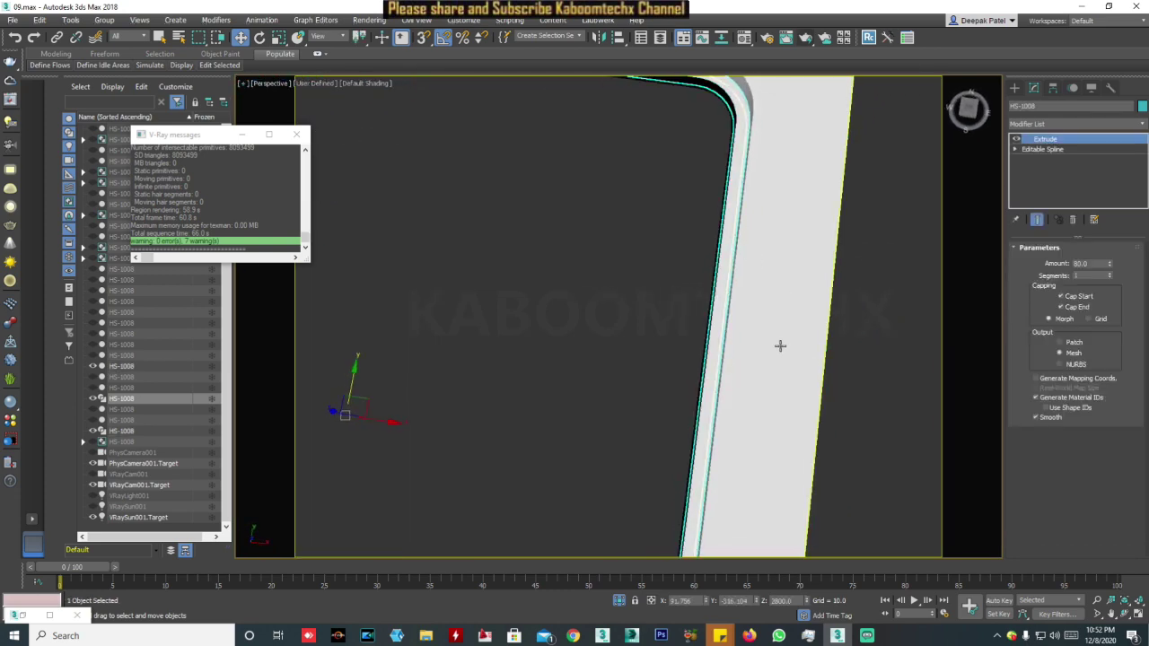
Step: Shift-drag a copy of the frame slightly upward on Z and confirm the clone
{"action": "mouse_move", "coordinate": [778, 344]}
{"action": "middle_mouse_down", "text": "alt"}
{"action": "mouse_move", "coordinate": [736, 272]}
{"action": "mouse_move", "coordinate": [739, 232]}
{"action": "mouse_move", "coordinate": [772, 251]}
{"action": "mouse_move", "coordinate": [808, 321]}
{"action": "mouse_move", "coordinate": [825, 329]}
{"action": "mouse_move", "coordinate": [810, 283]}
{"action": "middle_mouse_up", "text": "alt"}
{"action": "scroll", "coordinate": [781, 256], "scroll_direction": "down", "scroll_amount": 3}
{"action": "scroll", "coordinate": [790, 263], "scroll_direction": "down", "scroll_amount": 3}
{"action": "mouse_move", "coordinate": [745, 373]}
{"action": "middle_mouse_down", "text": "alt"}
{"action": "mouse_move", "coordinate": [700, 282]}
{"action": "mouse_move", "coordinate": [637, 302]}
{"action": "middle_mouse_up", "text": "alt"}
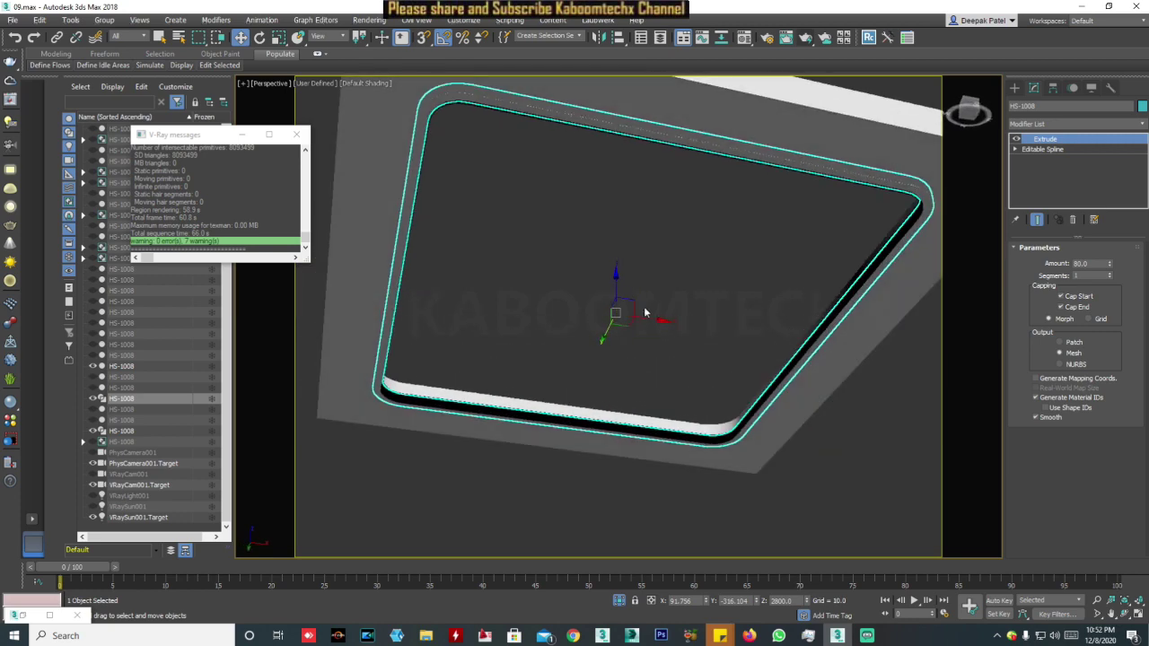
{"action": "left_click_drag", "start_coordinate": [617, 293], "coordinate": [616, 288]}
{"action": "left_click", "coordinate": [583, 368]}
Step: Scale the copied frame to squash it into a thinner ring
{"action": "mouse_move", "coordinate": [597, 364]}
{"action": "middle_mouse_down", "text": "alt"}
{"action": "mouse_move", "coordinate": [753, 280]}
{"action": "mouse_move", "coordinate": [801, 346]}
{"action": "mouse_move", "coordinate": [818, 324]}
{"action": "mouse_move", "coordinate": [780, 336]}
{"action": "mouse_move", "coordinate": [760, 310]}
{"action": "middle_mouse_up", "text": "alt"}
{"action": "scroll", "coordinate": [818, 322], "scroll_direction": "down", "scroll_amount": 5}
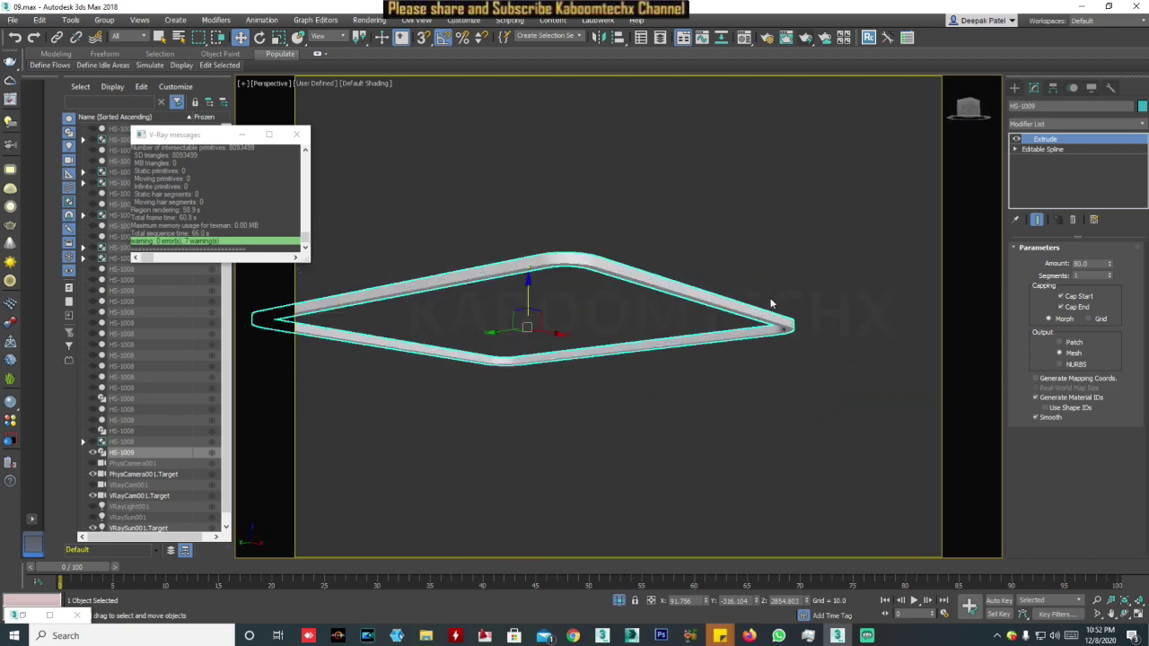
{"action": "left_click", "coordinate": [278, 38]}
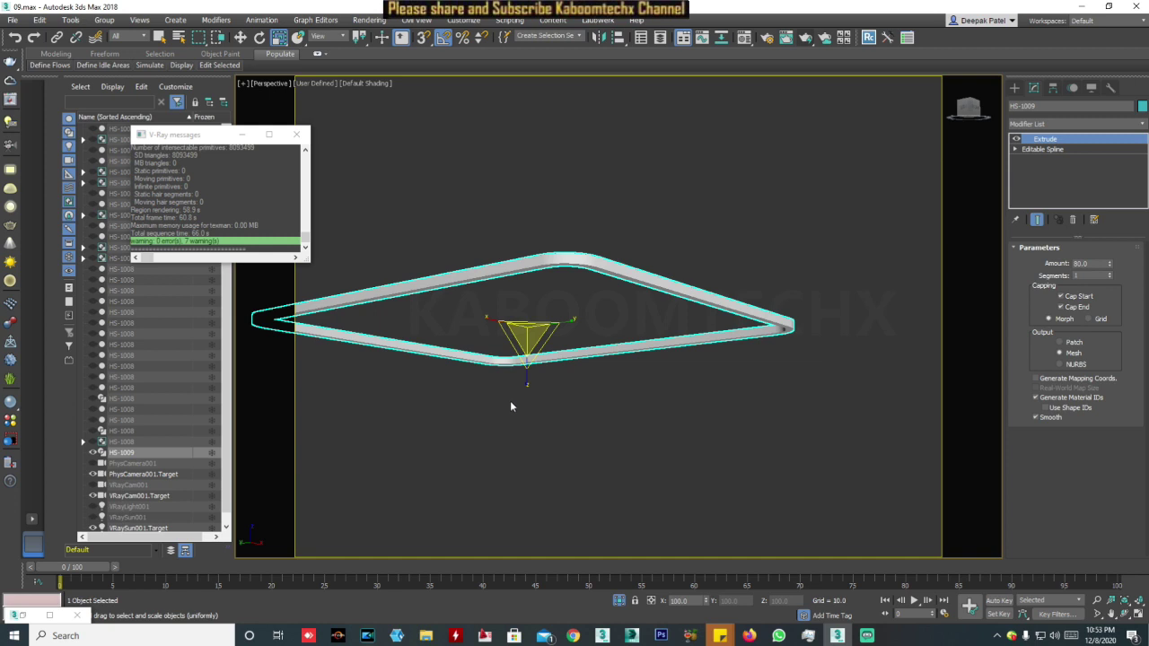
{"action": "left_click_drag", "start_coordinate": [521, 380], "coordinate": [546, 206]}
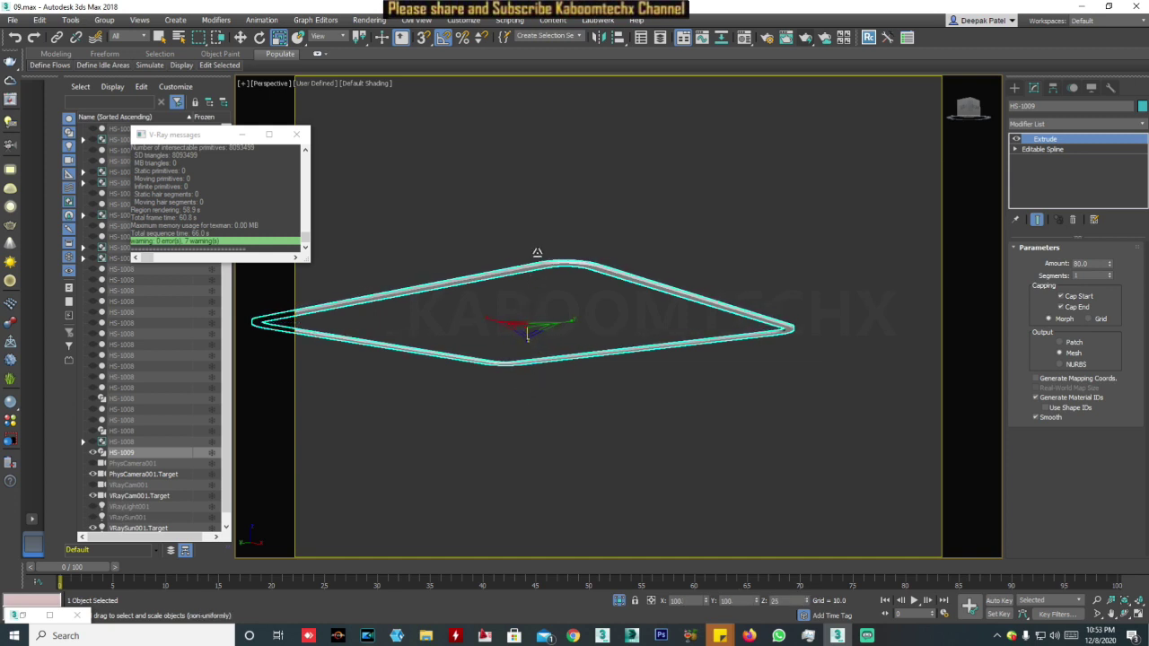
{"action": "mouse_move", "coordinate": [616, 343]}
{"action": "middle_mouse_down", "text": "alt"}
{"action": "mouse_move", "coordinate": [658, 396]}
{"action": "mouse_move", "coordinate": [638, 378]}
{"action": "middle_mouse_up", "text": "alt"}
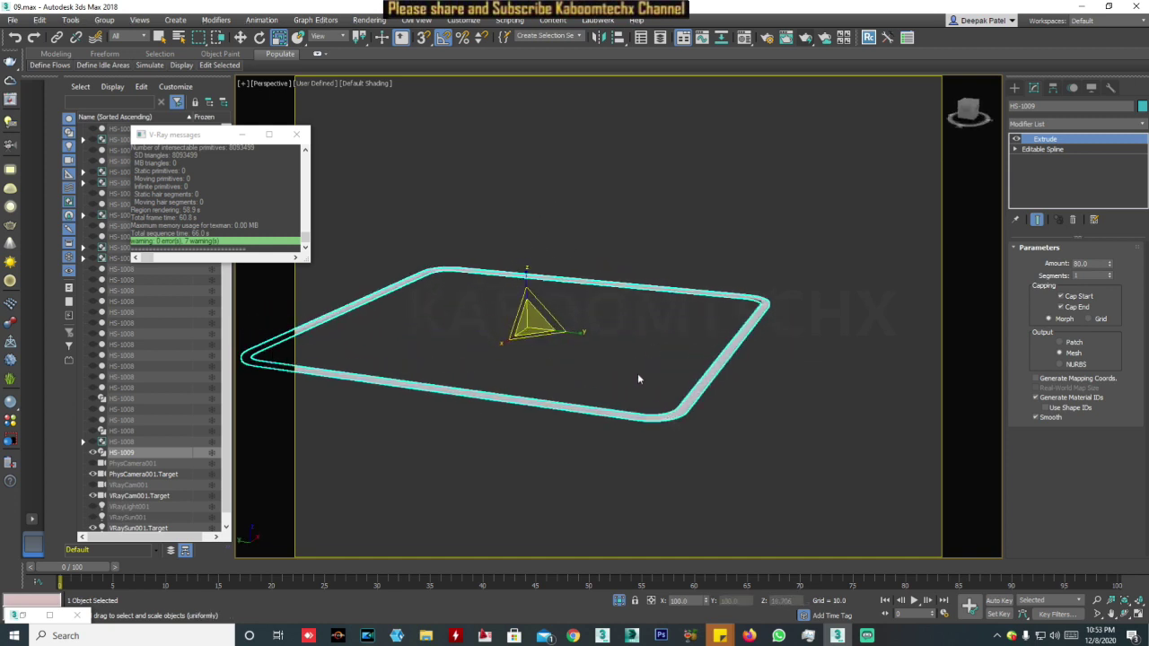
{"action": "left_click", "coordinate": [1076, 122]}
Step: Create a Mesh-type VRayLight from the copied ceiling frame ring, then isolate it
{"action": "left_click", "coordinate": [1075, 122]}
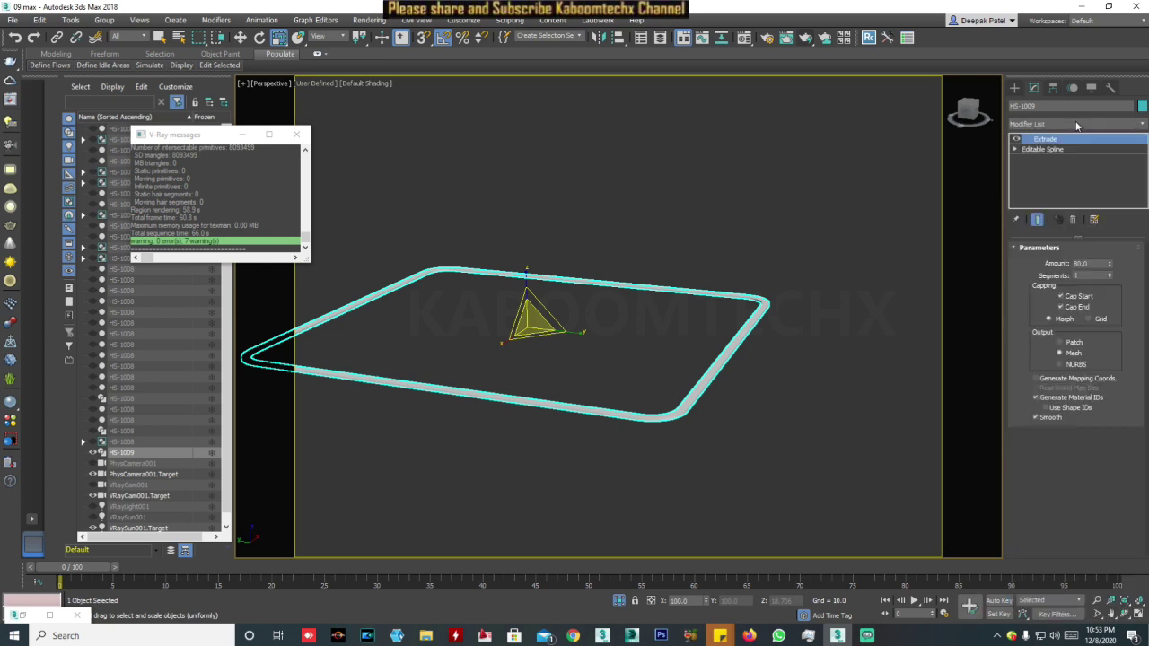
{"action": "left_click", "coordinate": [1015, 88]}
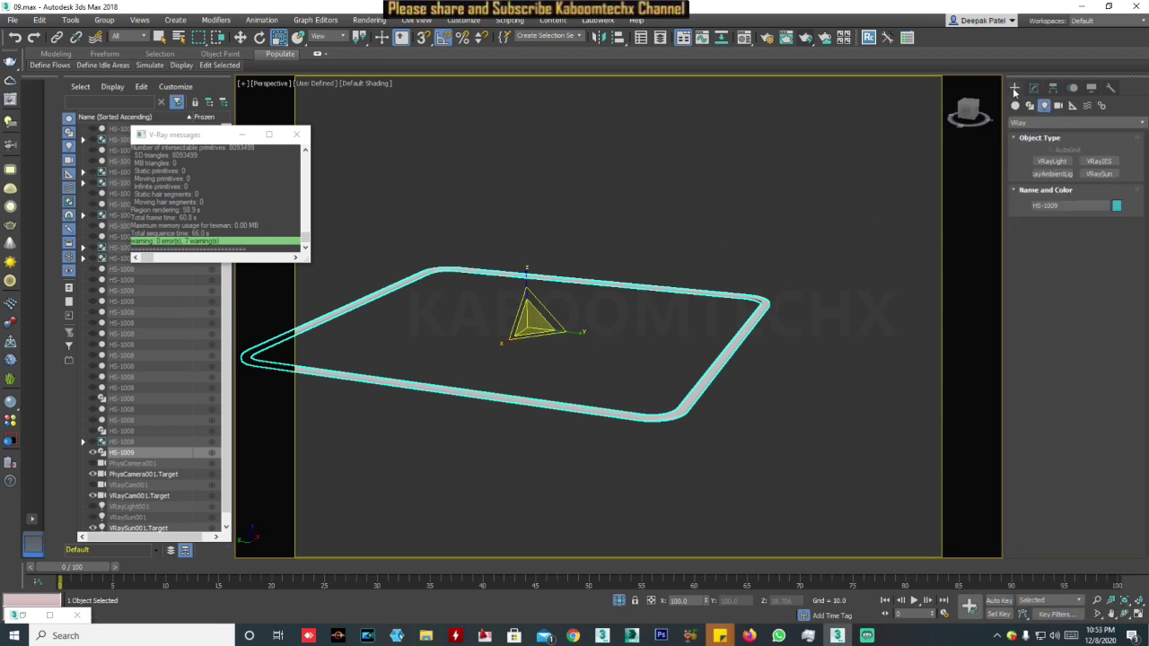
{"action": "left_click", "coordinate": [1052, 161]}
{"action": "left_click", "coordinate": [1100, 239]}
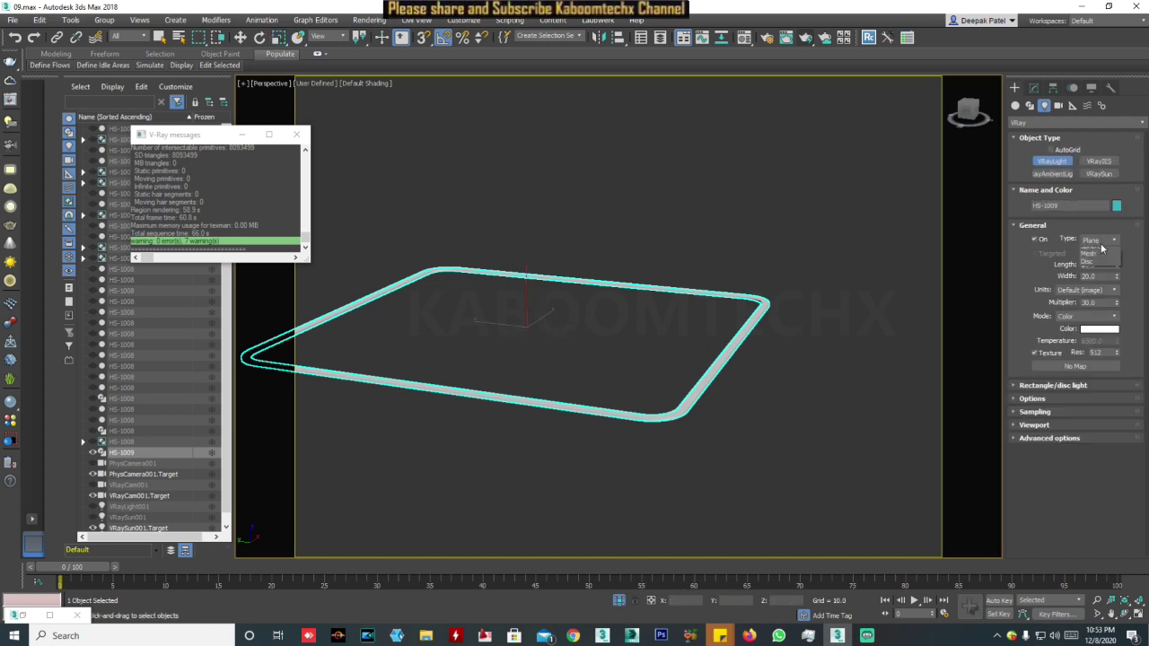
{"action": "left_click", "coordinate": [1097, 275]}
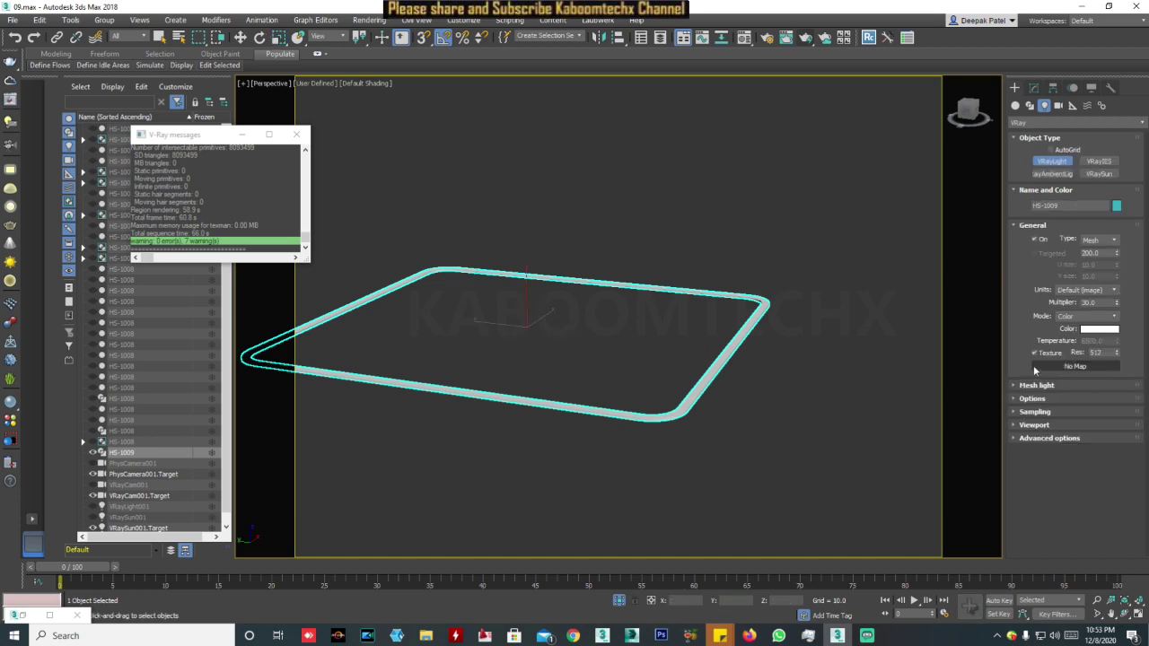
{"action": "left_click", "coordinate": [678, 347]}
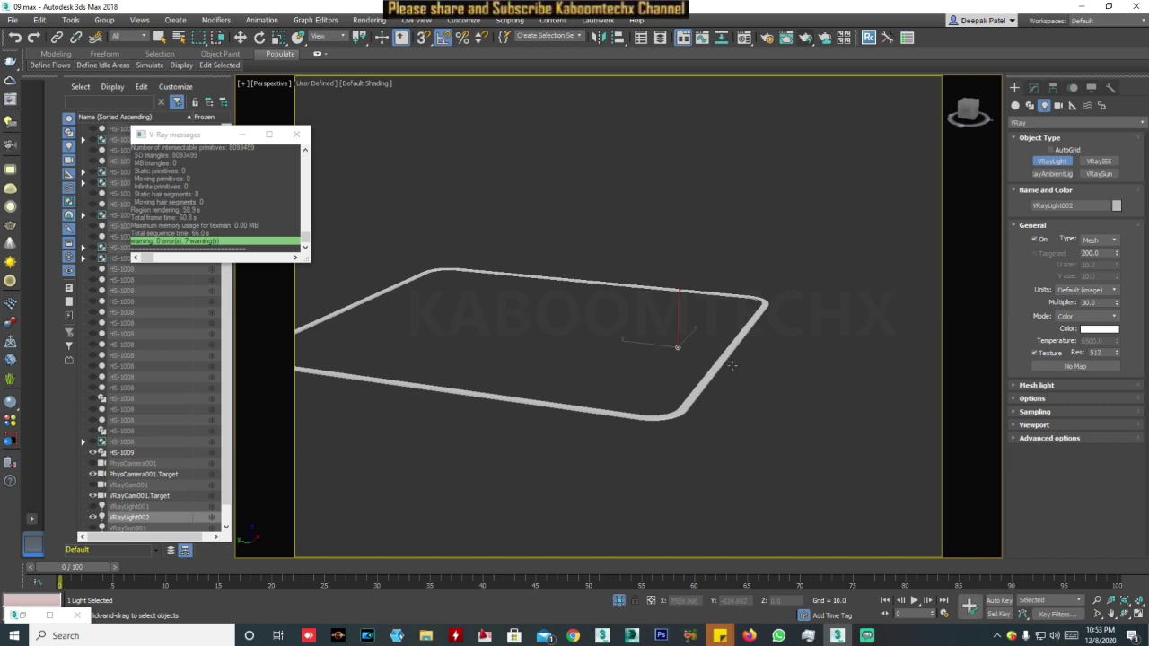
{"action": "left_click", "coordinate": [1033, 87]}
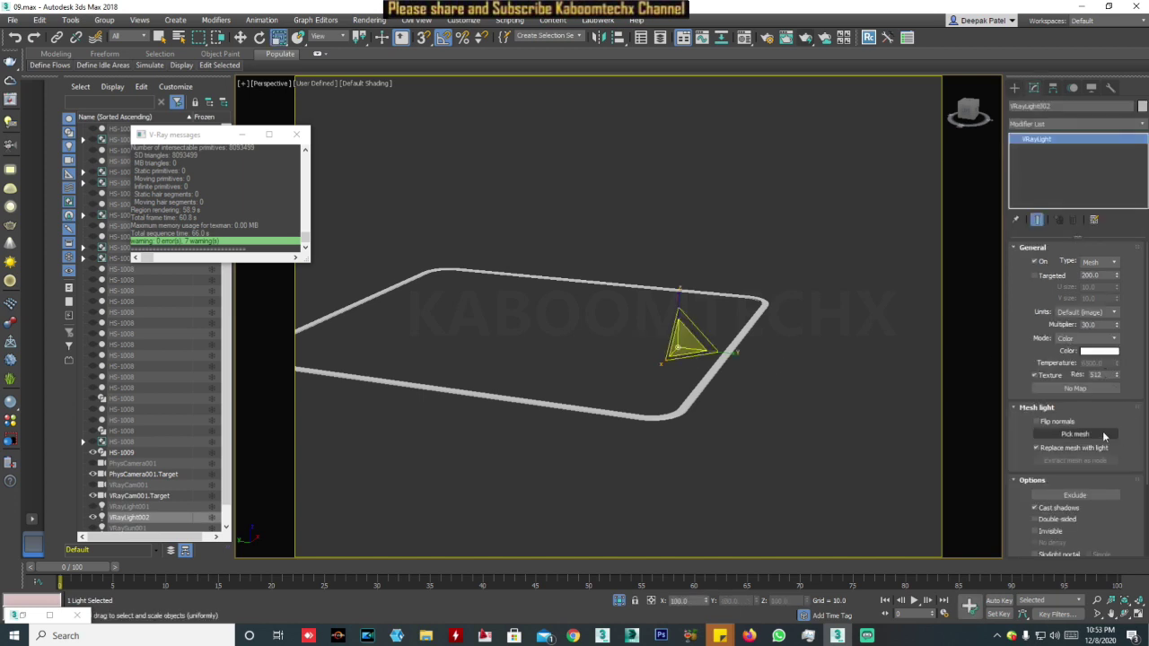
{"action": "left_click", "coordinate": [1078, 434]}
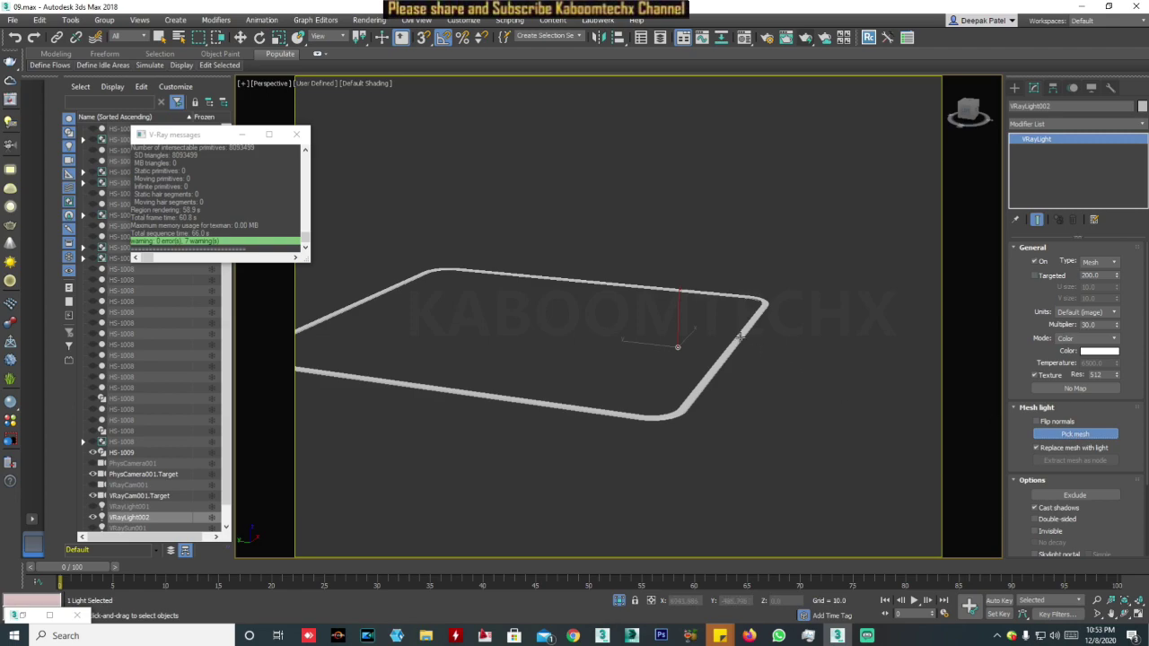
{"action": "left_click", "coordinate": [739, 337]}
{"action": "mouse_move", "coordinate": [739, 337]}
{"action": "middle_mouse_down", "text": "alt"}
{"action": "mouse_move", "coordinate": [873, 296]}
{"action": "mouse_move", "coordinate": [775, 351]}
{"action": "mouse_move", "coordinate": [790, 402]}
{"action": "mouse_move", "coordinate": [802, 314]}
{"action": "mouse_move", "coordinate": [1137, 392]}
{"action": "middle_mouse_up", "text": "alt"}
{"action": "key", "text": "alt+q"}
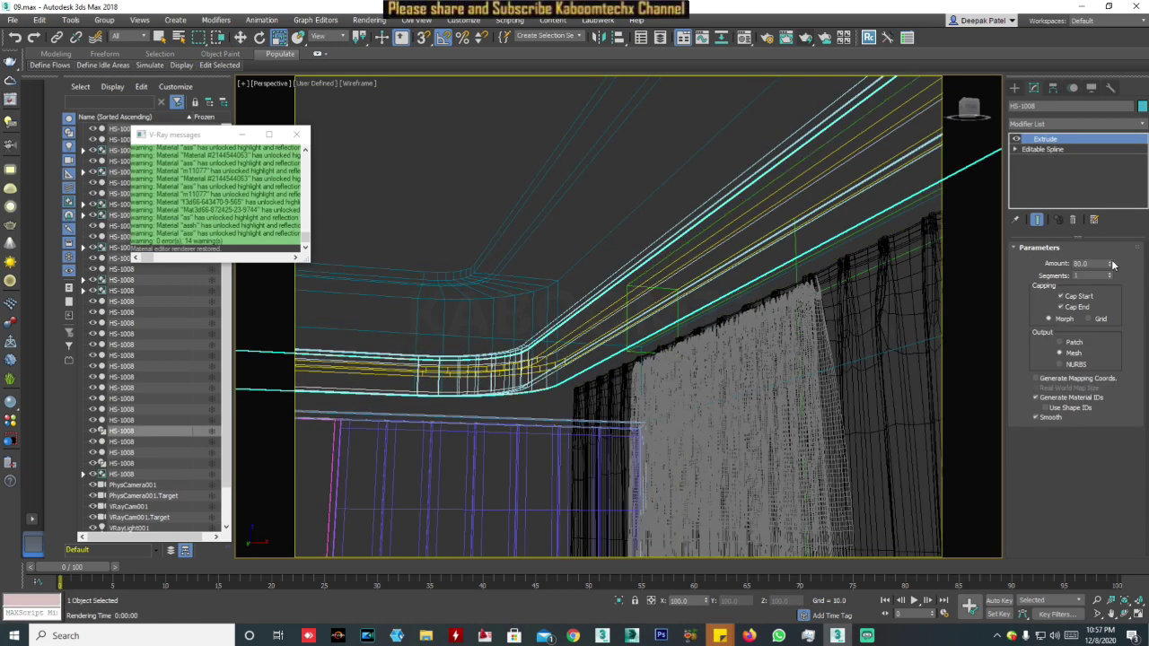
Step: Set the ceiling strip's Extrude amount to 26.5 and exit isolation to show the bedroom
{"action": "left_click_drag", "start_coordinate": [1109, 265], "coordinate": [1117, 327]}
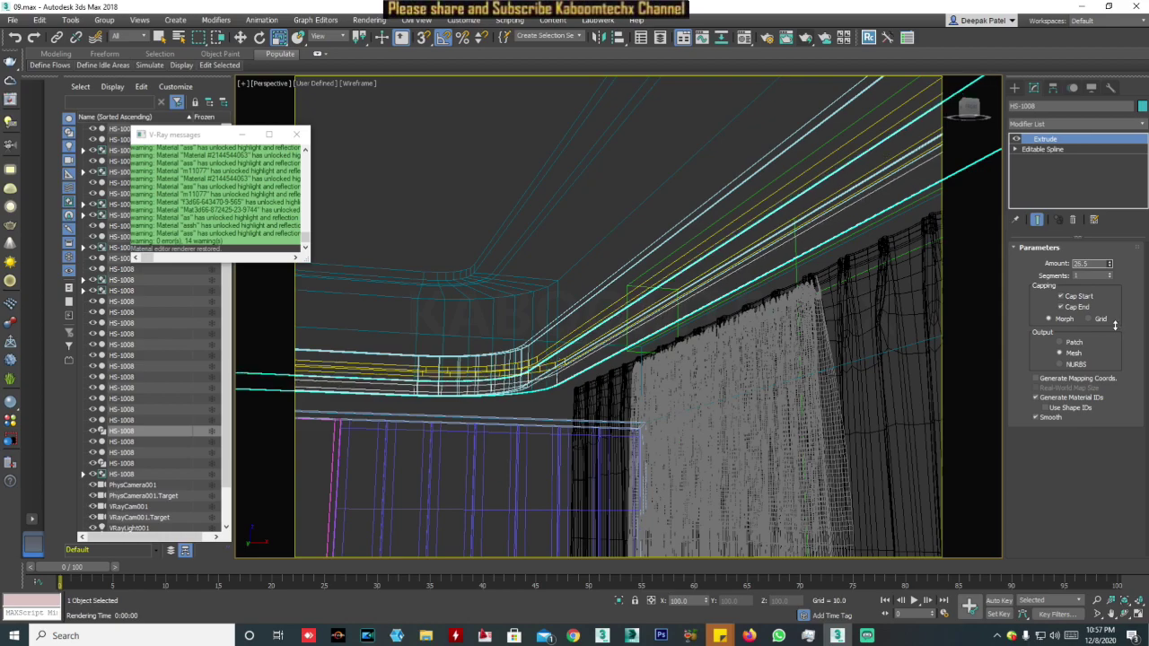
{"action": "mouse_move", "coordinate": [646, 303]}
{"action": "middle_mouse_down"}
{"action": "mouse_move", "coordinate": [668, 311]}
{"action": "mouse_move", "coordinate": [674, 297]}
{"action": "middle_mouse_up"}
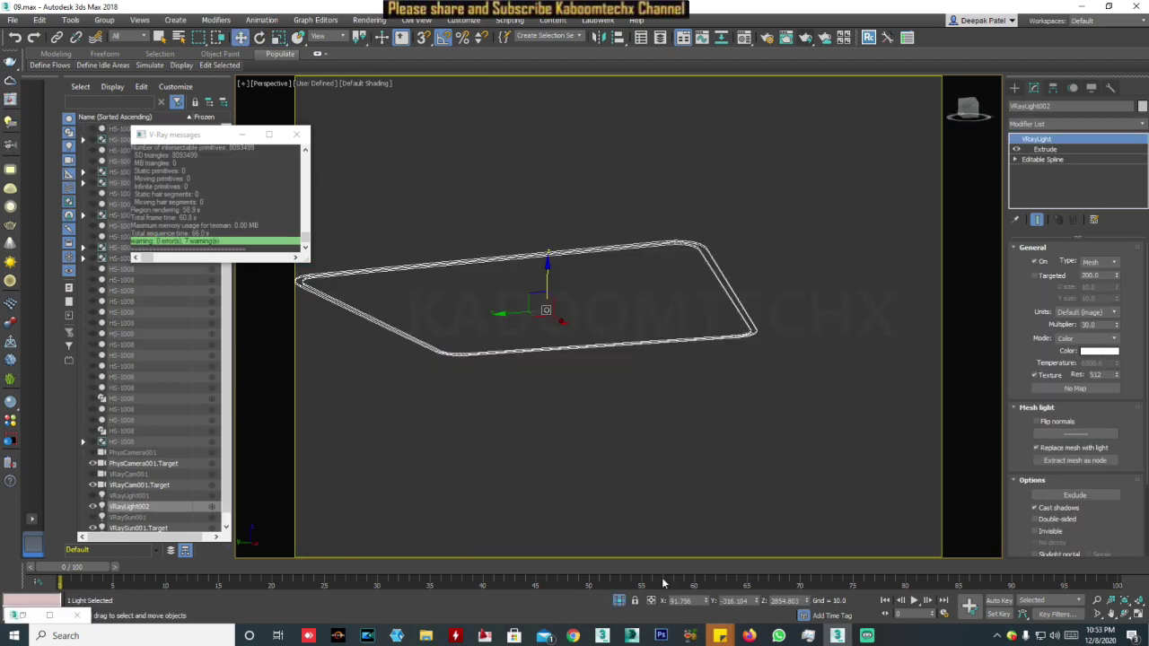
{"action": "left_click", "coordinate": [620, 600]}
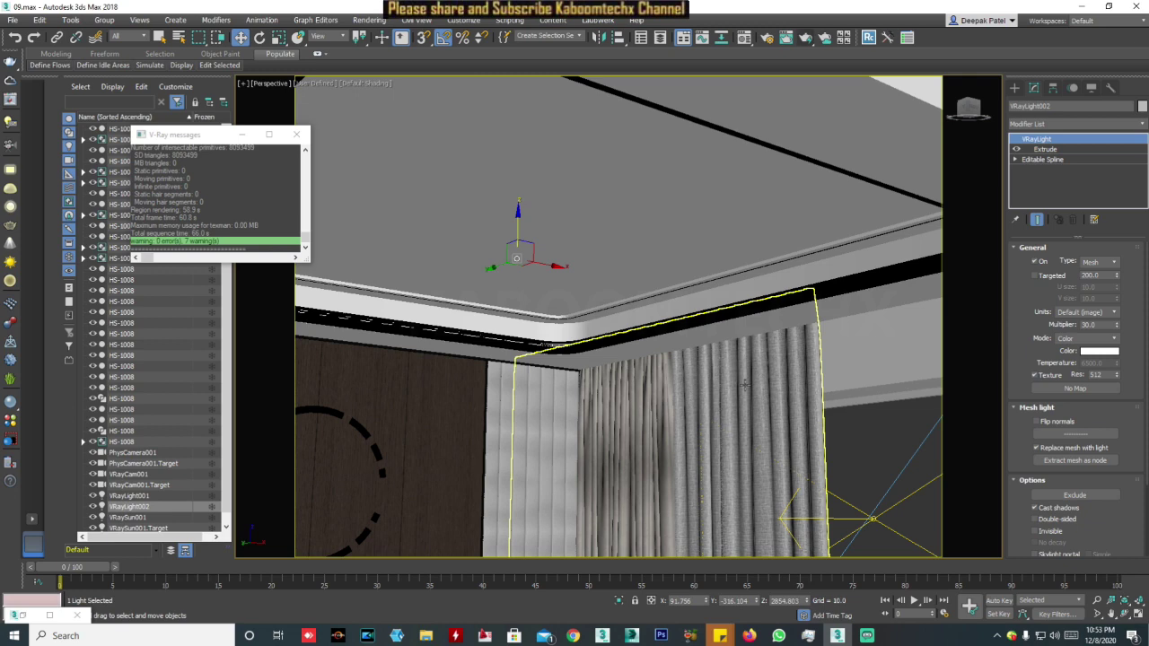
Step: Look through VRayCam001 and start an interactive V-Ray render of the bedroom
{"action": "key", "text": "c"}
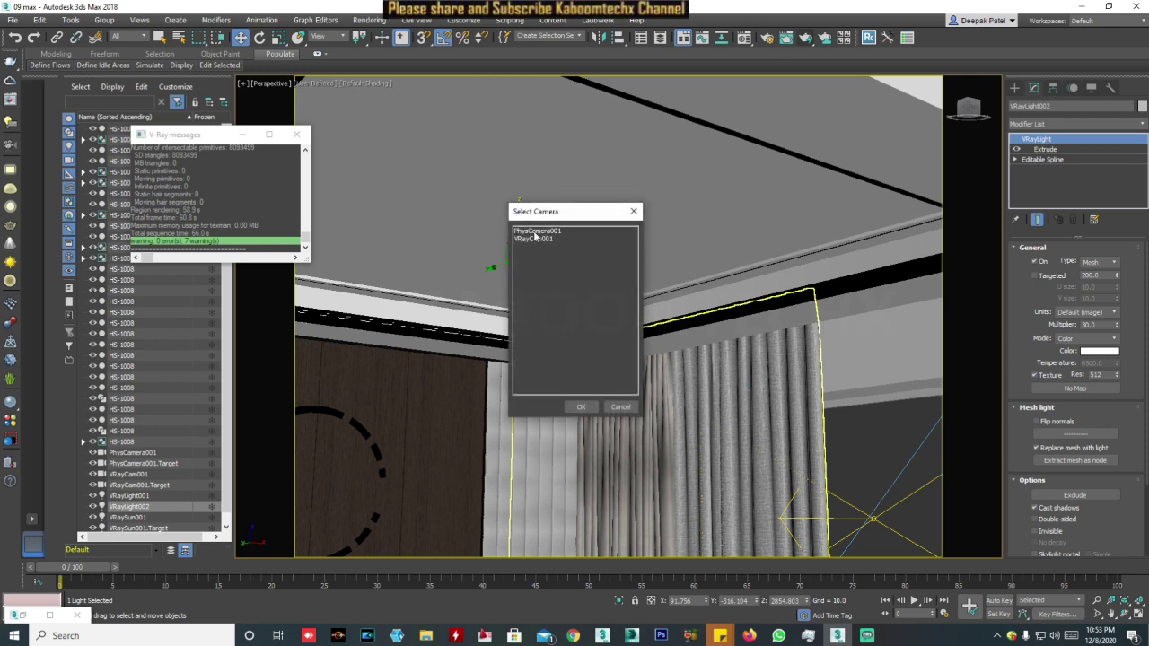
{"action": "double_click", "coordinate": [536, 240]}
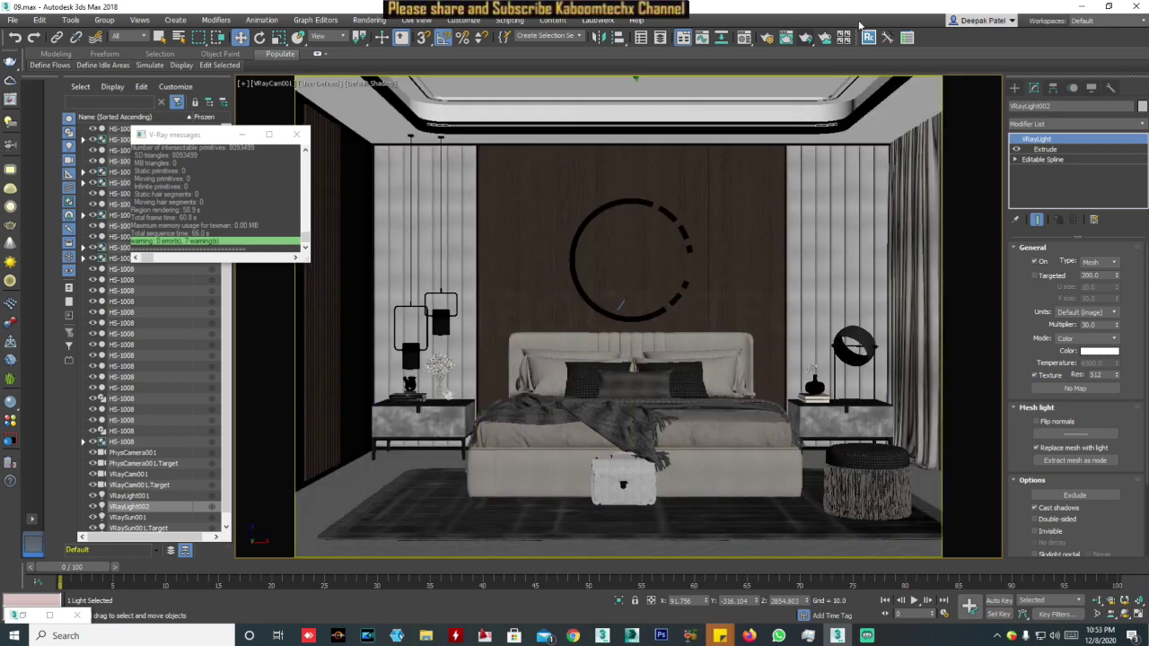
{"action": "left_click", "coordinate": [807, 38]}
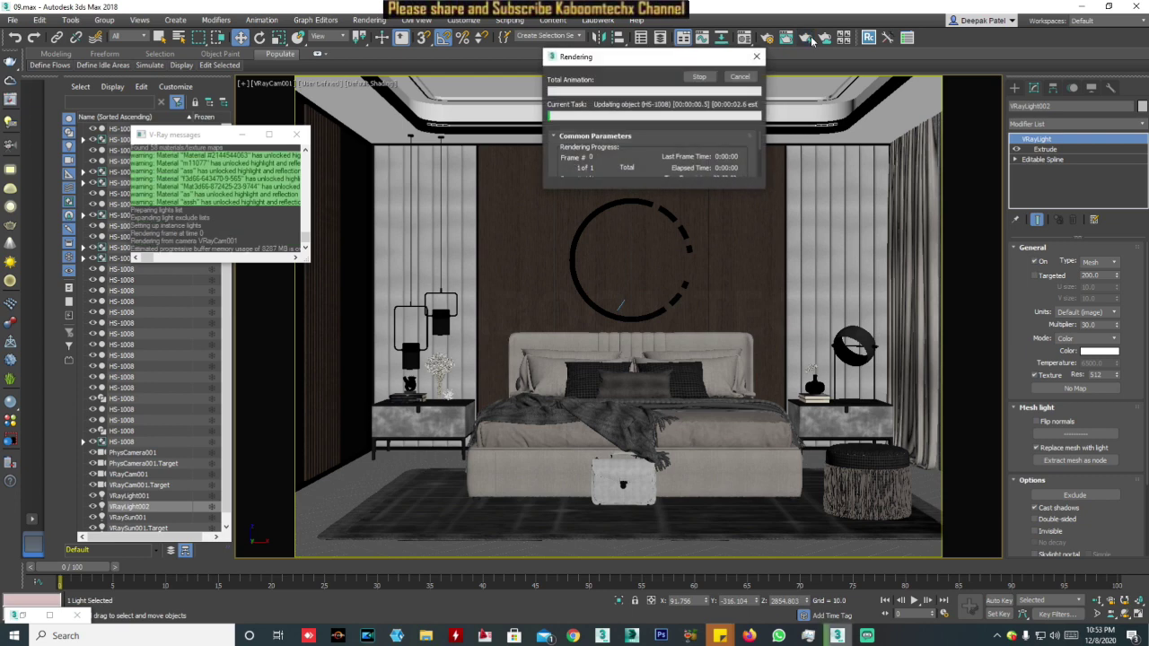
{"action": "type", "text": "10"}
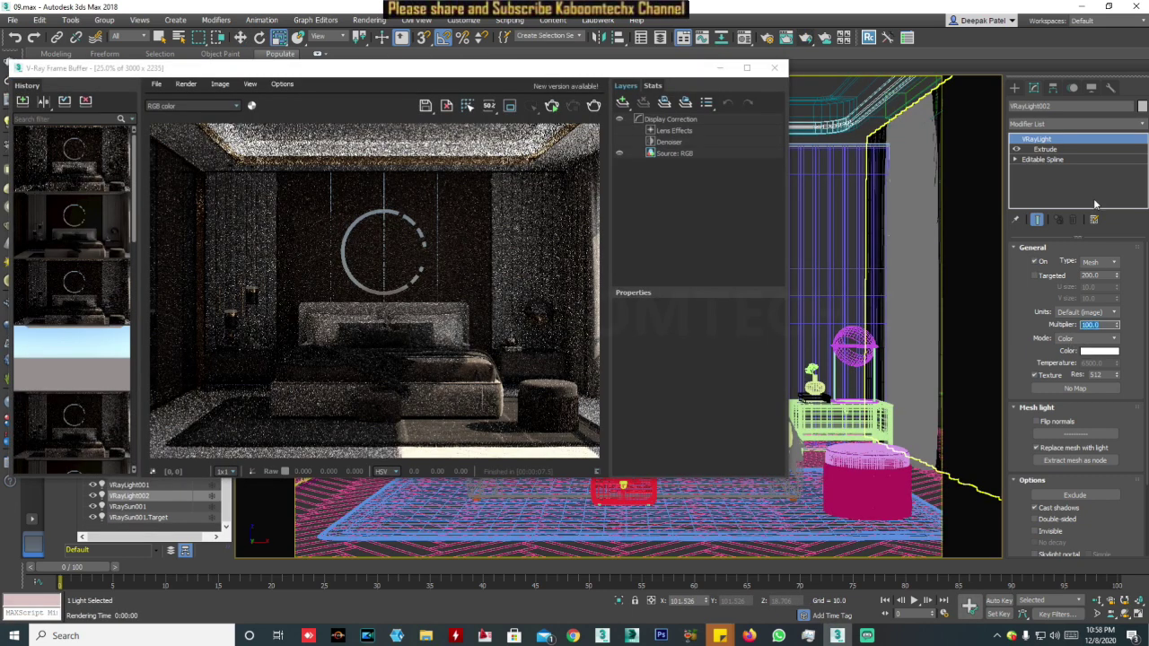
{"action": "left_click_drag", "start_coordinate": [561, 75], "coordinate": [638, 175]}
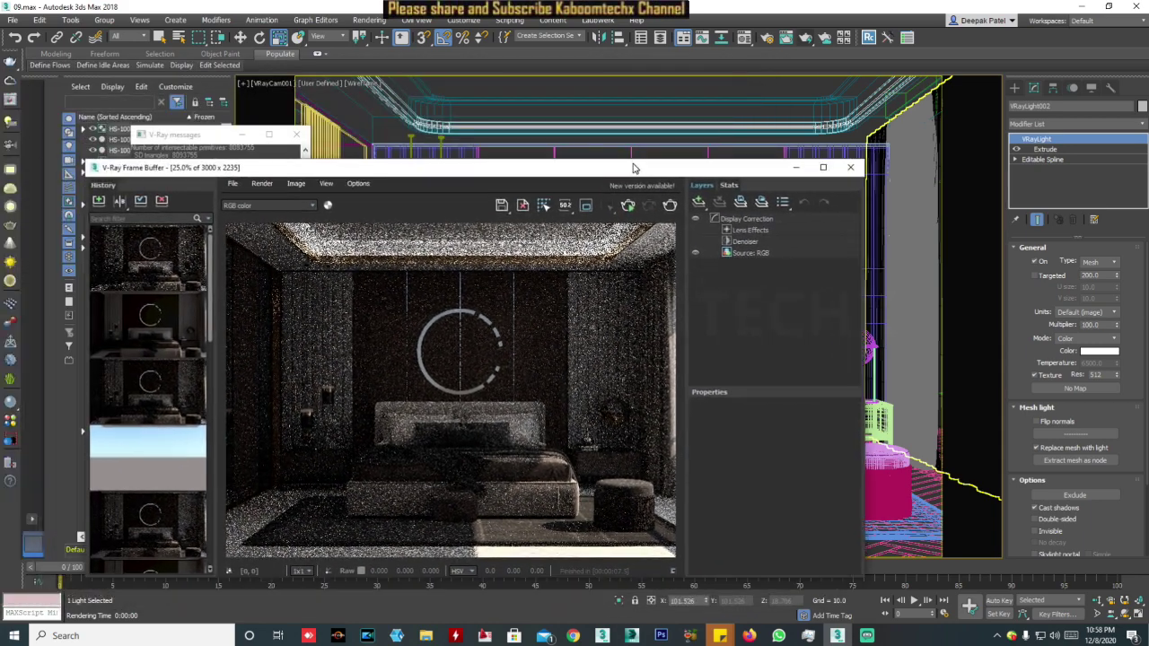
{"action": "left_click", "coordinate": [630, 206]}
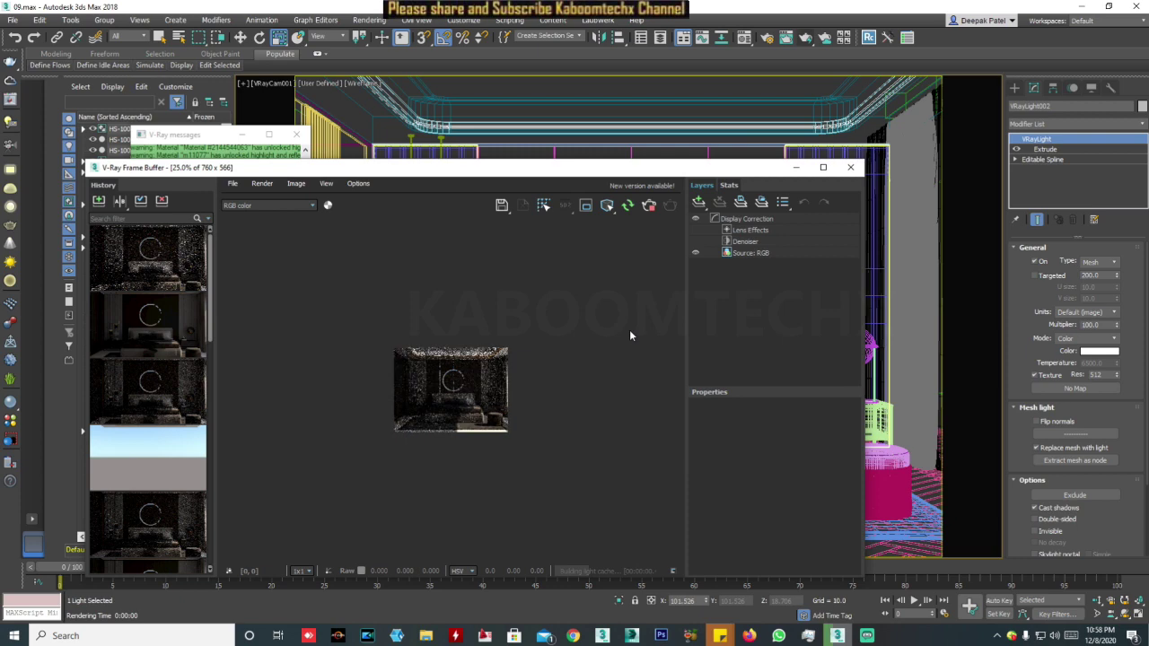
{"action": "scroll", "coordinate": [629, 329], "scroll_direction": "up", "scroll_amount": 5}
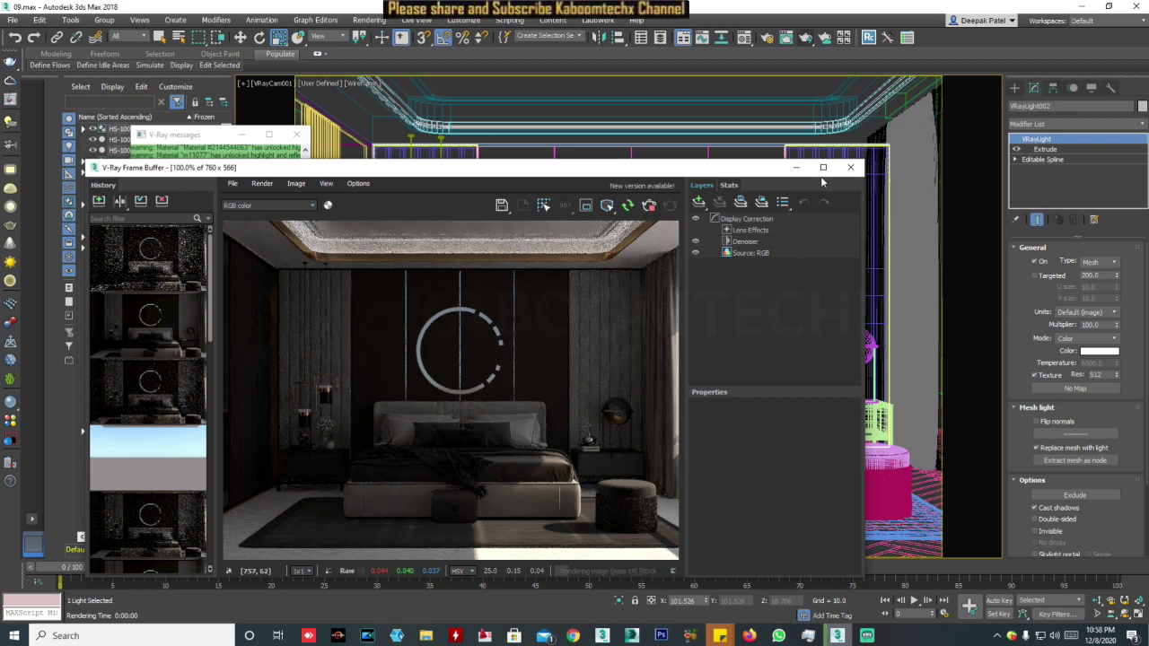
{"action": "left_click", "coordinate": [628, 206]}
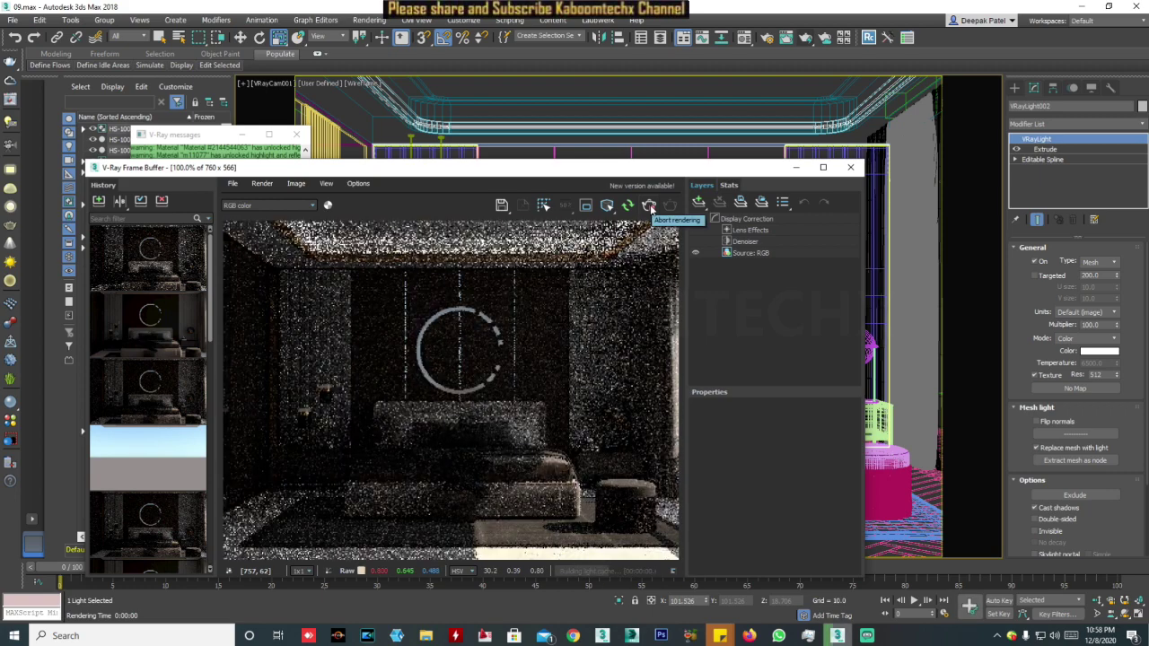
{"action": "left_click", "coordinate": [1098, 324]}
{"action": "type", "text": "200"}
Step: Set VRayLight002's multiplier to 200 and tint its colour warm orange
{"action": "double_click", "coordinate": [1089, 324]}
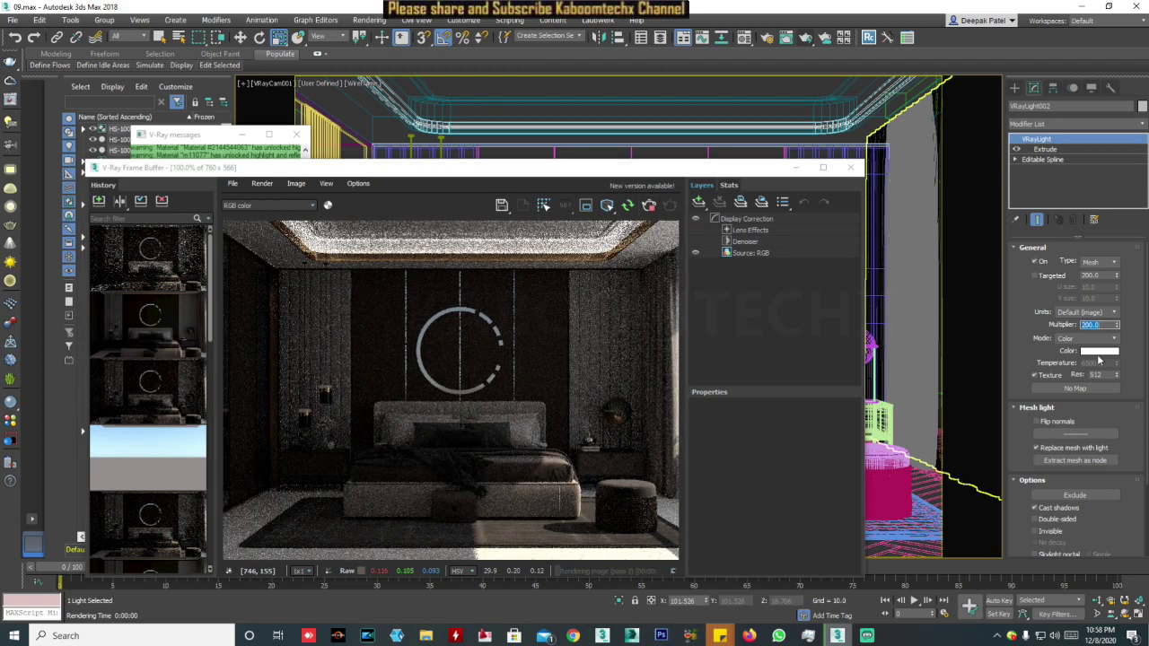
{"action": "left_click", "coordinate": [1100, 351]}
{"action": "left_click_drag", "start_coordinate": [428, 114], "coordinate": [391, 123]}
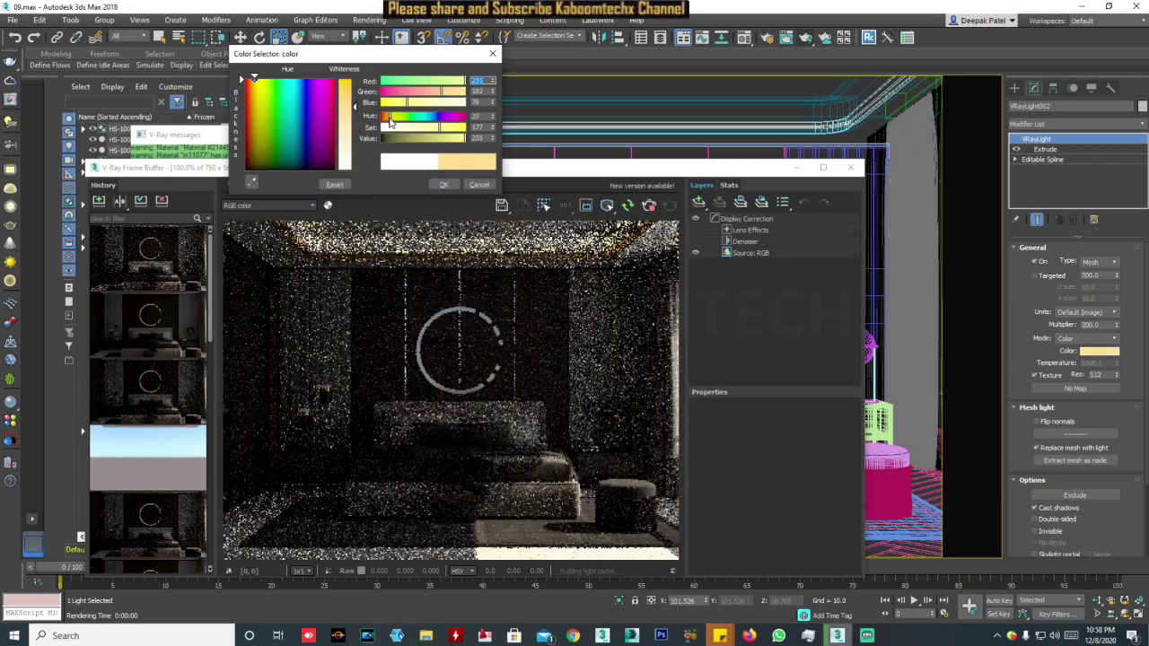
{"action": "left_click_drag", "start_coordinate": [390, 123], "coordinate": [385, 119]}
{"action": "left_click", "coordinate": [443, 184]}
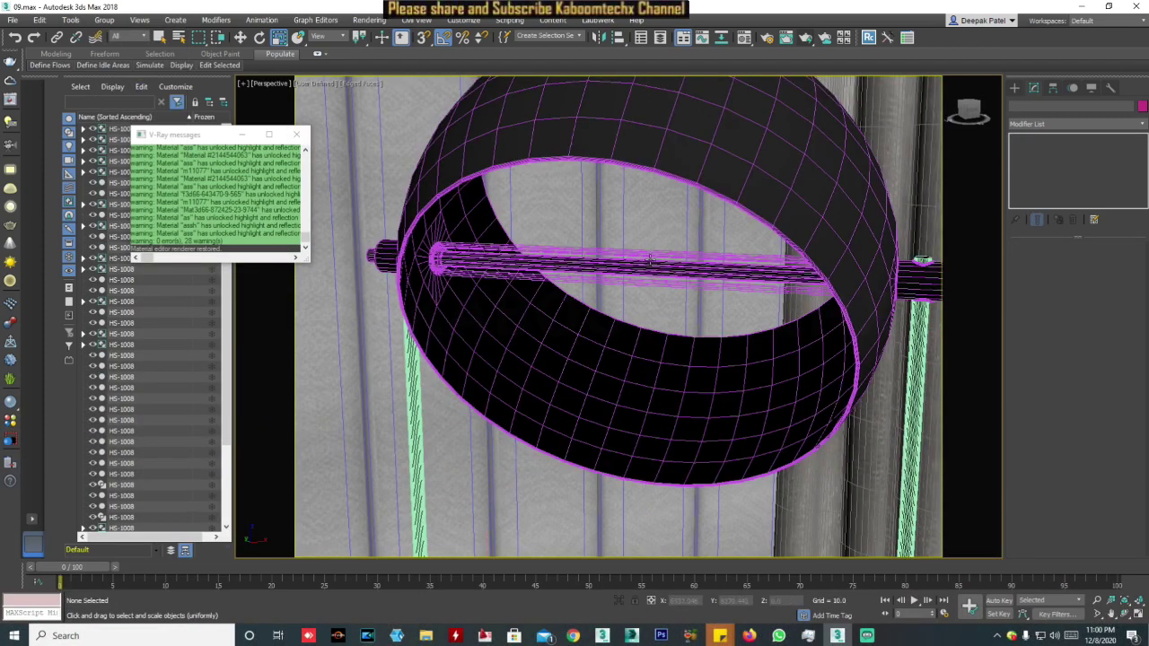
Step: Eyedrop the ring's material and set sub-material f-7061's VRayLightMtl m11076 colour intensity to 100
{"action": "left_click", "coordinate": [649, 258]}
{"action": "left_click", "coordinate": [104, 19]}
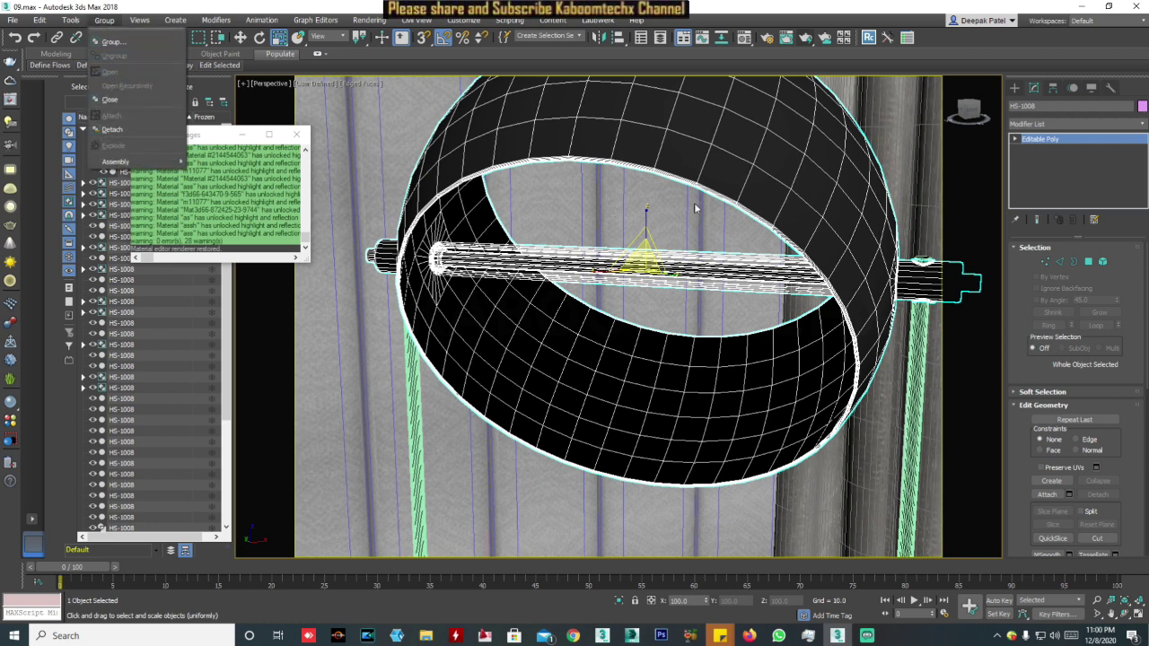
{"action": "left_click", "coordinate": [742, 272]}
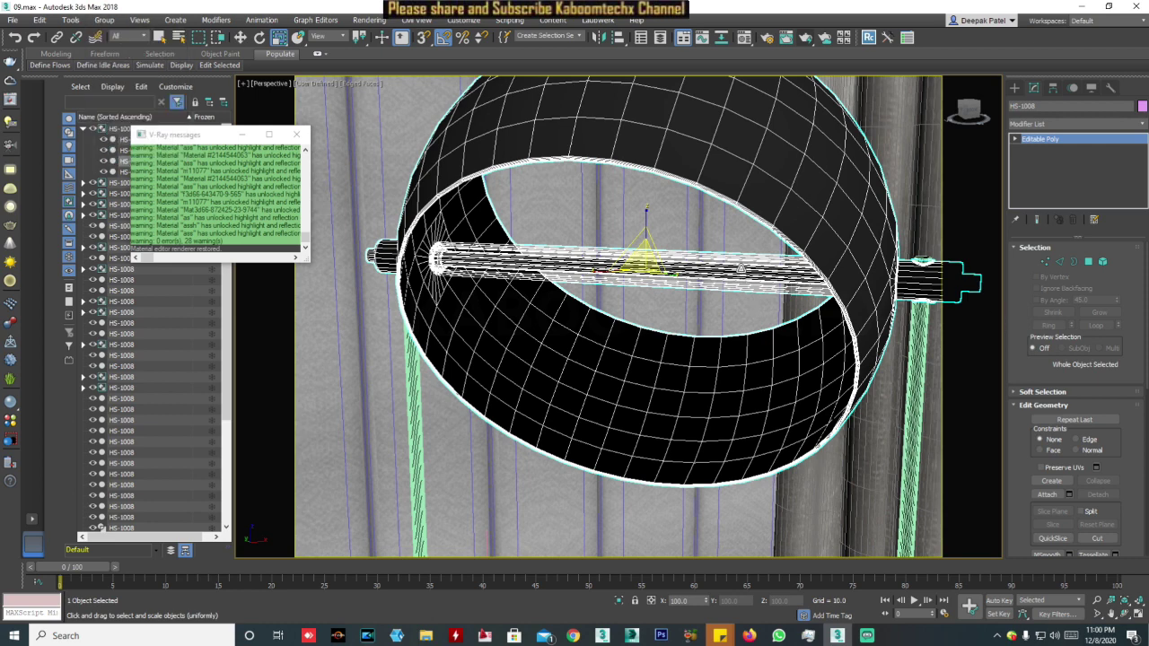
{"action": "left_click", "coordinate": [744, 38]}
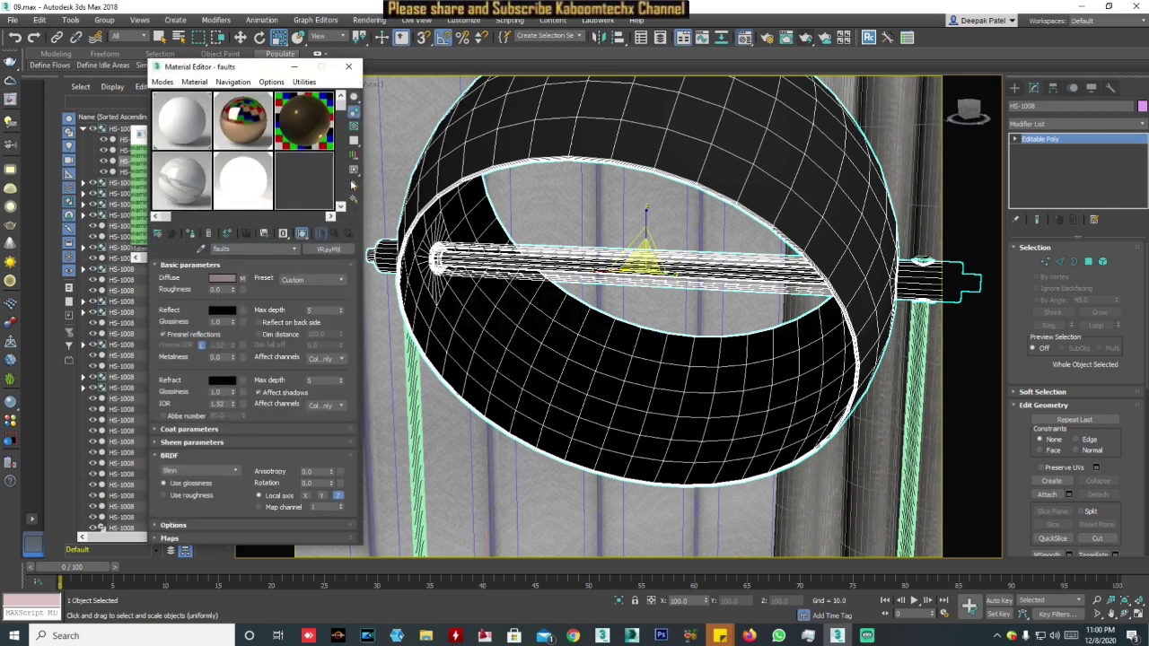
{"action": "left_click", "coordinate": [313, 195]}
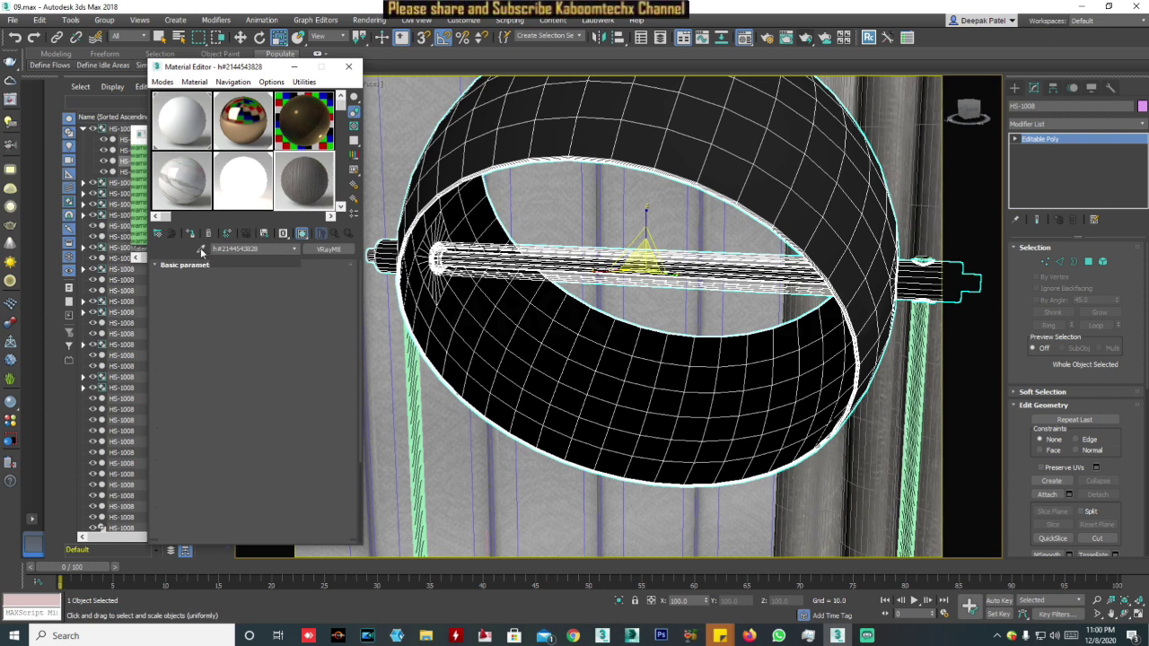
{"action": "left_click", "coordinate": [201, 251]}
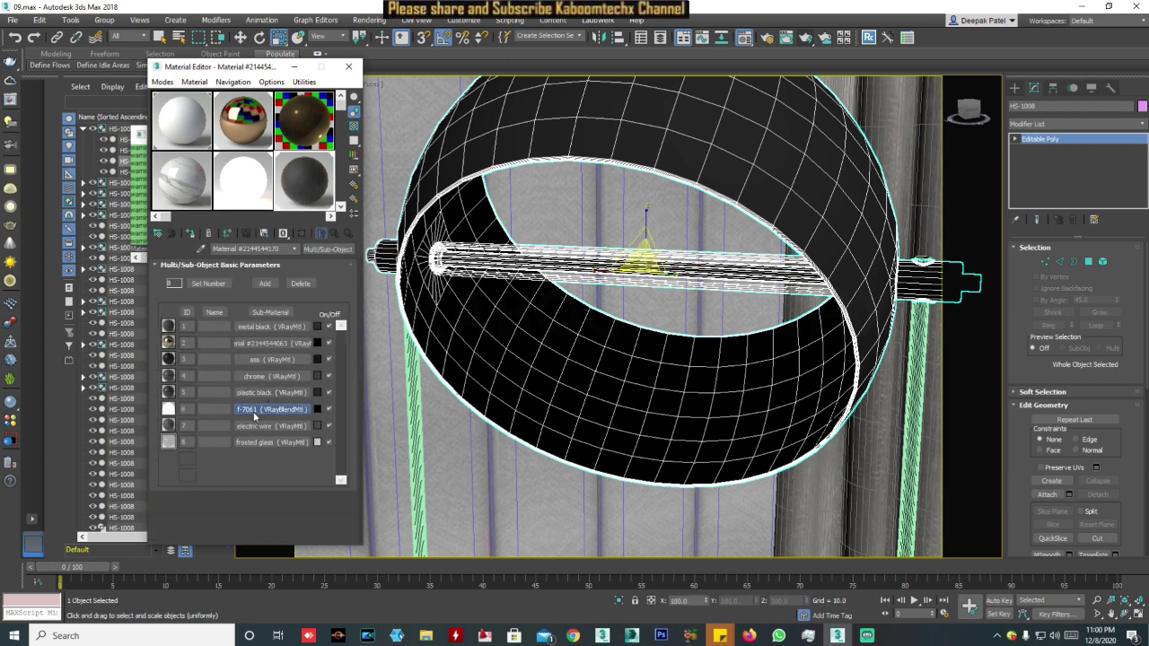
{"action": "left_click", "coordinate": [254, 411]}
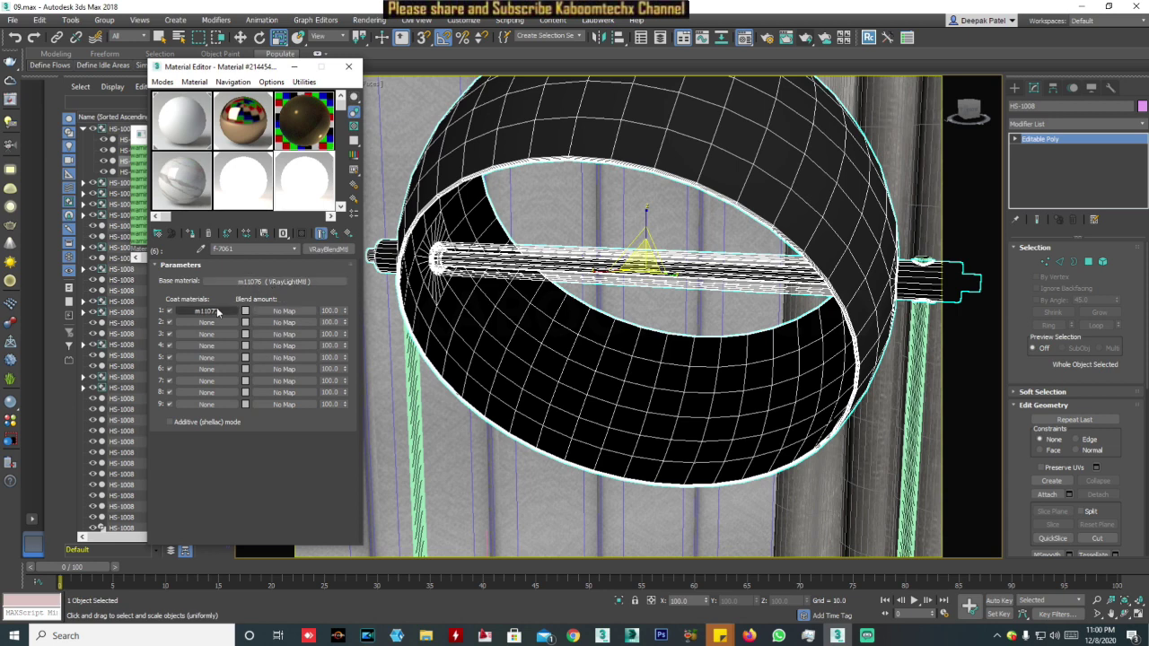
{"action": "left_click", "coordinate": [222, 282]}
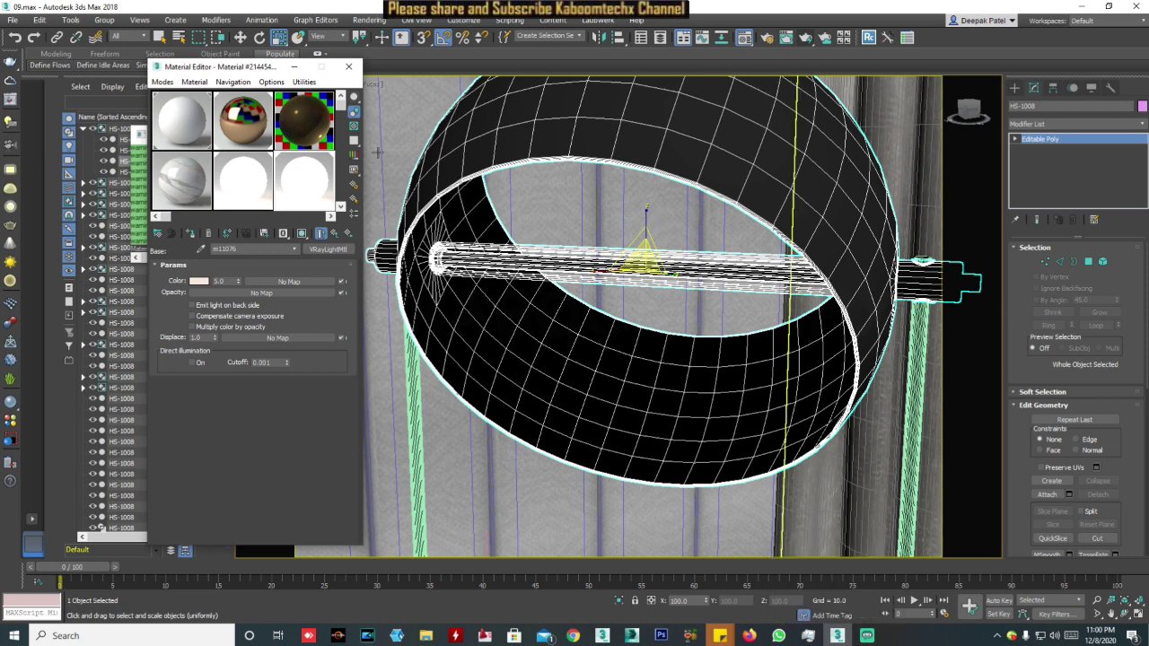
{"action": "double_click", "coordinate": [217, 281]}
{"action": "type", "text": "100"}
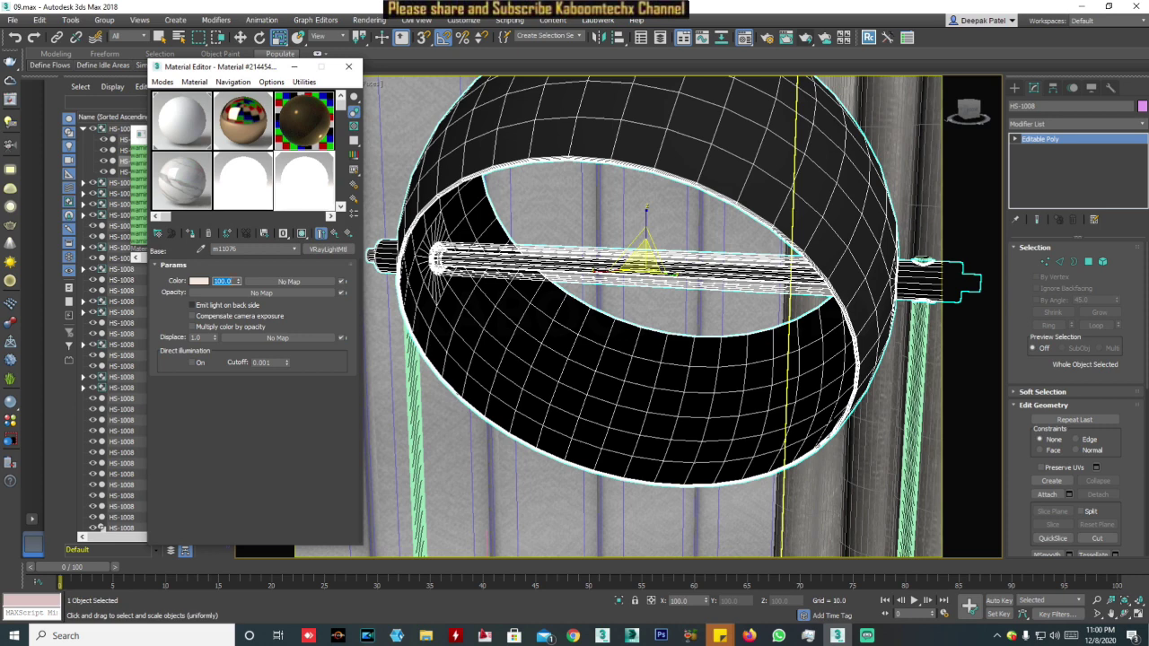
{"action": "left_click", "coordinate": [349, 66]}
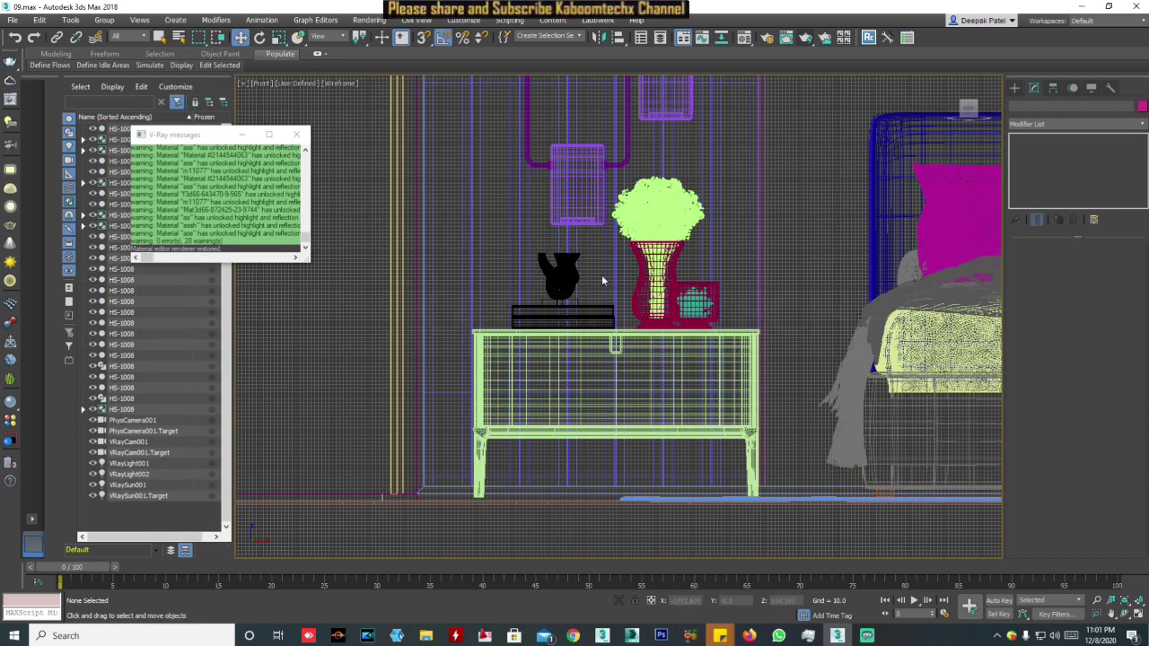
{"action": "left_click", "coordinate": [451, 290]}
Step: Create a VRayIES light above the nightstand lamp with its target turned off
{"action": "left_click", "coordinate": [1015, 88]}
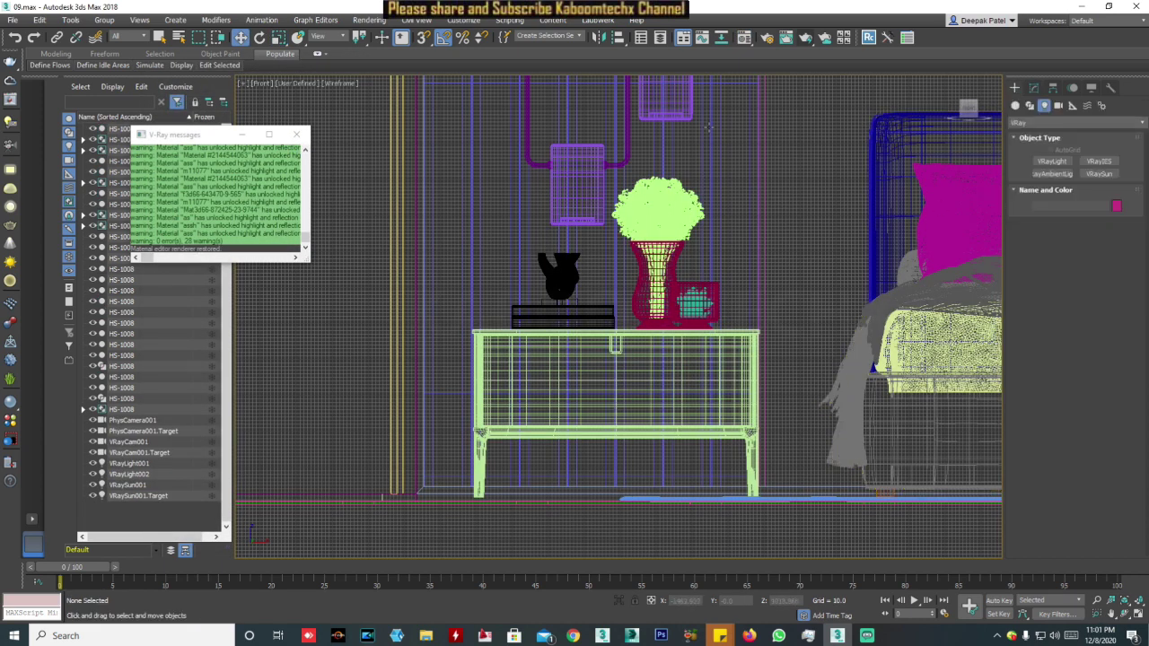
{"action": "left_click", "coordinate": [1099, 160]}
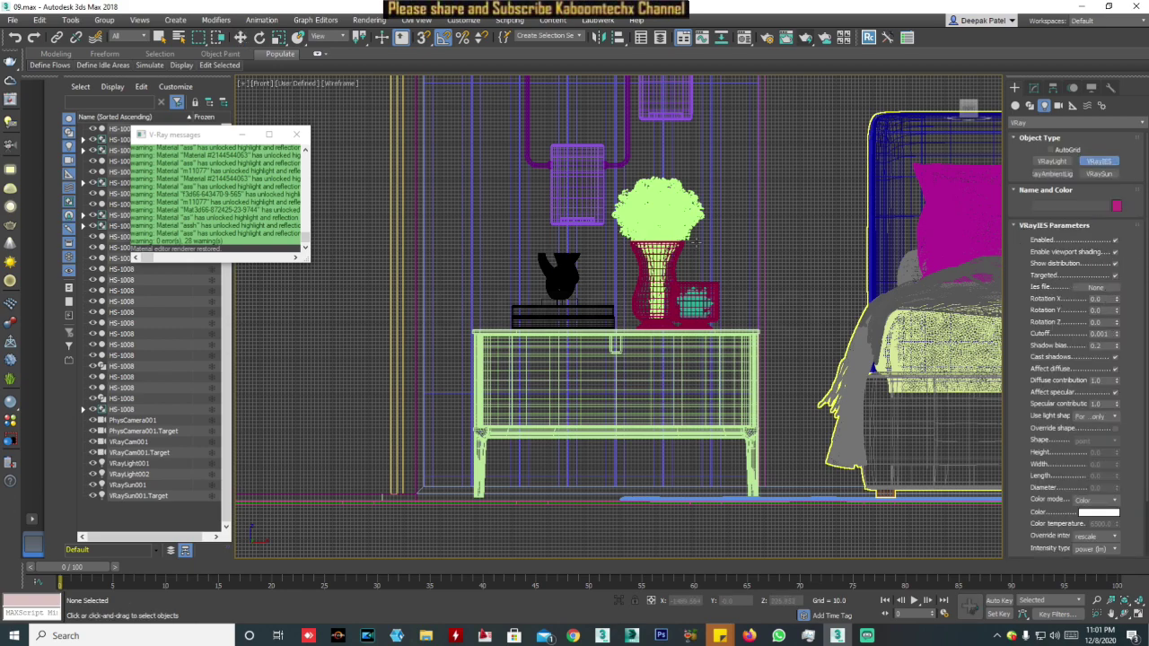
{"action": "middle_click_drag", "start_coordinate": [671, 93], "coordinate": [637, 179]}
{"action": "left_click_drag", "start_coordinate": [632, 205], "coordinate": [631, 528]}
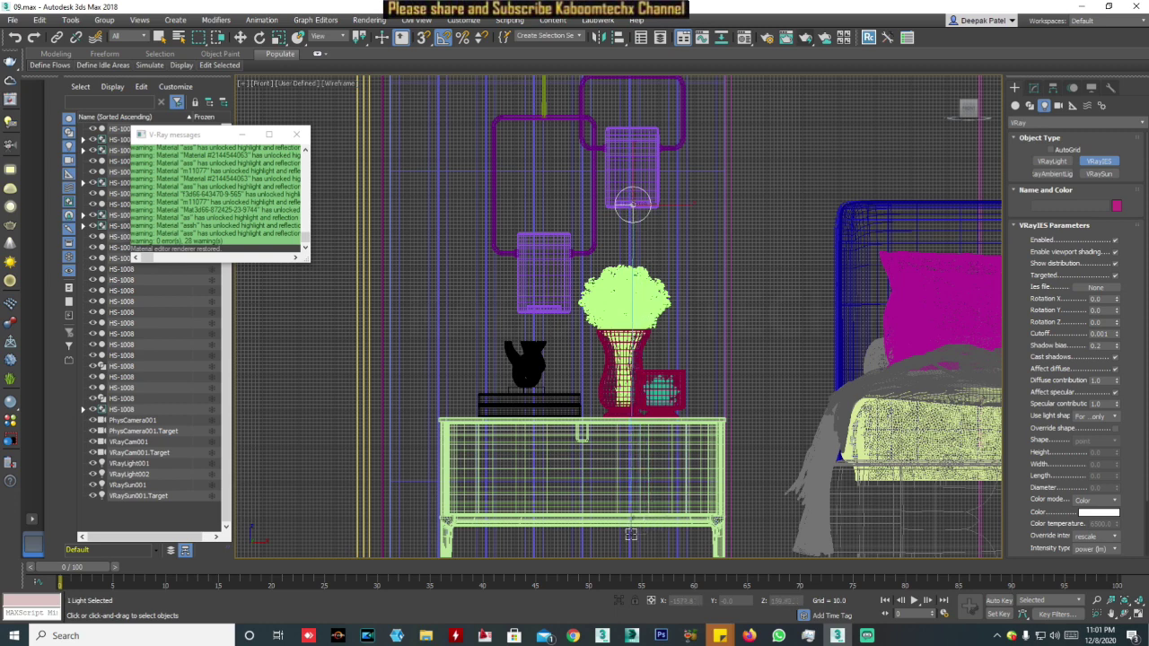
{"action": "left_click_drag", "start_coordinate": [631, 528], "coordinate": [631, 535]}
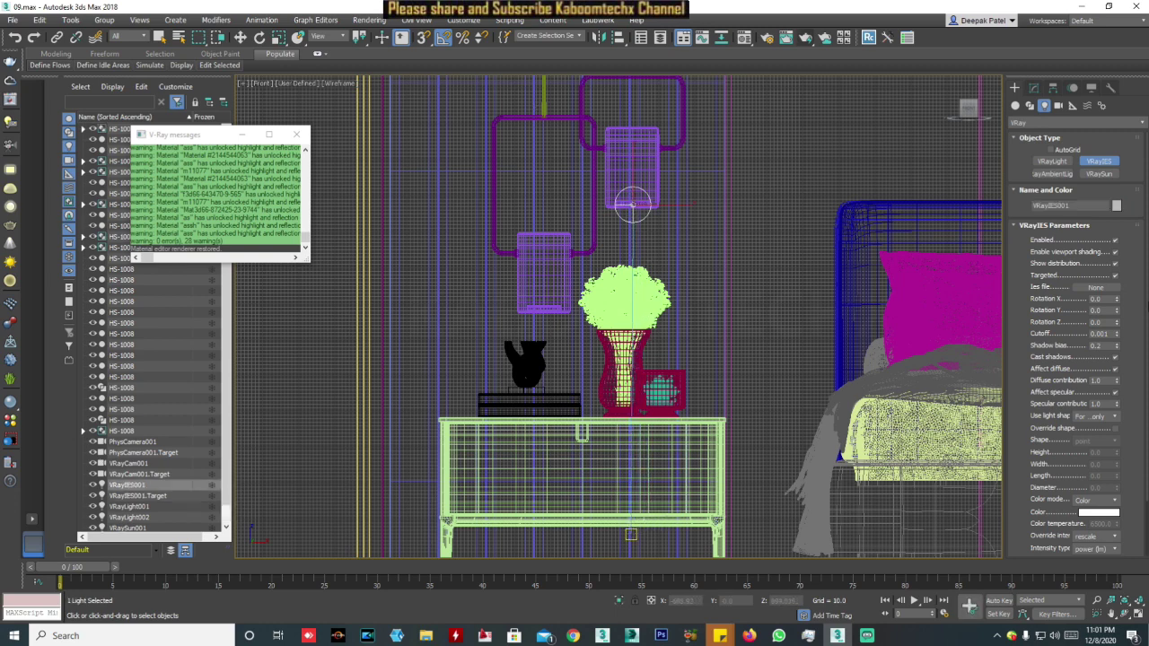
{"action": "left_click", "coordinate": [1116, 275]}
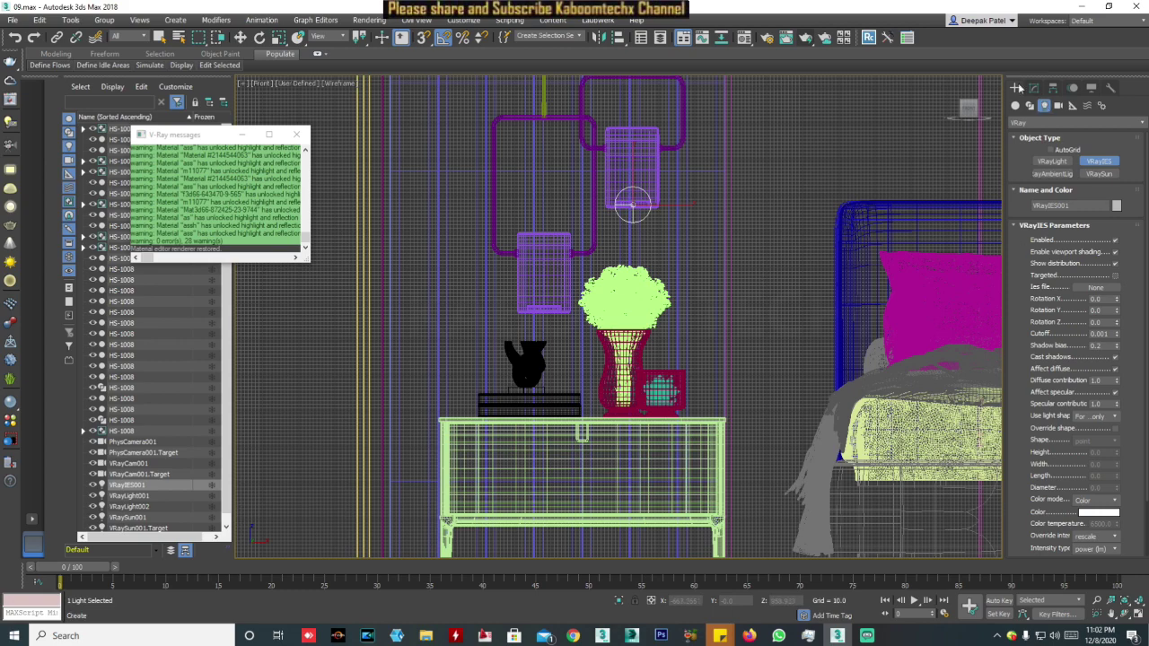
Step: Lower the IES light into the pendant lamp shade in the Front view
{"action": "scroll", "coordinate": [632, 233], "scroll_direction": "up", "scroll_amount": 3}
{"action": "left_click", "coordinate": [240, 37]}
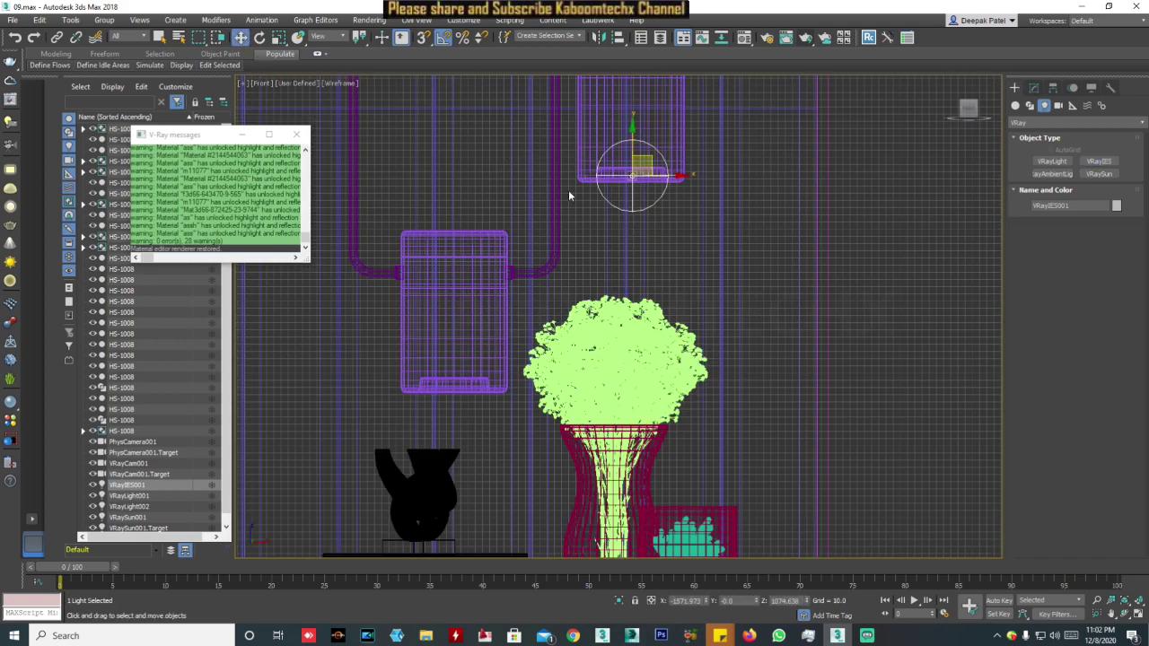
{"action": "scroll", "coordinate": [584, 197], "scroll_direction": "up", "scroll_amount": 3}
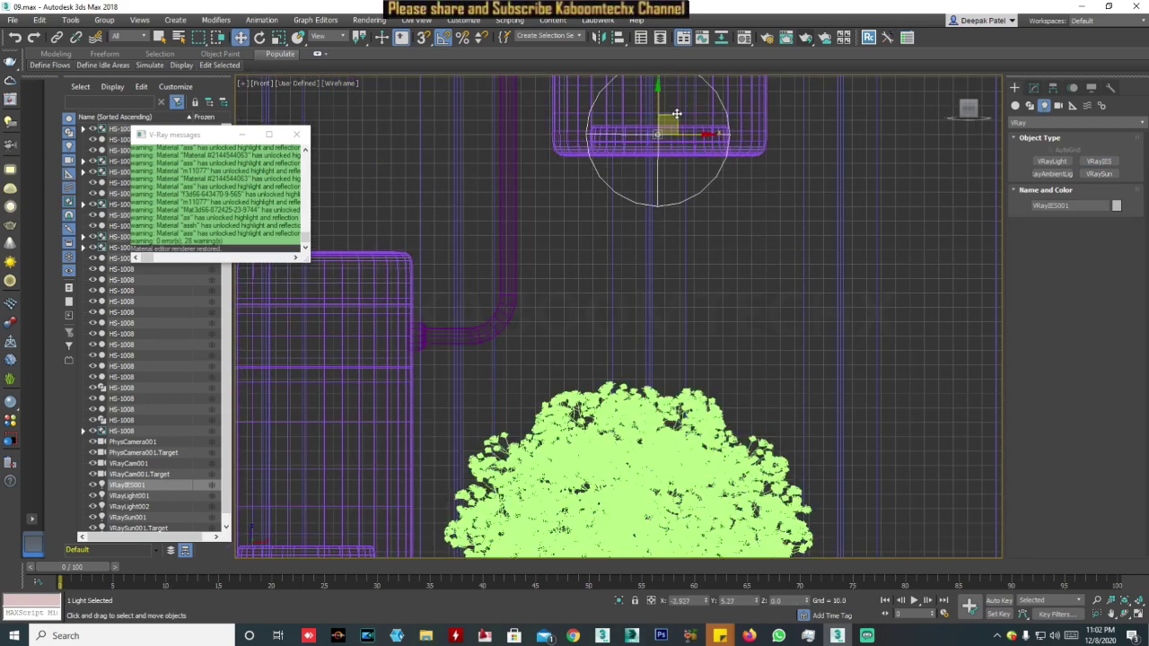
{"action": "scroll", "coordinate": [675, 133], "scroll_direction": "down", "scroll_amount": 2}
{"action": "key", "text": "p"}
{"action": "middle_click_drag", "start_coordinate": [674, 108], "coordinate": [588, 218], "text": "alt"}
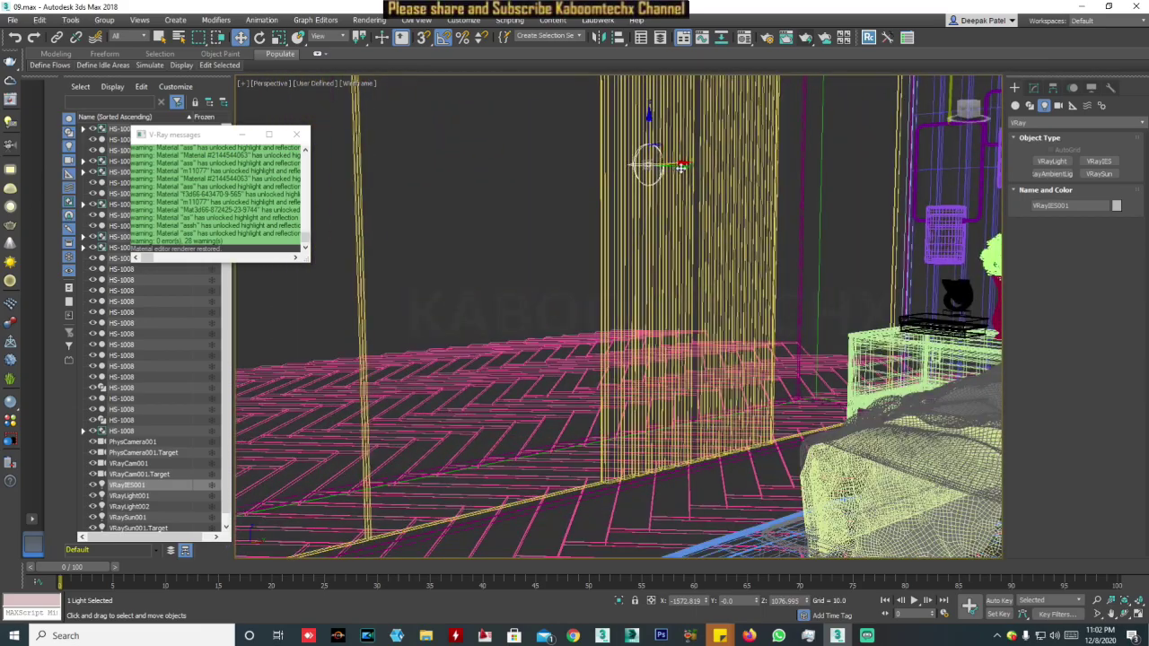
{"action": "key", "text": "z"}
{"action": "key", "text": "t"}
{"action": "left_click", "coordinate": [616, 359]}
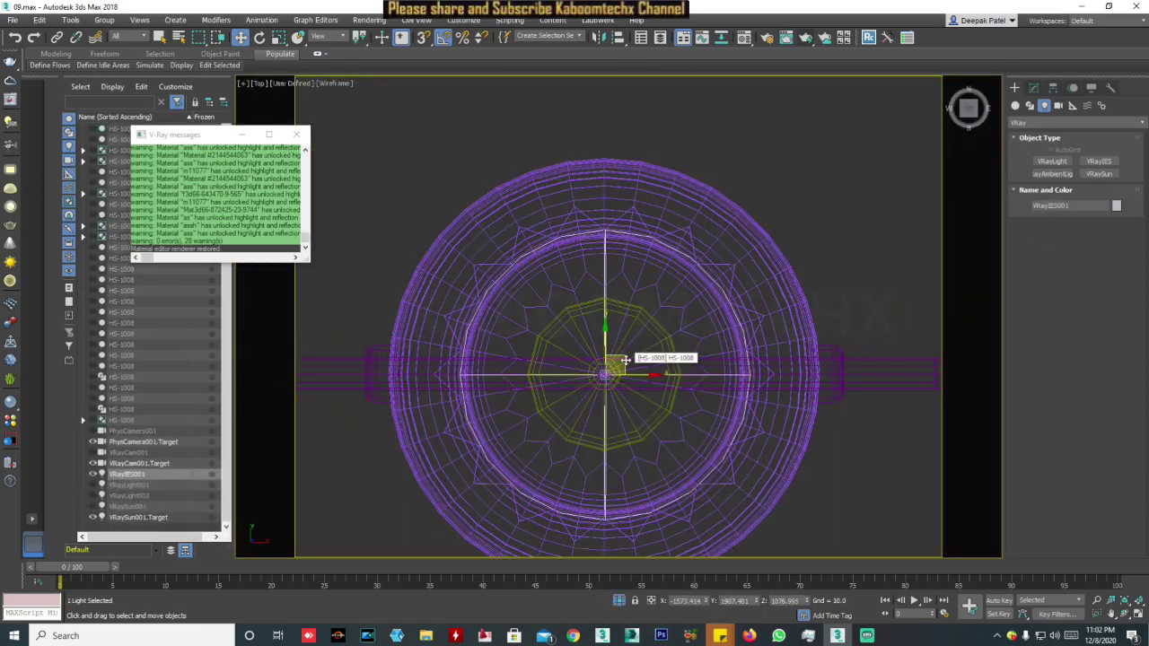
{"action": "key", "text": "f"}
{"action": "key", "text": "z"}
{"action": "left_click_drag", "start_coordinate": [610, 175], "coordinate": [618, 186]}
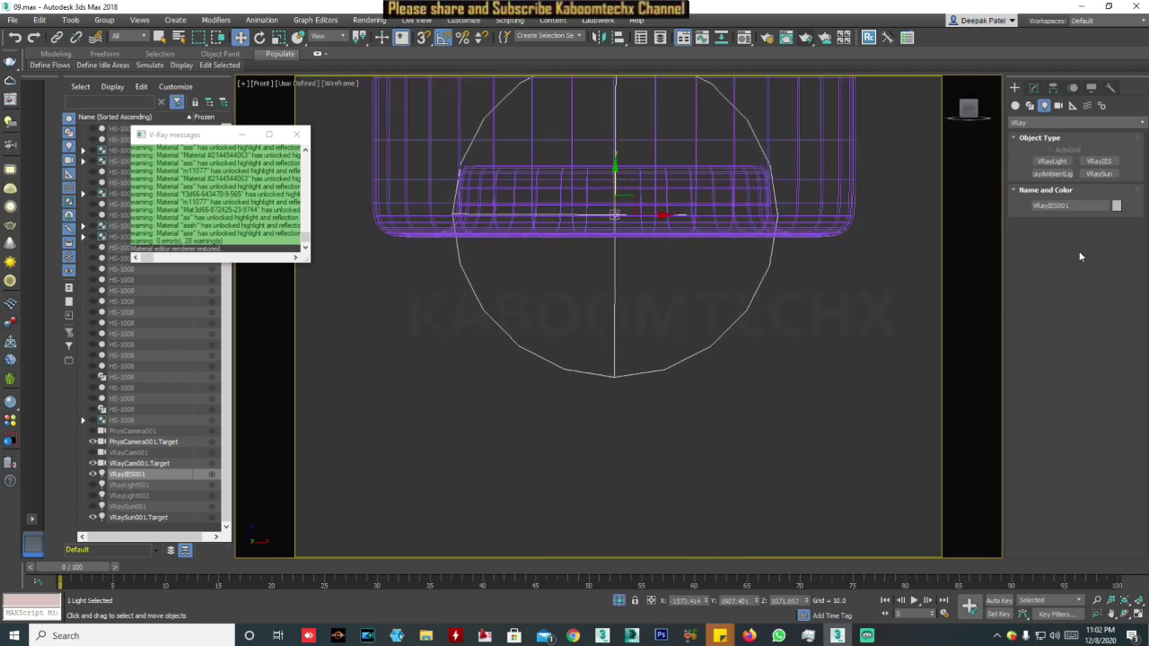
{"action": "left_click", "coordinate": [1033, 87]}
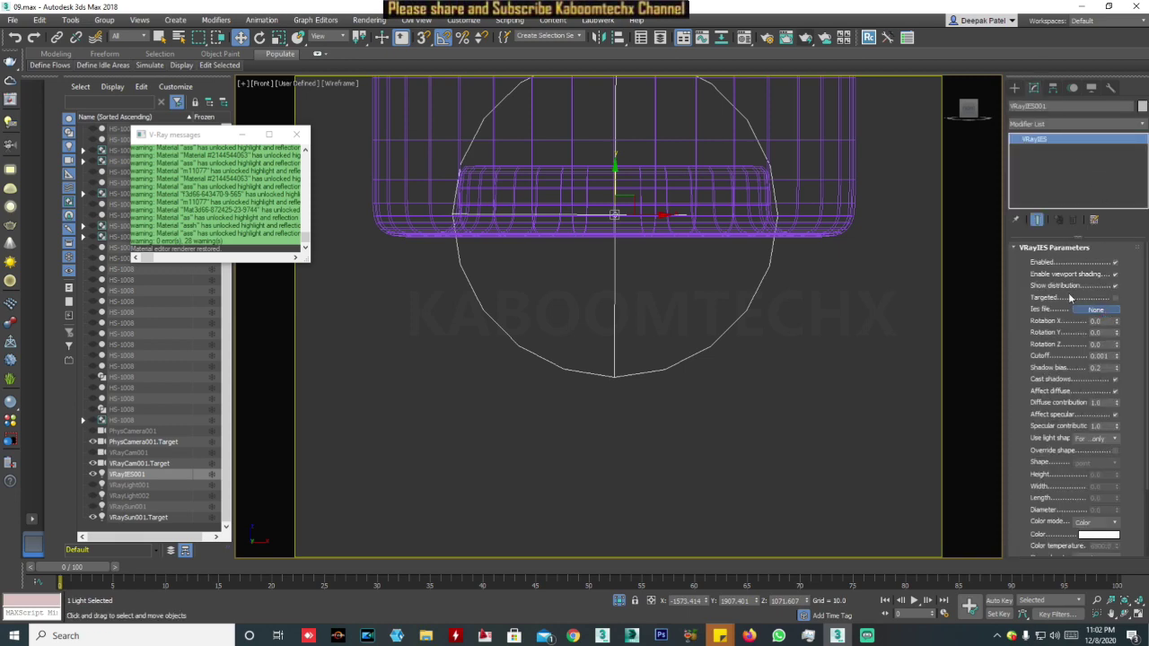
{"action": "left_click", "coordinate": [1095, 309]}
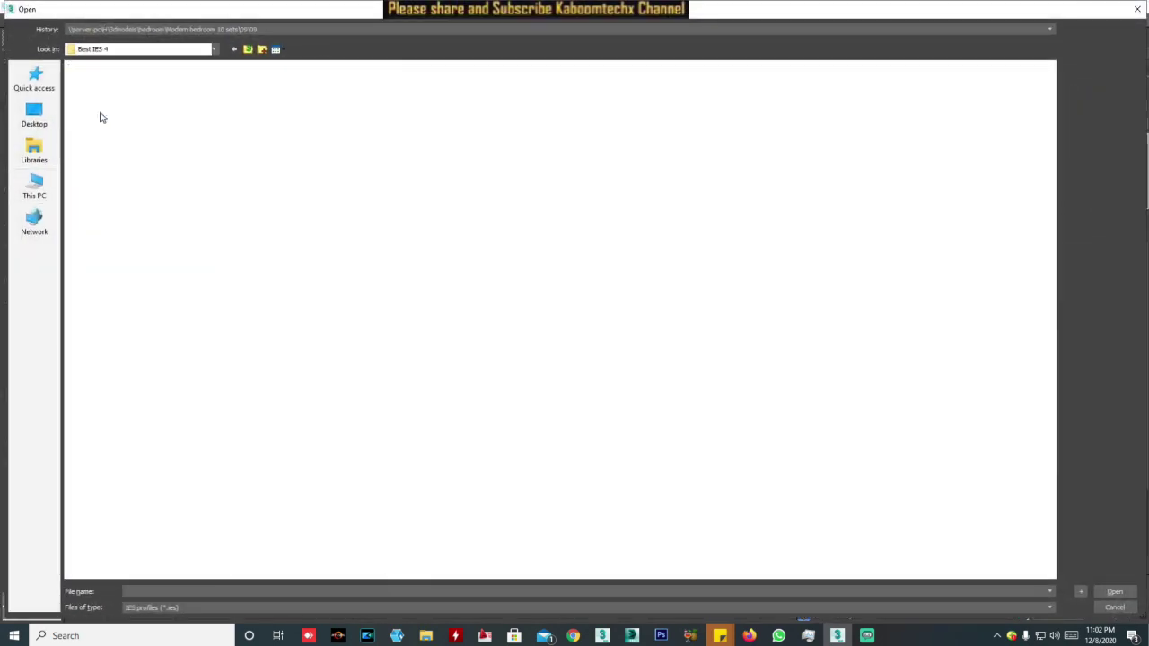
Step: Load the 14.IES profile from the Best IES 3 folder into VRayIES001
{"action": "double_click", "coordinate": [94, 114]}
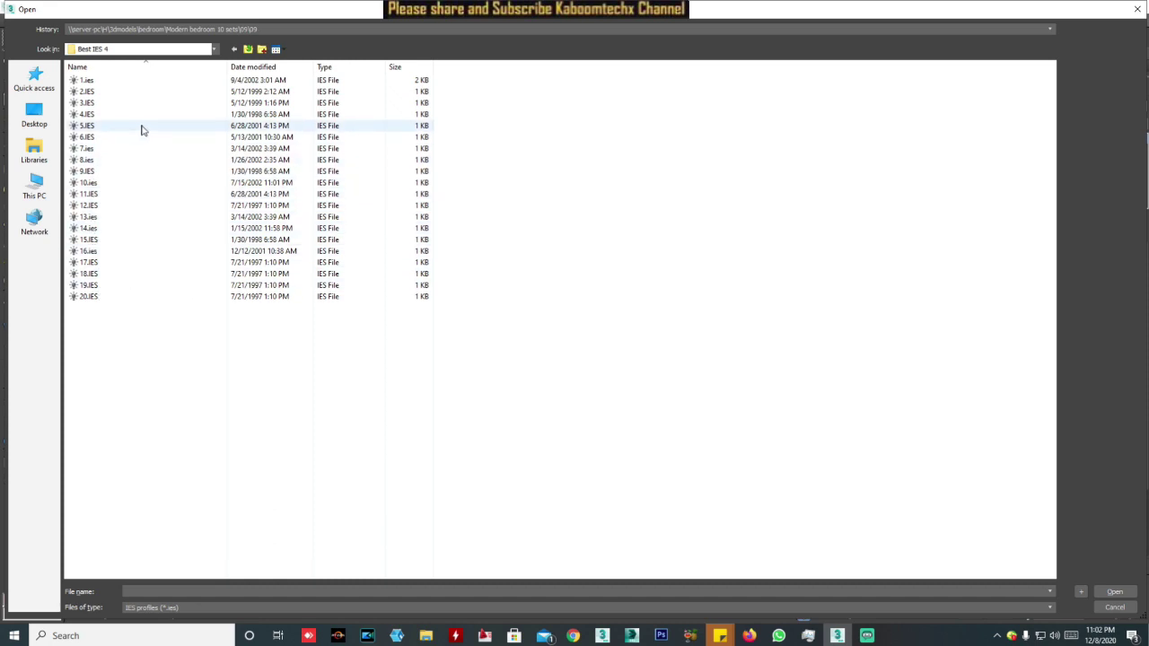
{"action": "left_click", "coordinate": [248, 49]}
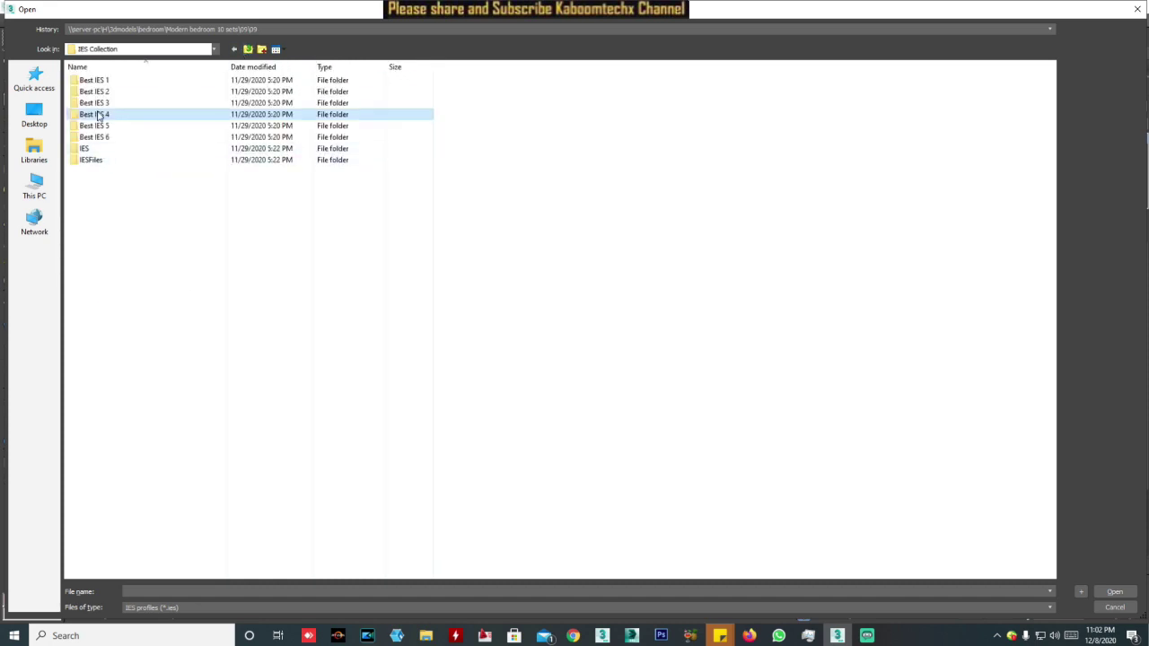
{"action": "double_click", "coordinate": [85, 102]}
{"action": "left_click", "coordinate": [543, 106]}
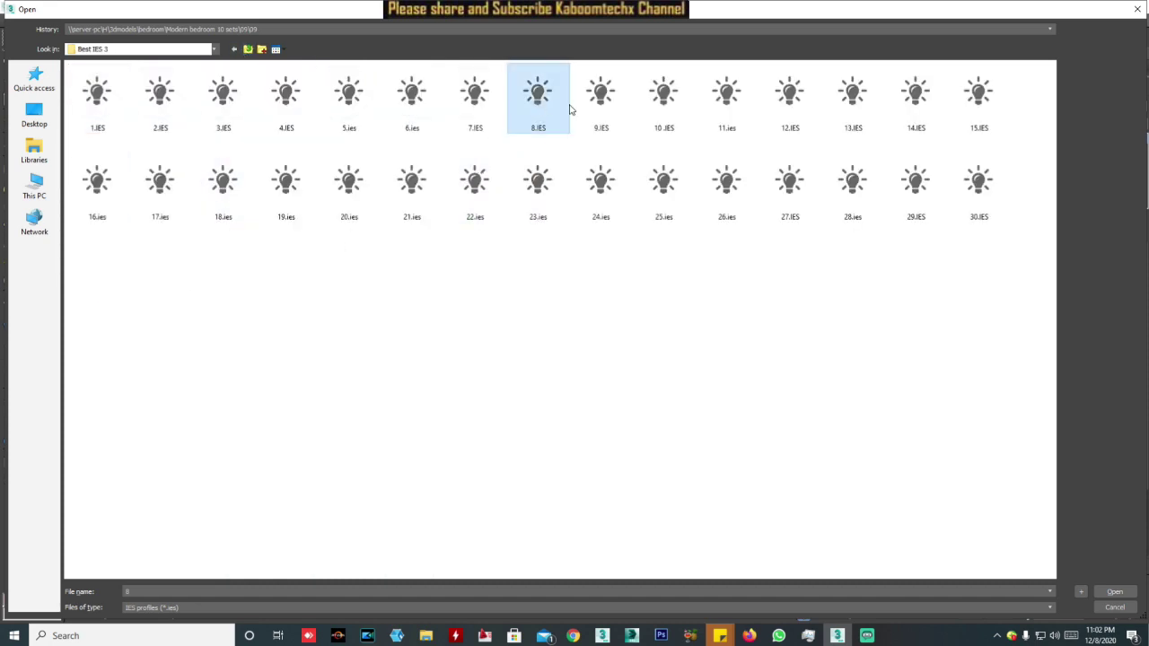
{"action": "left_click", "coordinate": [915, 106]}
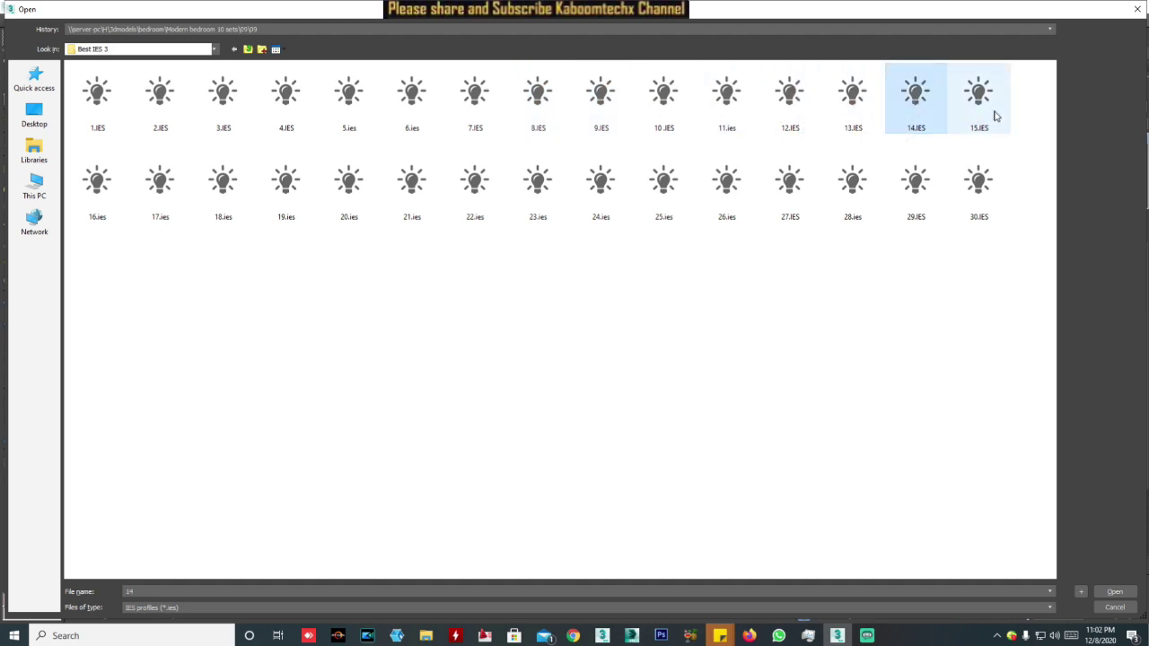
{"action": "left_click", "coordinate": [1114, 591]}
Step: Exit isolation and Shift-copy the IES light as an instance into the lower pendant lamp
{"action": "scroll", "coordinate": [619, 268], "scroll_direction": "down", "scroll_amount": 3}
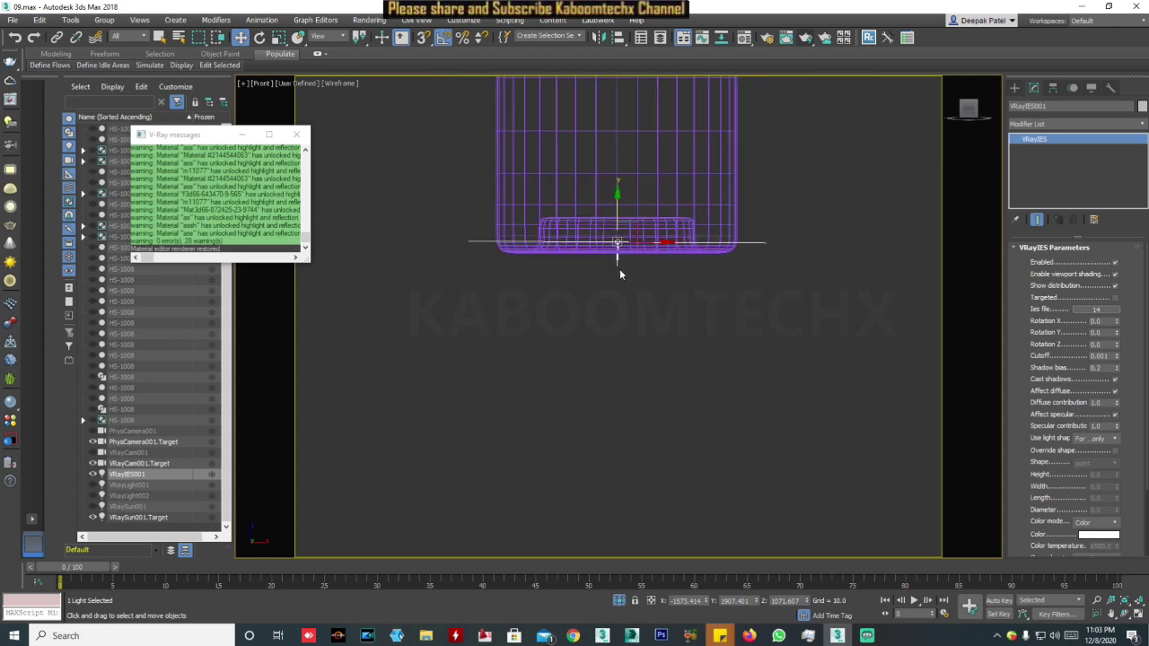
{"action": "scroll", "coordinate": [567, 318], "scroll_direction": "down", "scroll_amount": 3}
{"action": "middle_click_drag", "start_coordinate": [567, 318], "coordinate": [750, 337]}
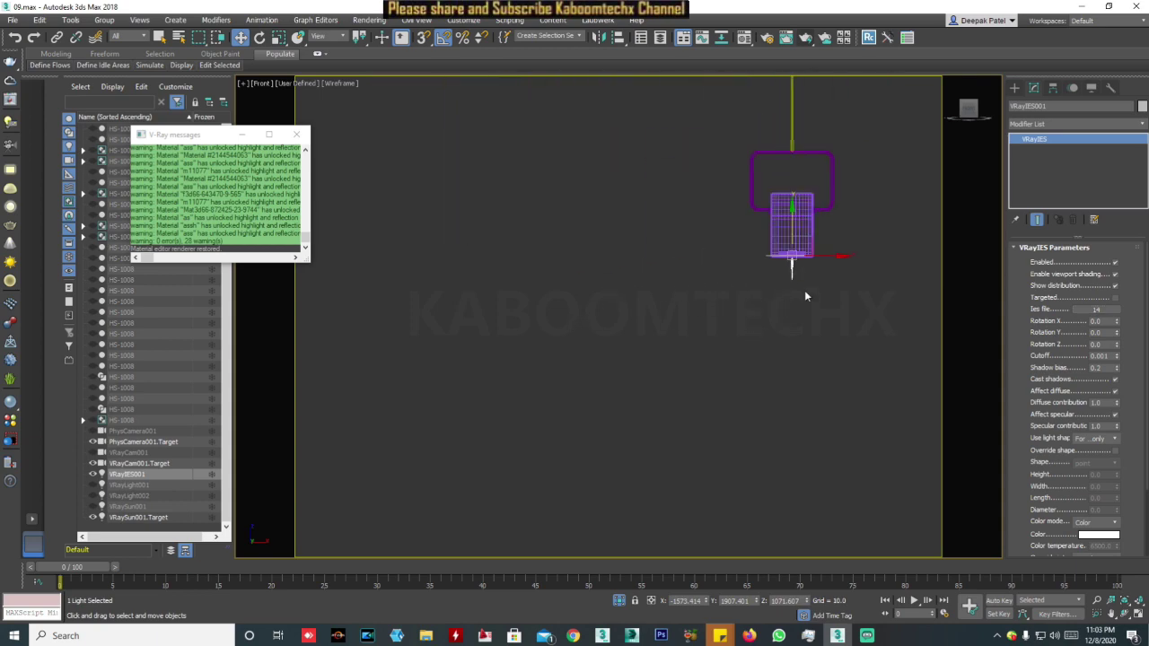
{"action": "left_click", "coordinate": [619, 599]}
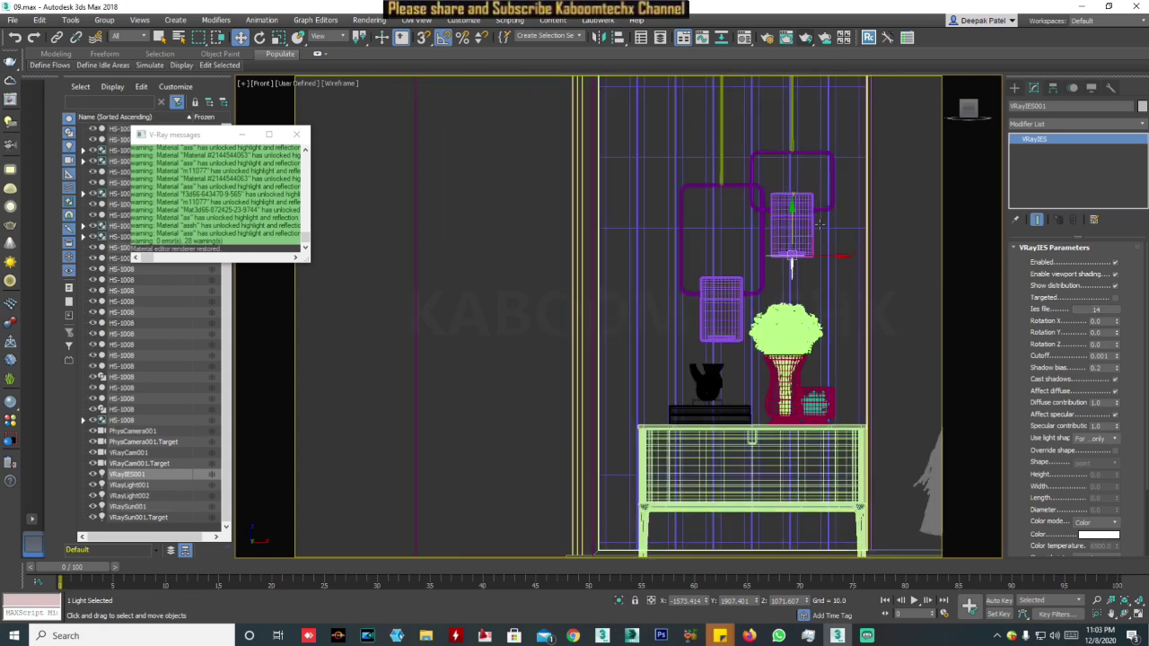
{"action": "scroll", "coordinate": [779, 266], "scroll_direction": "up", "scroll_amount": 3}
{"action": "left_click_drag", "start_coordinate": [773, 256], "coordinate": [631, 422], "text": "shift"}
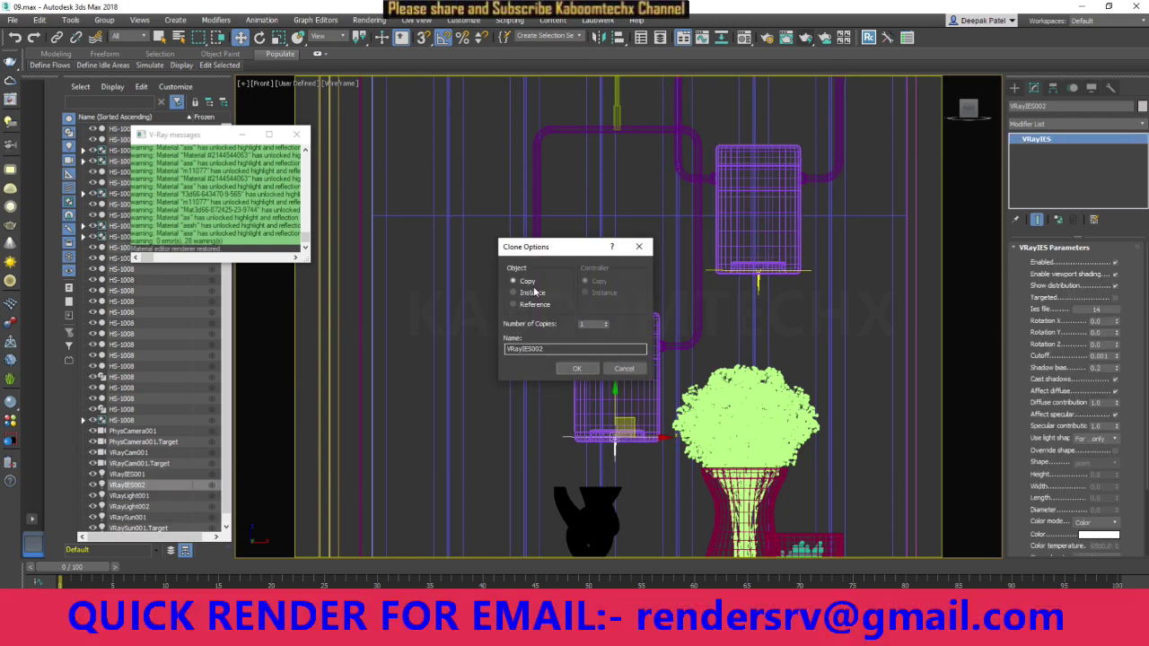
{"action": "left_click", "coordinate": [514, 293]}
{"action": "left_click", "coordinate": [579, 369]}
Step: Switch the viewport to the VRayCam001 camera view
{"action": "key", "text": "t"}
{"action": "key", "text": "c"}
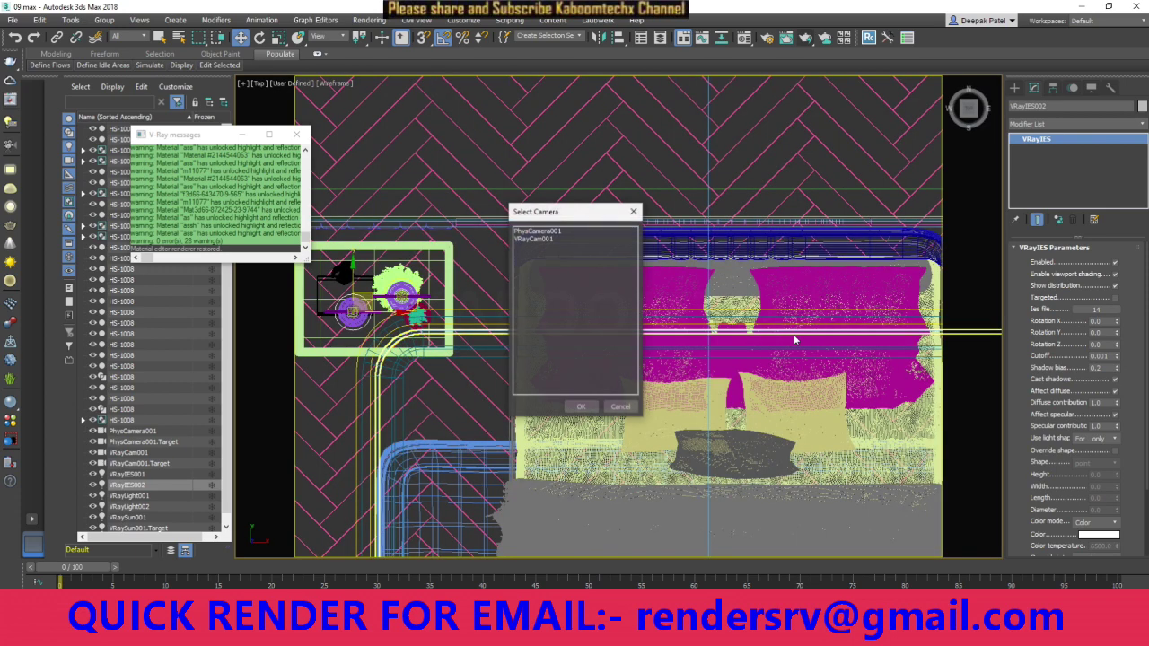
{"action": "double_click", "coordinate": [544, 240]}
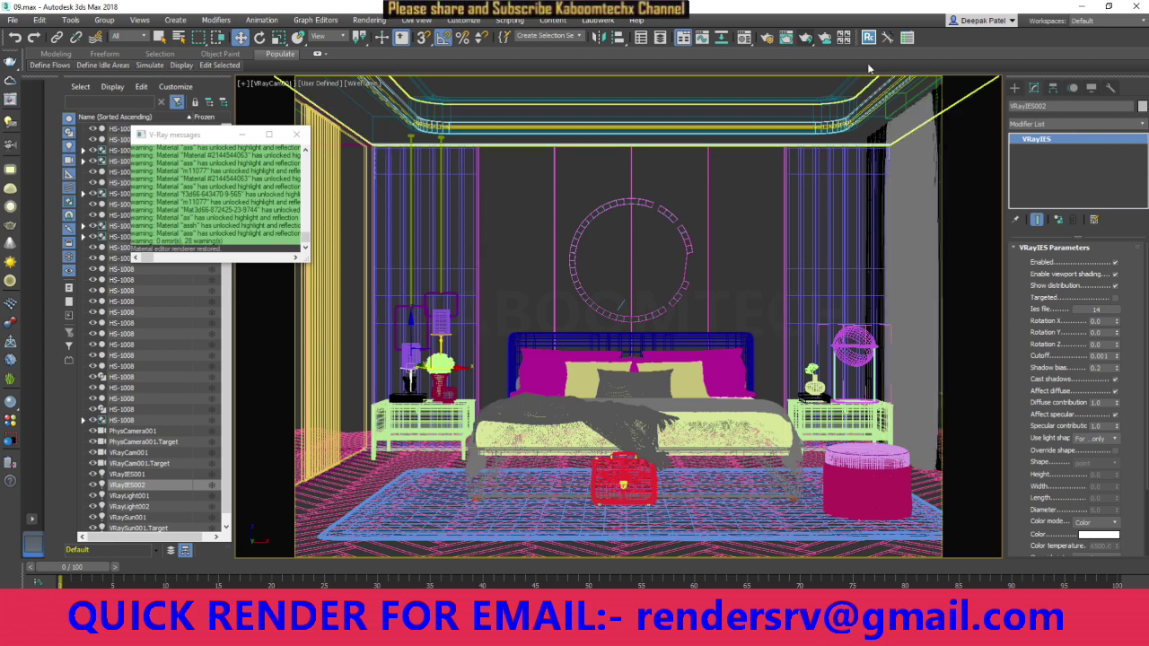
Step: Run a quick production test render, then raise the IES light intensity to 25000
{"action": "left_click", "coordinate": [806, 38]}
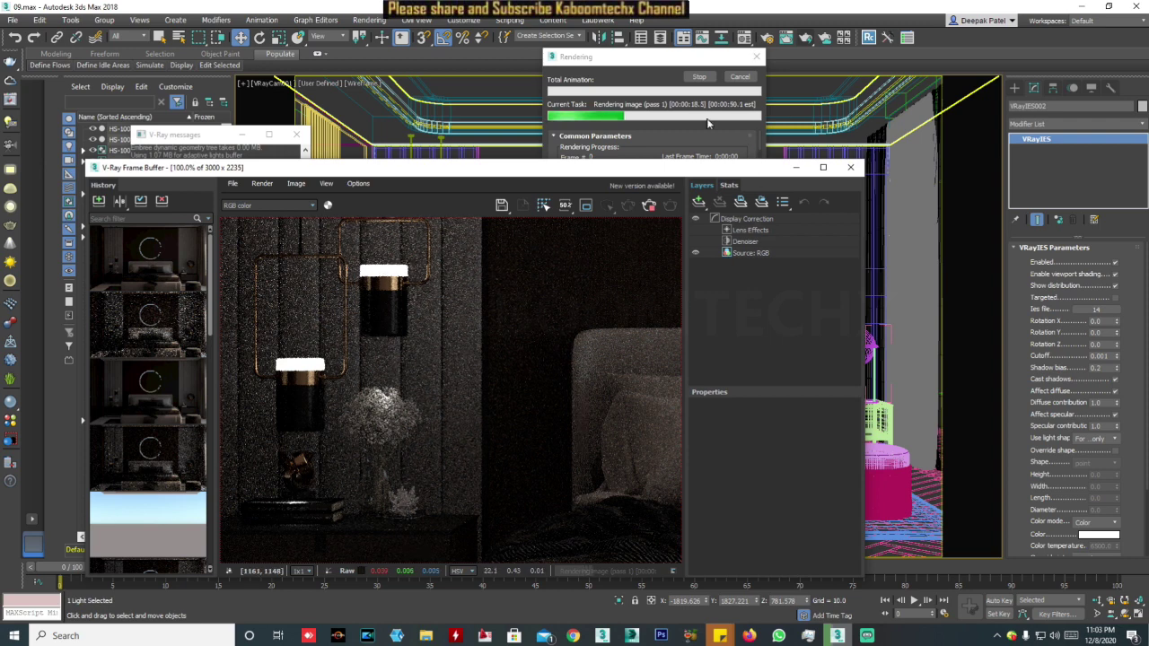
{"action": "left_click", "coordinate": [704, 76]}
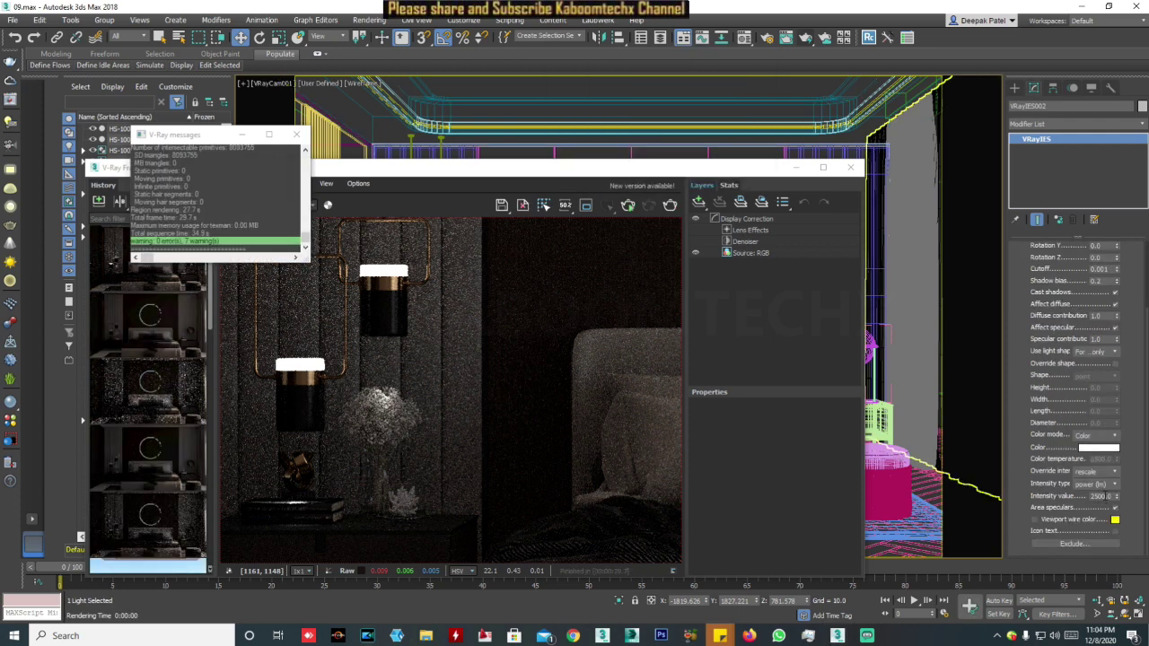
{"action": "double_click", "coordinate": [1096, 495]}
{"action": "type", "text": "25000"}
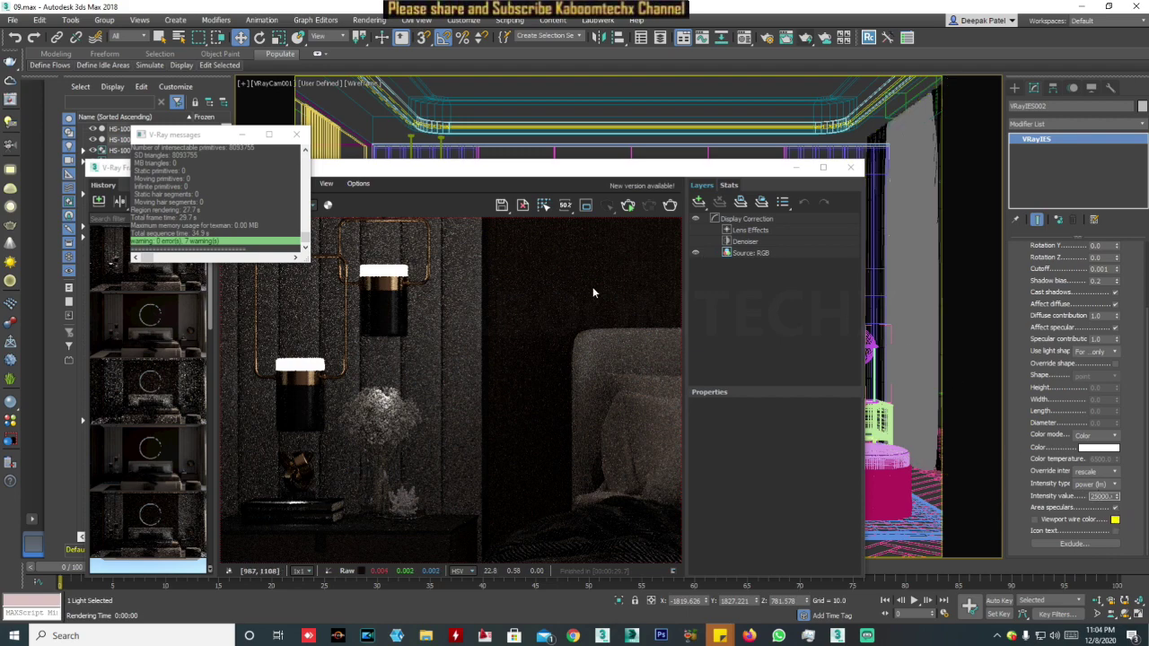
{"action": "scroll", "coordinate": [619, 359], "scroll_direction": "down", "scroll_amount": 3}
{"action": "scroll", "coordinate": [634, 404], "scroll_direction": "up", "scroll_amount": 3}
{"action": "scroll", "coordinate": [611, 413], "scroll_direction": "up", "scroll_amount": 2}
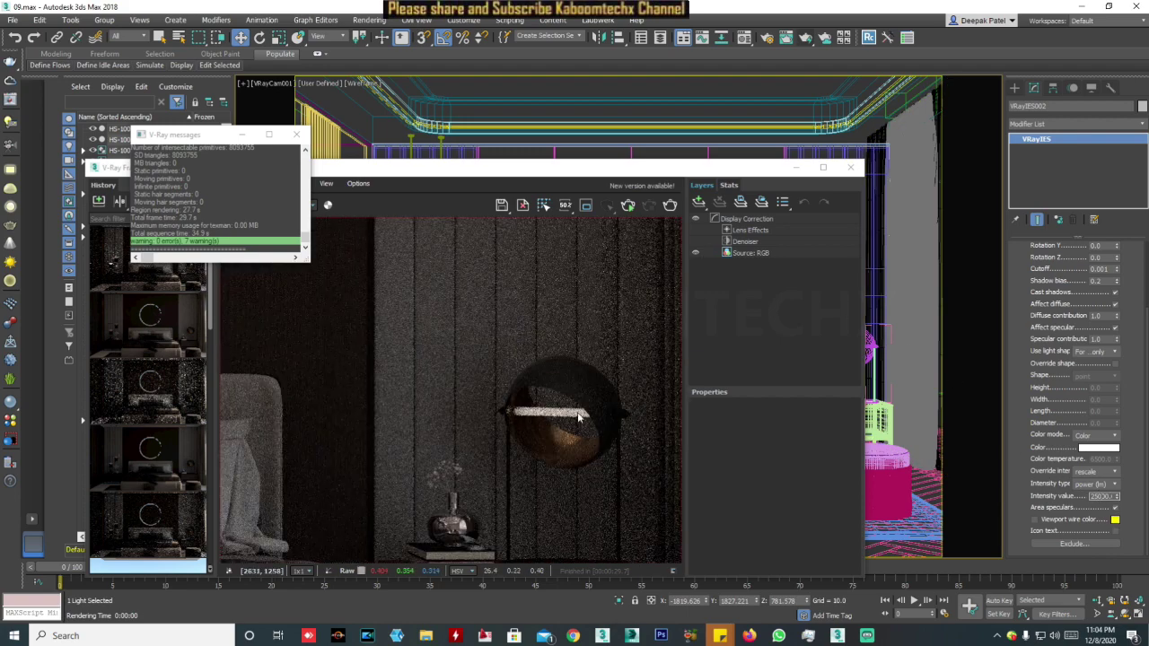
{"action": "scroll", "coordinate": [530, 418], "scroll_direction": "up", "scroll_amount": 3}
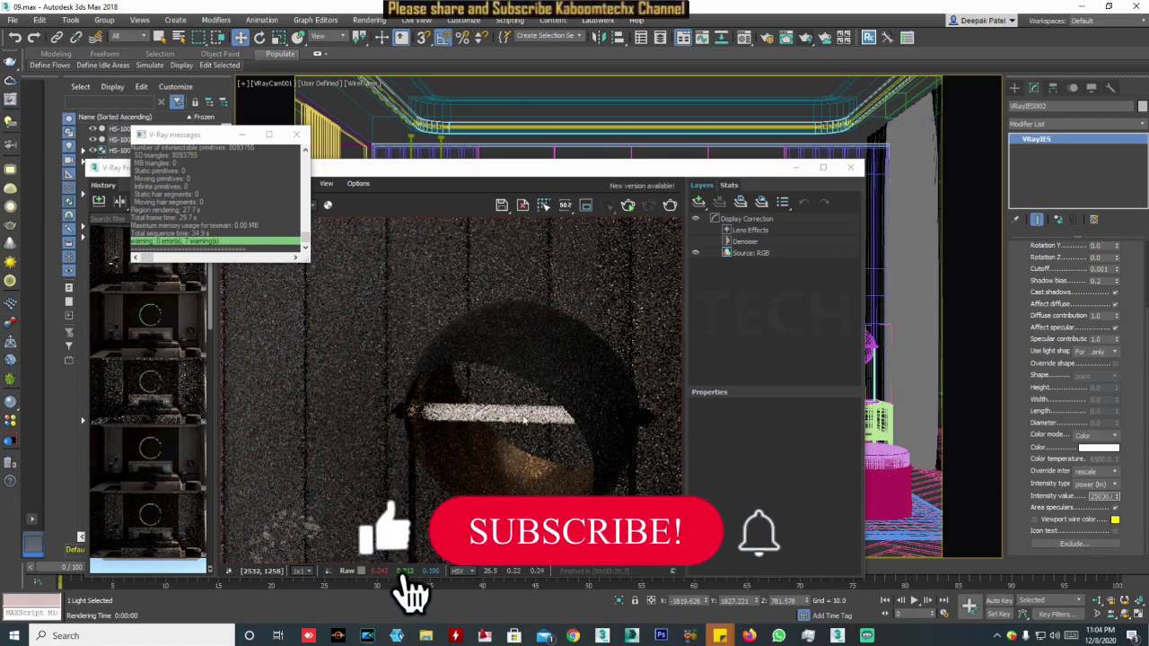
{"action": "scroll", "coordinate": [431, 386], "scroll_direction": "down", "scroll_amount": 2}
{"action": "scroll", "coordinate": [413, 364], "scroll_direction": "down", "scroll_amount": 2}
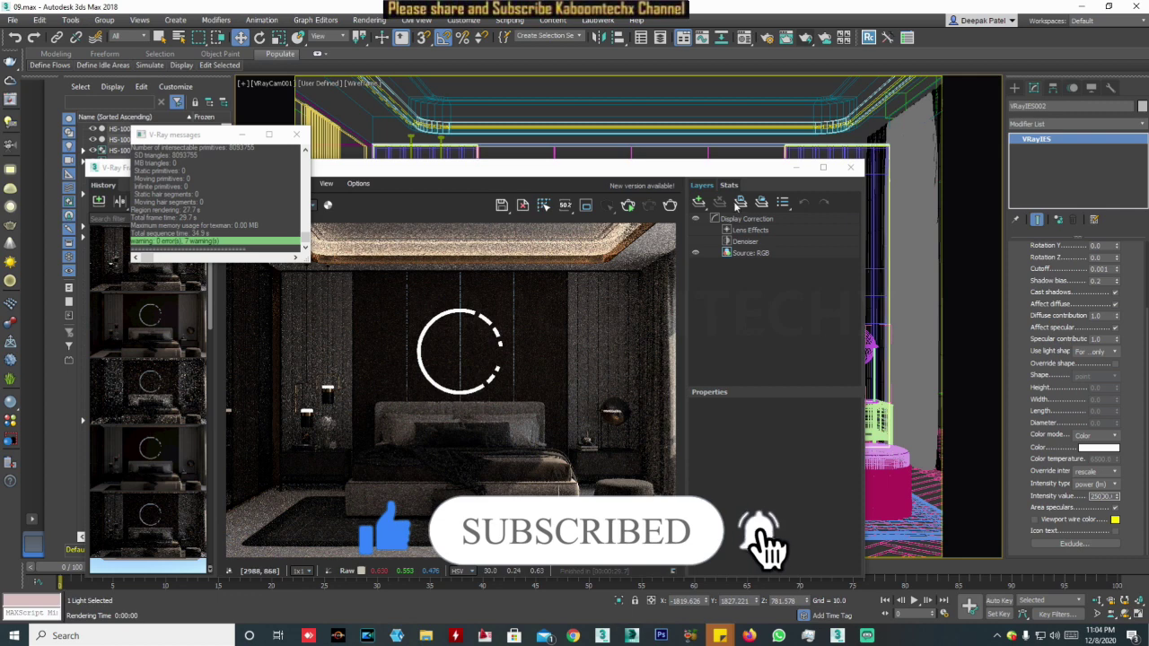
Step: Re-render the bedroom with the brighter IES lights and stop it early
{"action": "left_click", "coordinate": [668, 208]}
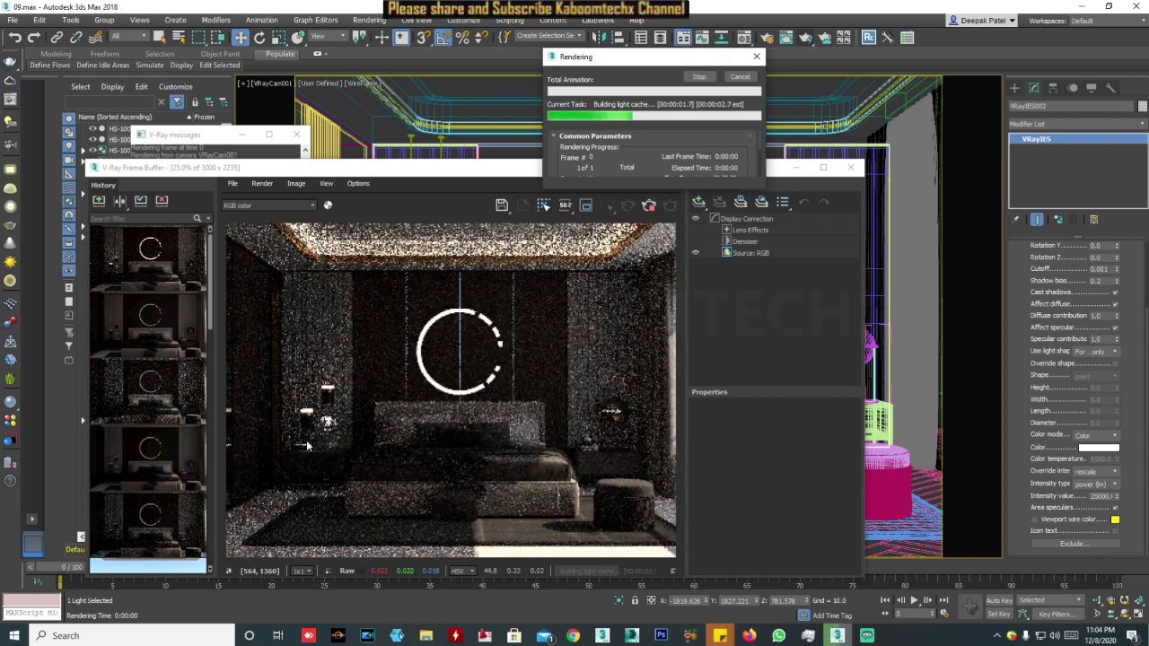
{"action": "scroll", "coordinate": [320, 435], "scroll_direction": "up", "scroll_amount": 5}
{"action": "scroll", "coordinate": [320, 435], "scroll_direction": "up", "scroll_amount": 2}
{"action": "scroll", "coordinate": [394, 356], "scroll_direction": "down", "scroll_amount": 7}
{"action": "scroll", "coordinate": [398, 379], "scroll_direction": "up", "scroll_amount": 1}
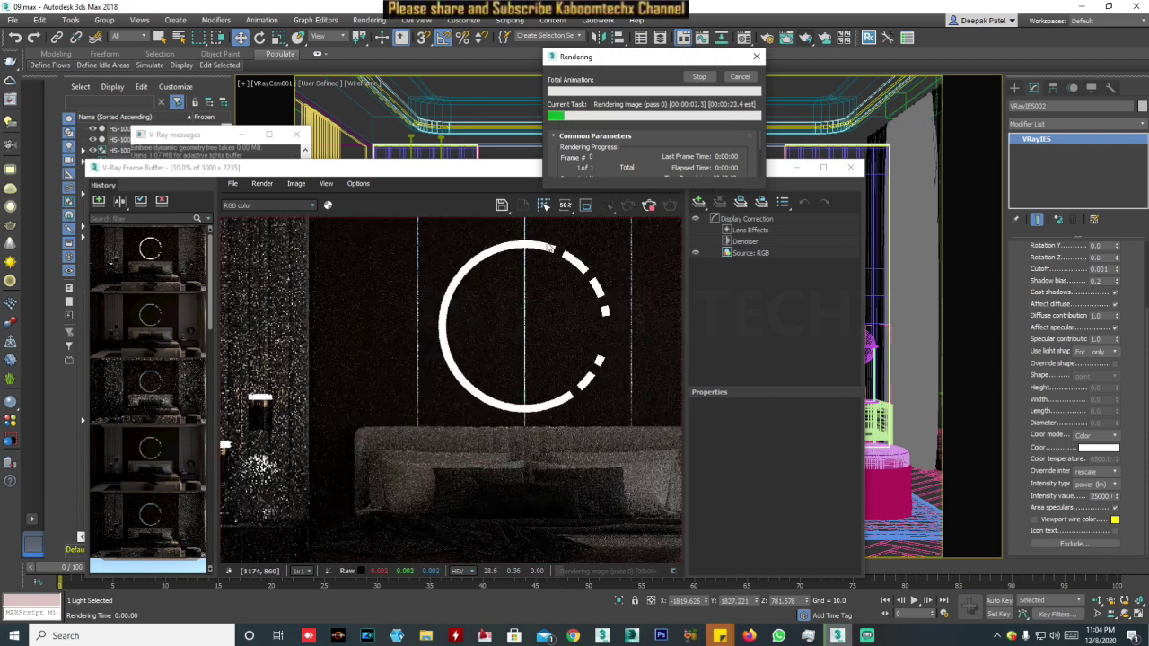
{"action": "left_click", "coordinate": [740, 81]}
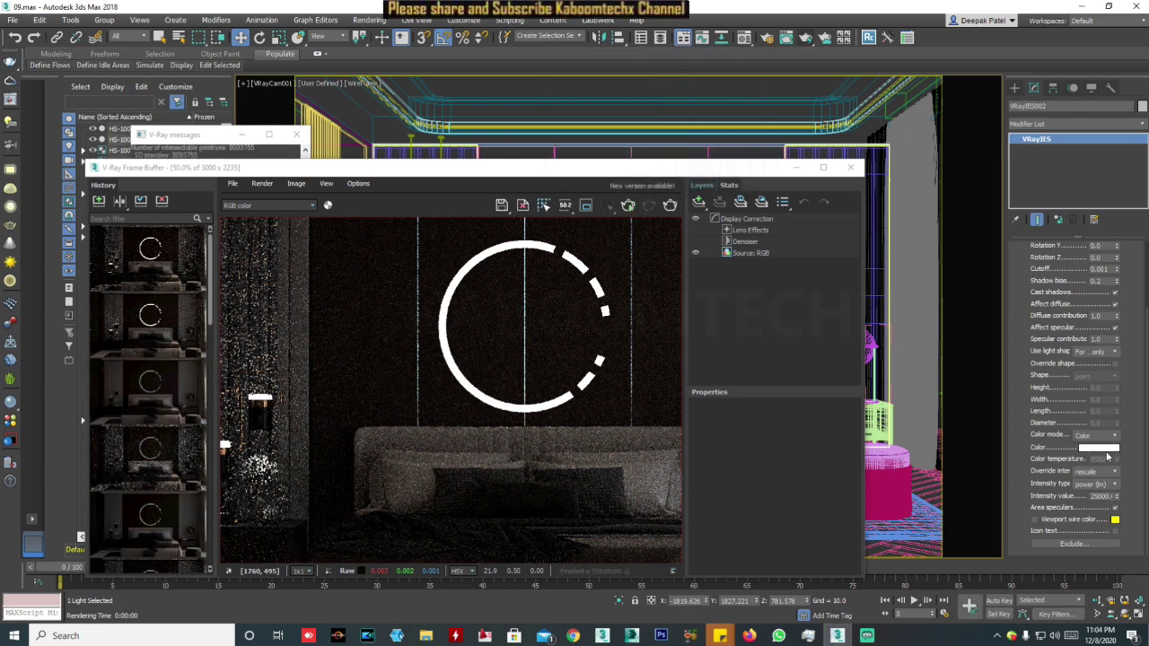
{"action": "left_click", "coordinate": [1105, 448]}
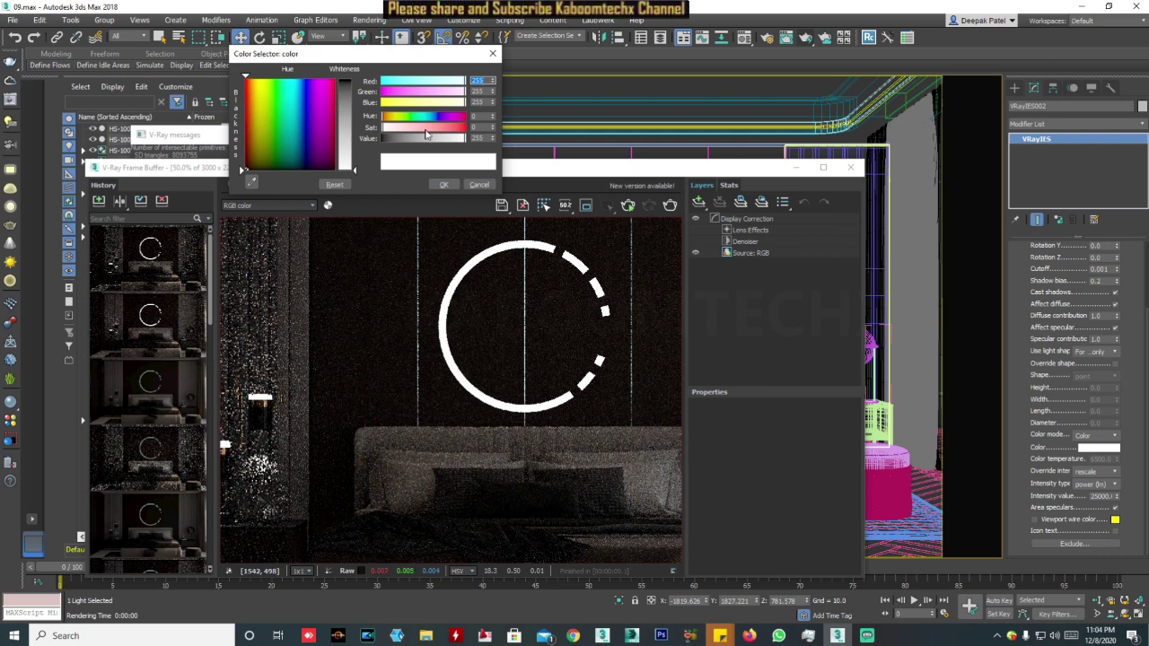
Step: Set the IES light colour to a light orange with hue about 14
{"action": "left_click", "coordinate": [398, 103]}
{"action": "left_click_drag", "start_coordinate": [395, 116], "coordinate": [391, 123]}
{"action": "left_click", "coordinate": [384, 103]}
{"action": "left_click_drag", "start_coordinate": [460, 130], "coordinate": [450, 131]}
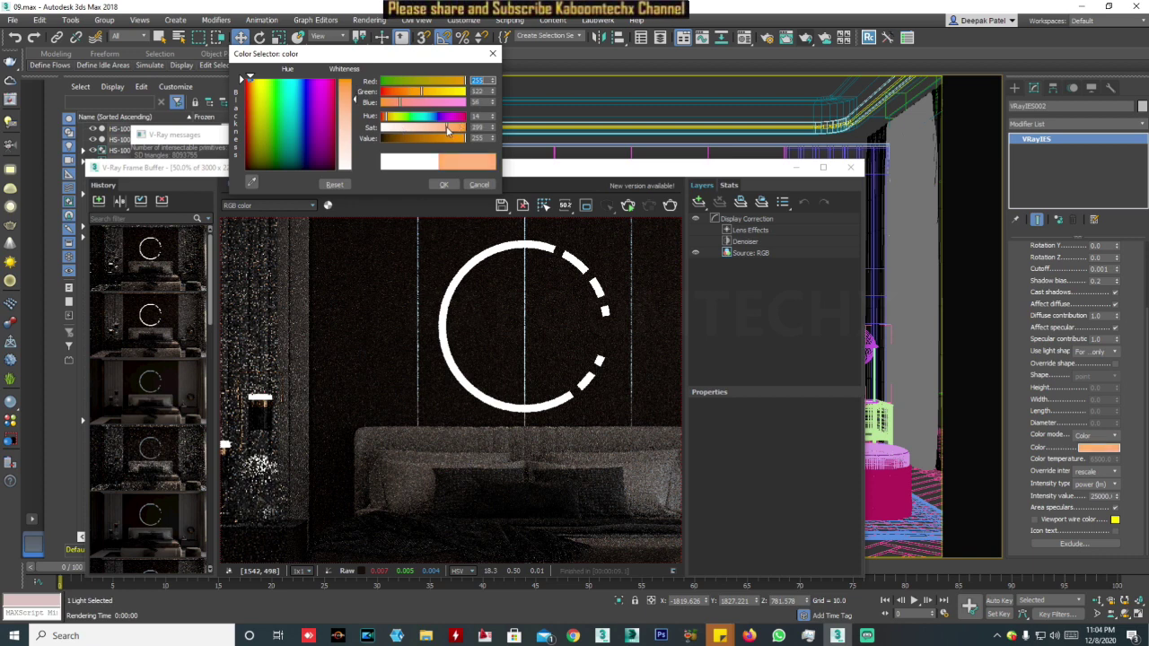
{"action": "left_click", "coordinate": [479, 184]}
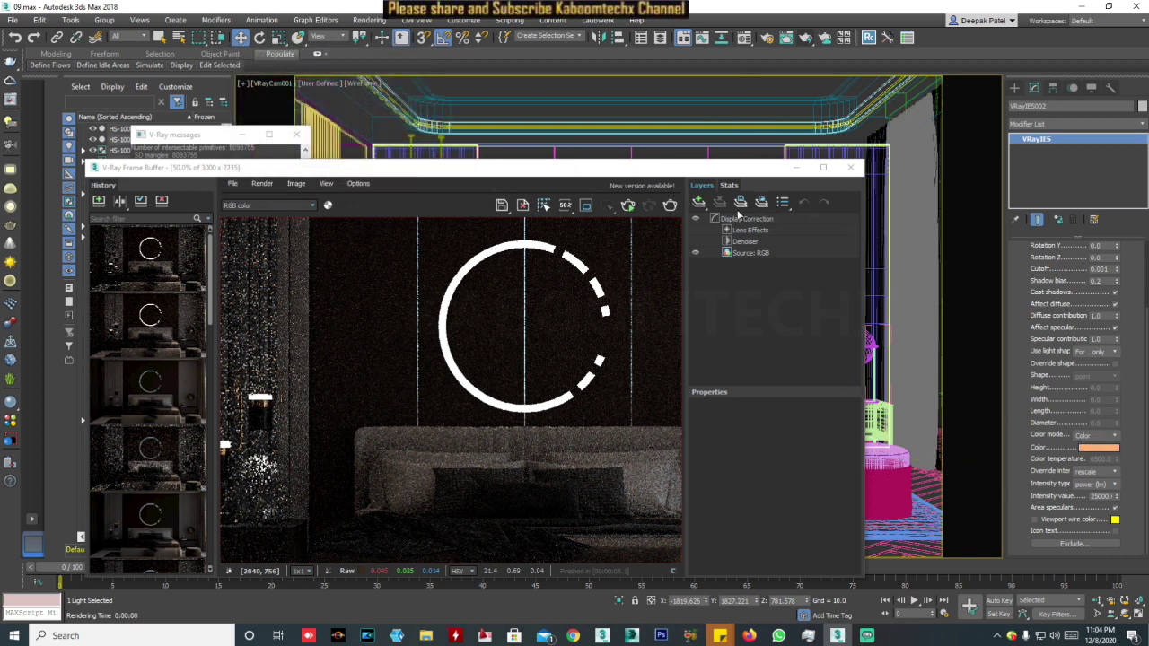
Step: Render the bedroom with the orange IES lights and close the progress window
{"action": "left_click", "coordinate": [668, 208]}
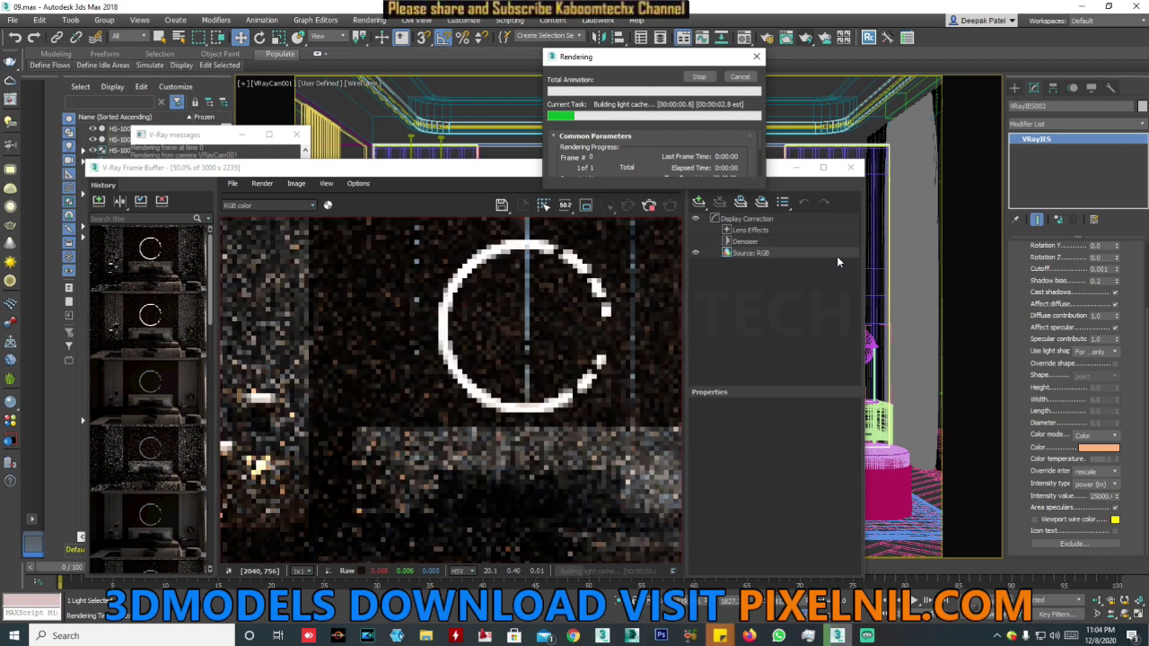
{"action": "scroll", "coordinate": [438, 416], "scroll_direction": "down", "scroll_amount": 3}
{"action": "scroll", "coordinate": [363, 431], "scroll_direction": "up", "scroll_amount": 3}
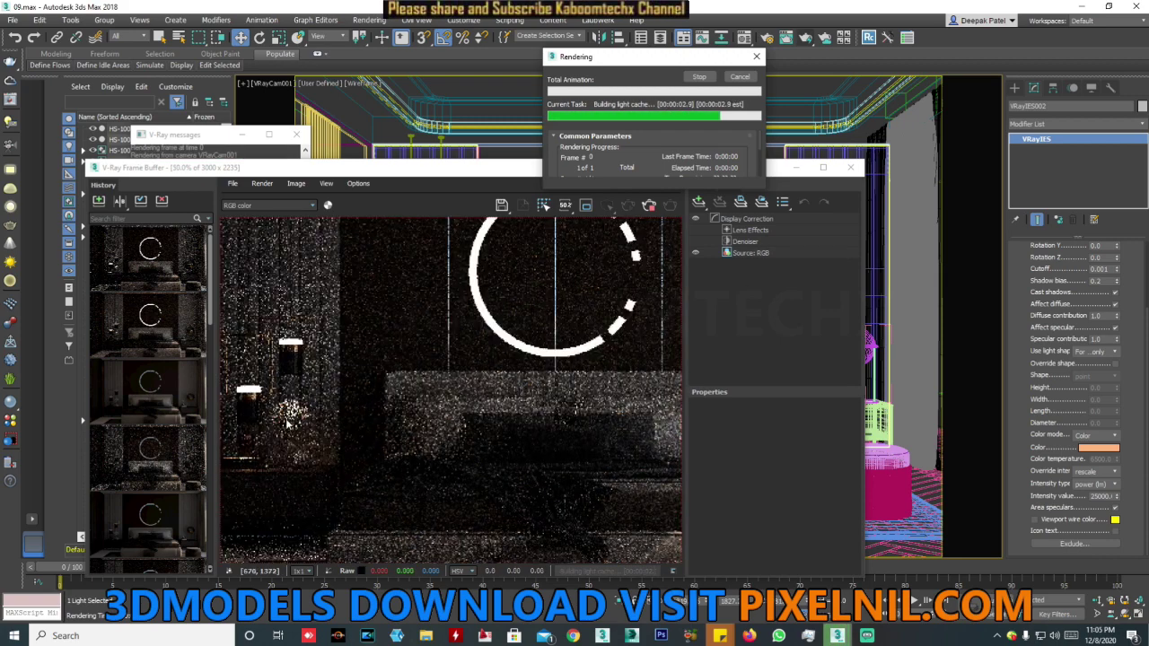
{"action": "scroll", "coordinate": [324, 423], "scroll_direction": "down", "scroll_amount": 3}
{"action": "scroll", "coordinate": [324, 423], "scroll_direction": "up", "scroll_amount": 2}
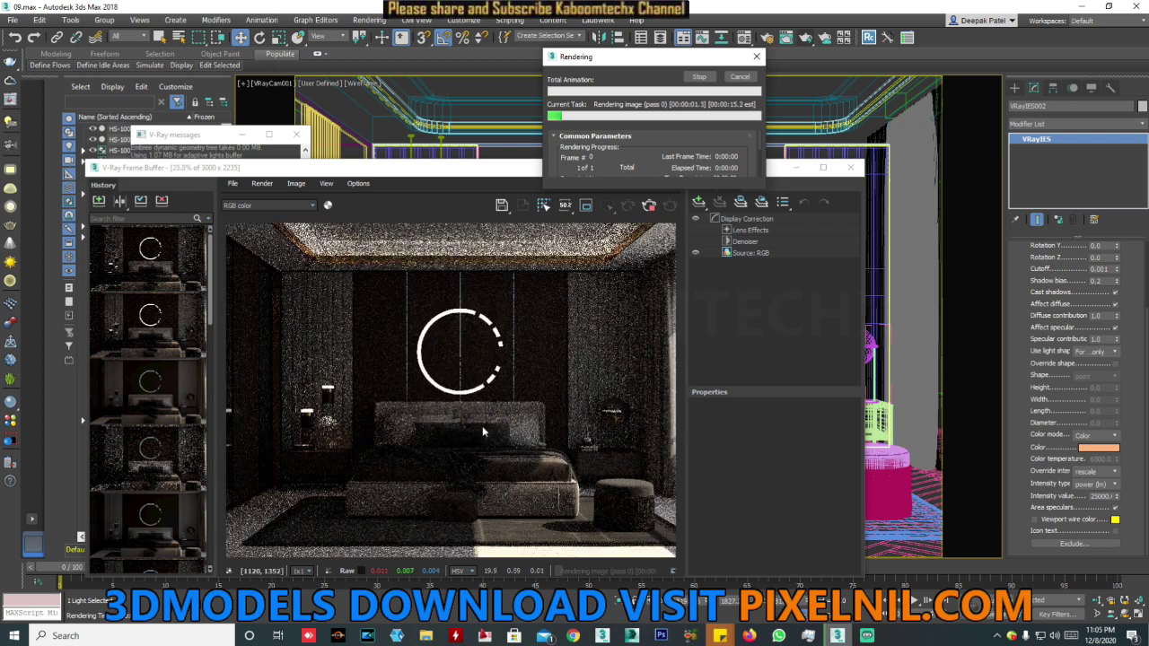
{"action": "left_click", "coordinate": [699, 77]}
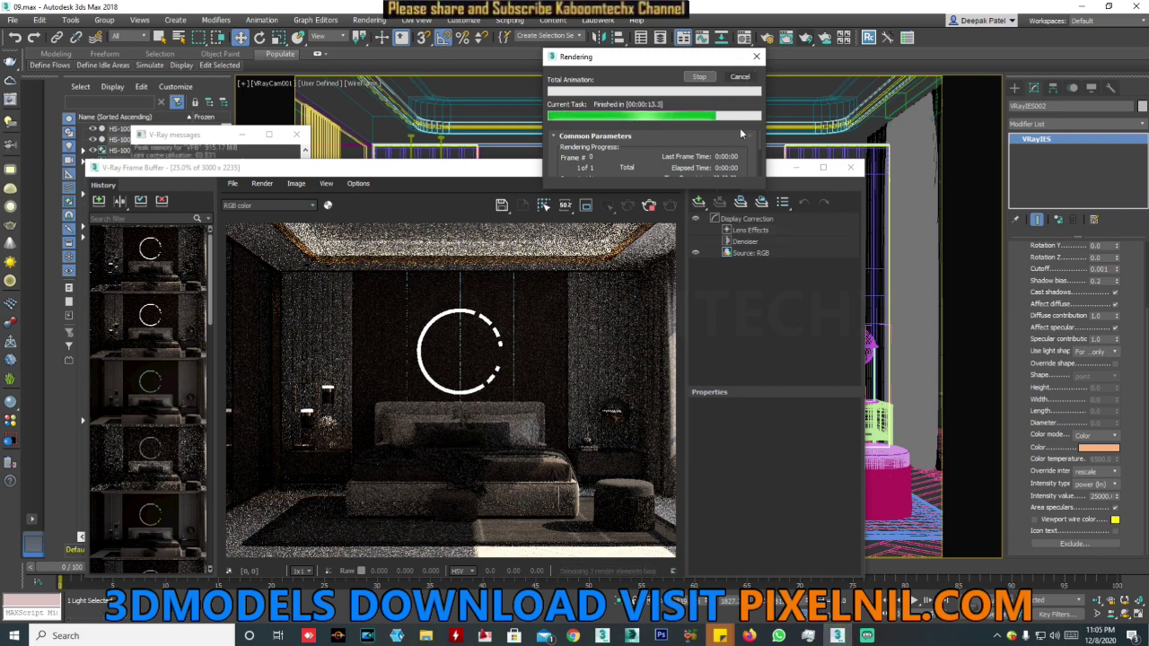
{"action": "left_click", "coordinate": [725, 79]}
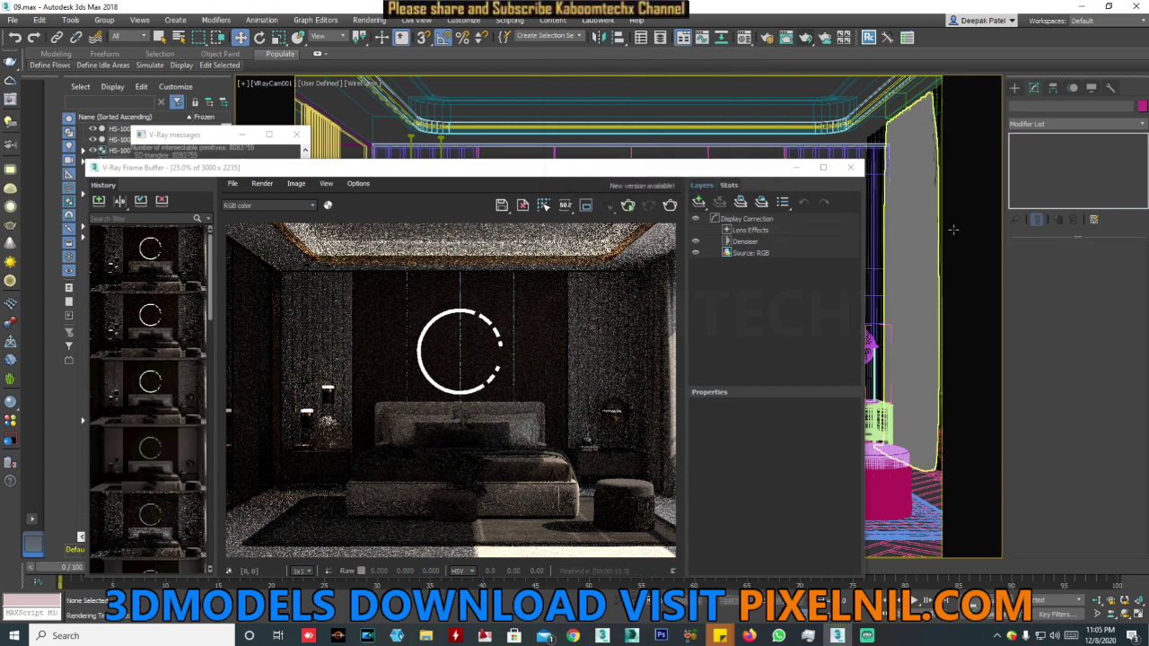
{"action": "left_click_drag", "start_coordinate": [718, 173], "coordinate": [668, 350]}
Step: Restrict selection to Lights and select the VRayIES001 light
{"action": "left_click", "coordinate": [132, 36]}
{"action": "left_click", "coordinate": [126, 71]}
{"action": "left_click_drag", "start_coordinate": [467, 350], "coordinate": [465, 379]}
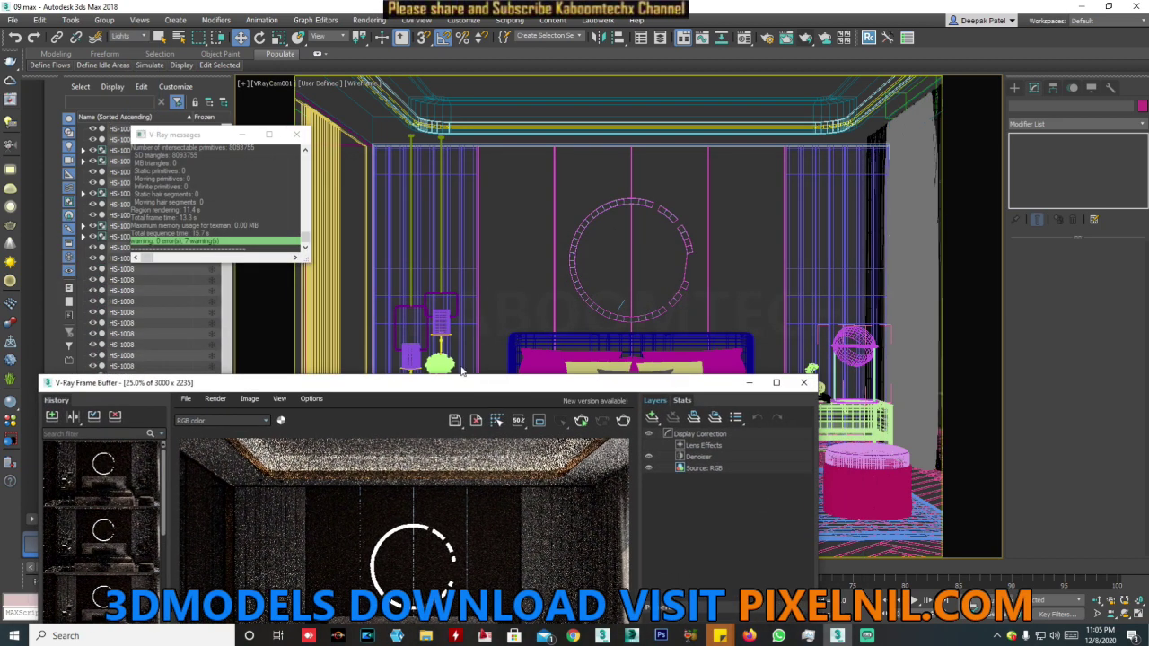
{"action": "left_click", "coordinate": [440, 325]}
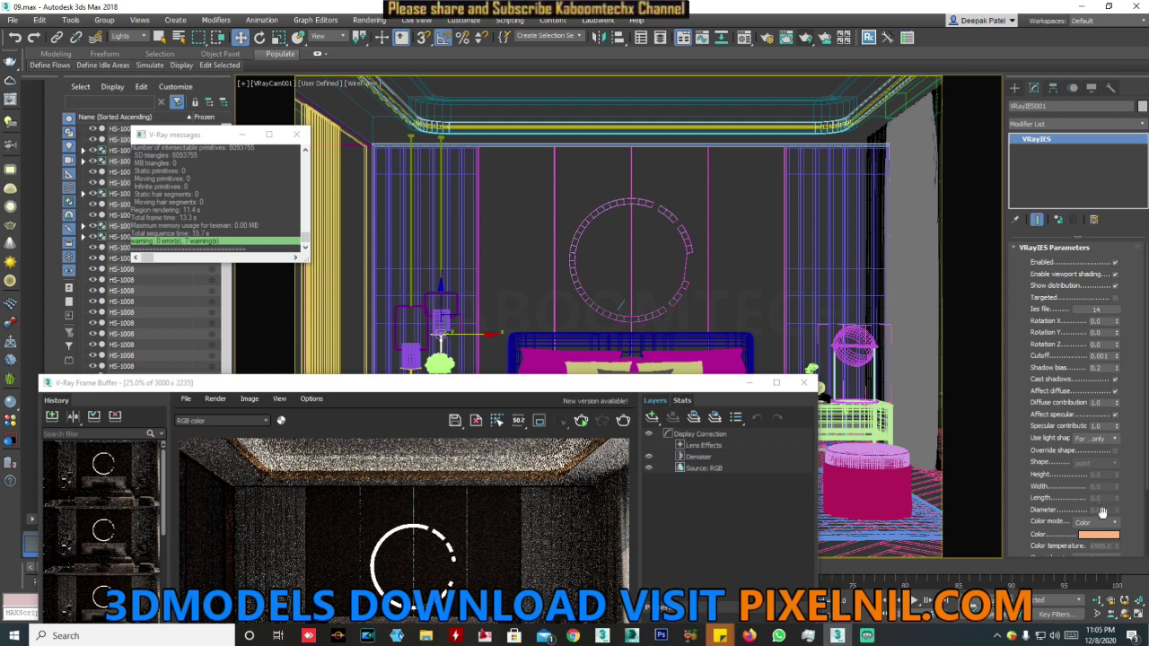
{"action": "left_click_drag", "start_coordinate": [1079, 502], "coordinate": [1070, 258]}
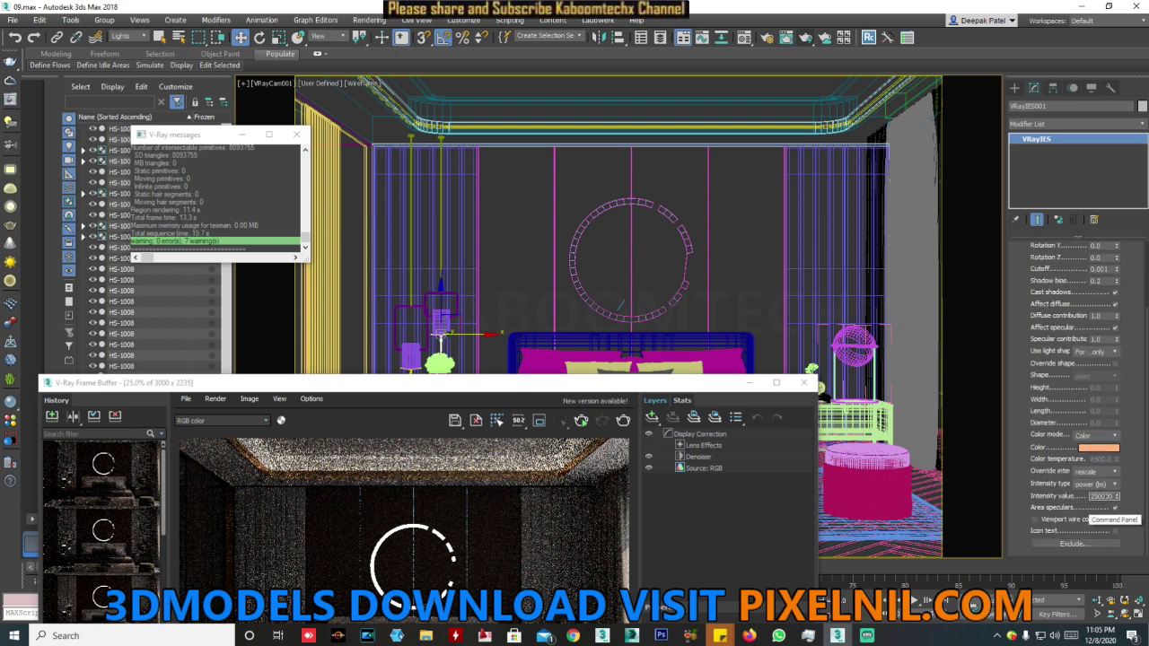
Step: Start a new VFB render and select the Display Correction layer
{"action": "left_click_drag", "start_coordinate": [657, 387], "coordinate": [783, 111]}
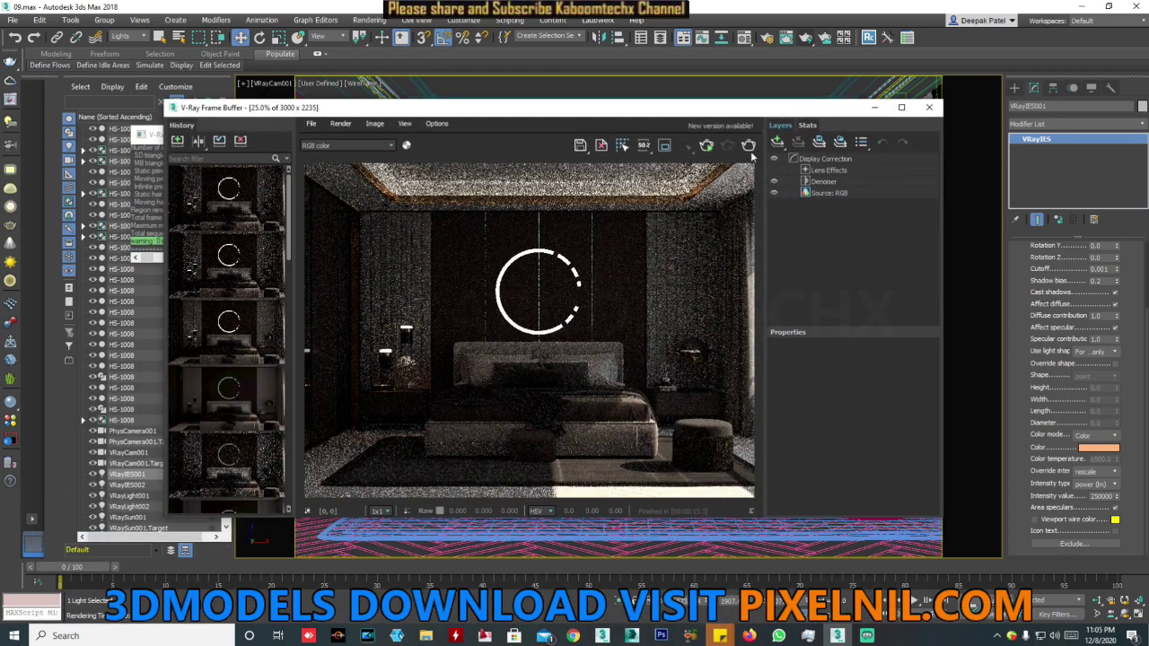
{"action": "left_click", "coordinate": [750, 151]}
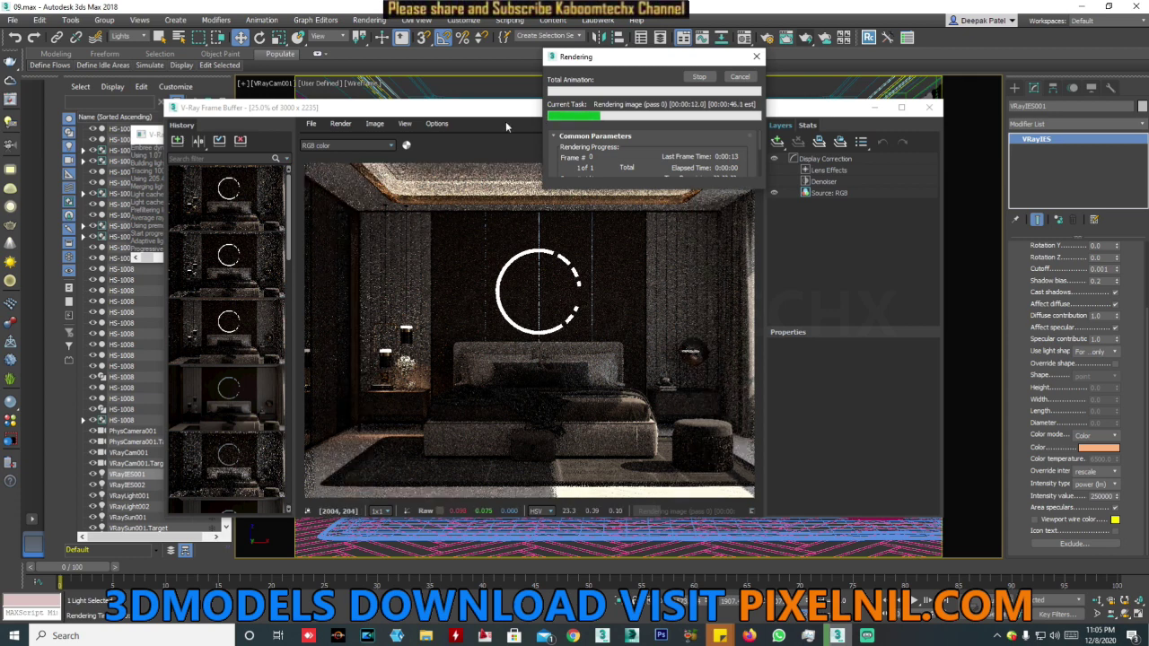
{"action": "left_click_drag", "start_coordinate": [610, 56], "coordinate": [236, 39]}
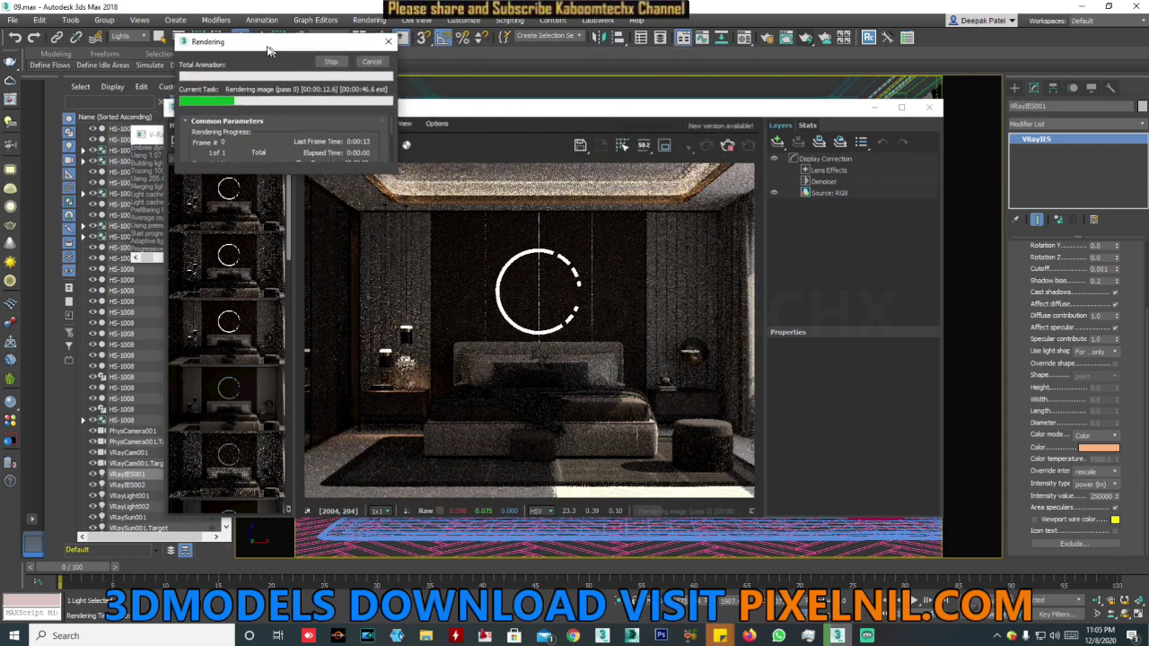
{"action": "left_click", "coordinate": [778, 142]}
{"action": "left_click", "coordinate": [778, 141]}
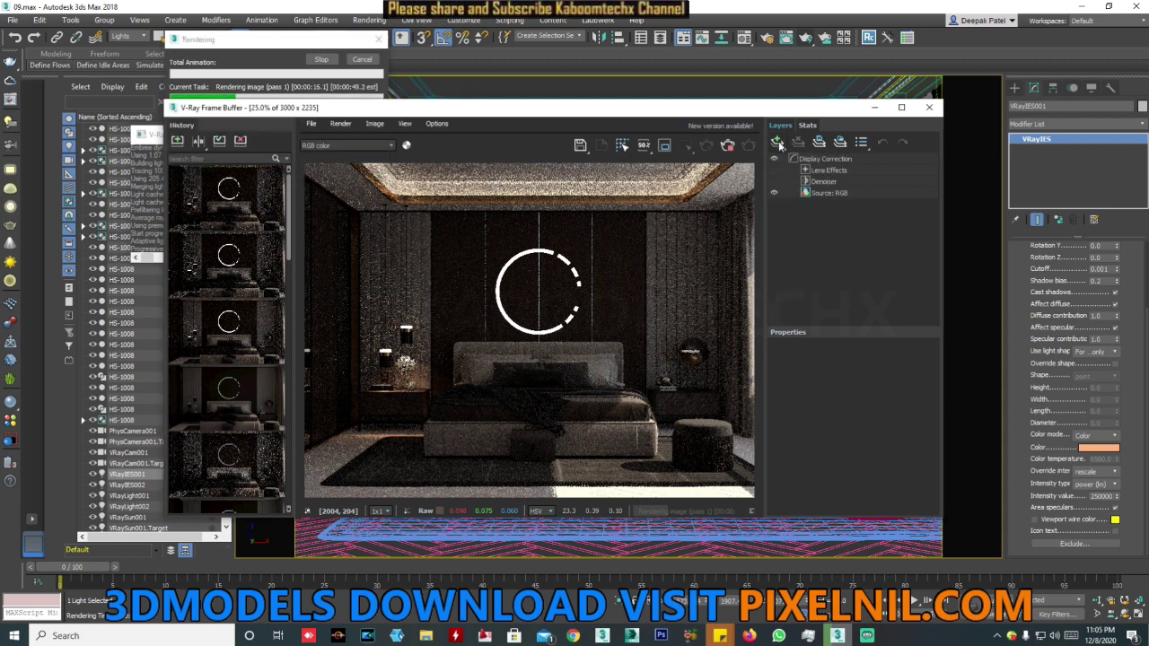
{"action": "left_click", "coordinate": [830, 160]}
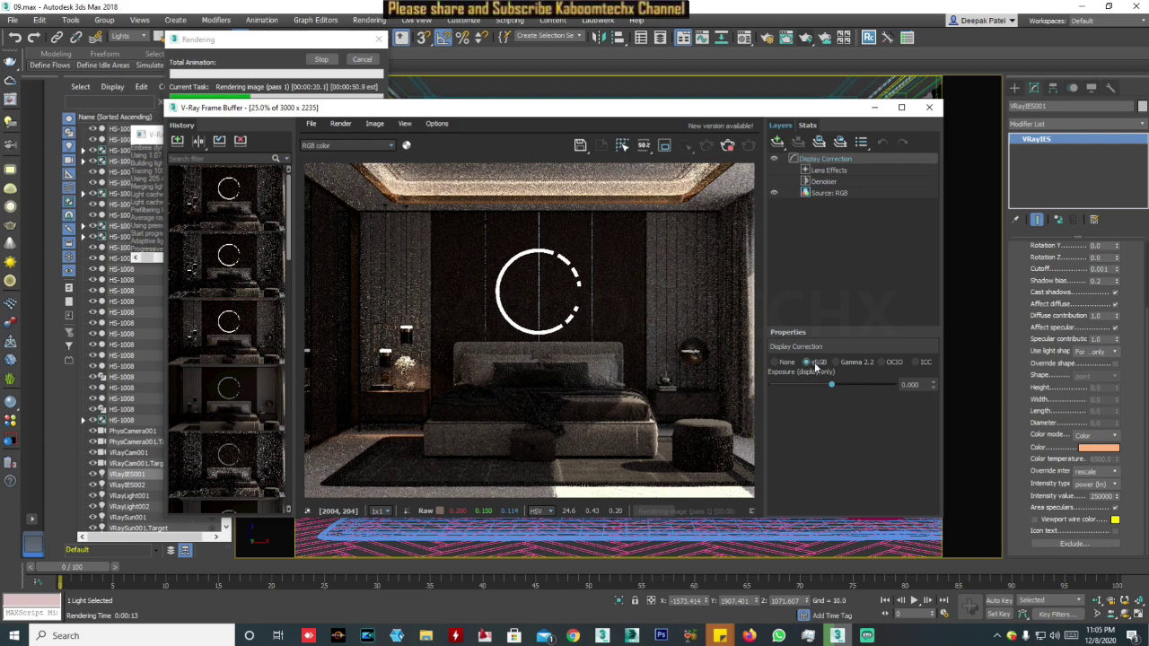
Step: Raise the bedroom render's display exposure to about 2.09
{"action": "left_click_drag", "start_coordinate": [837, 382], "coordinate": [859, 383]}
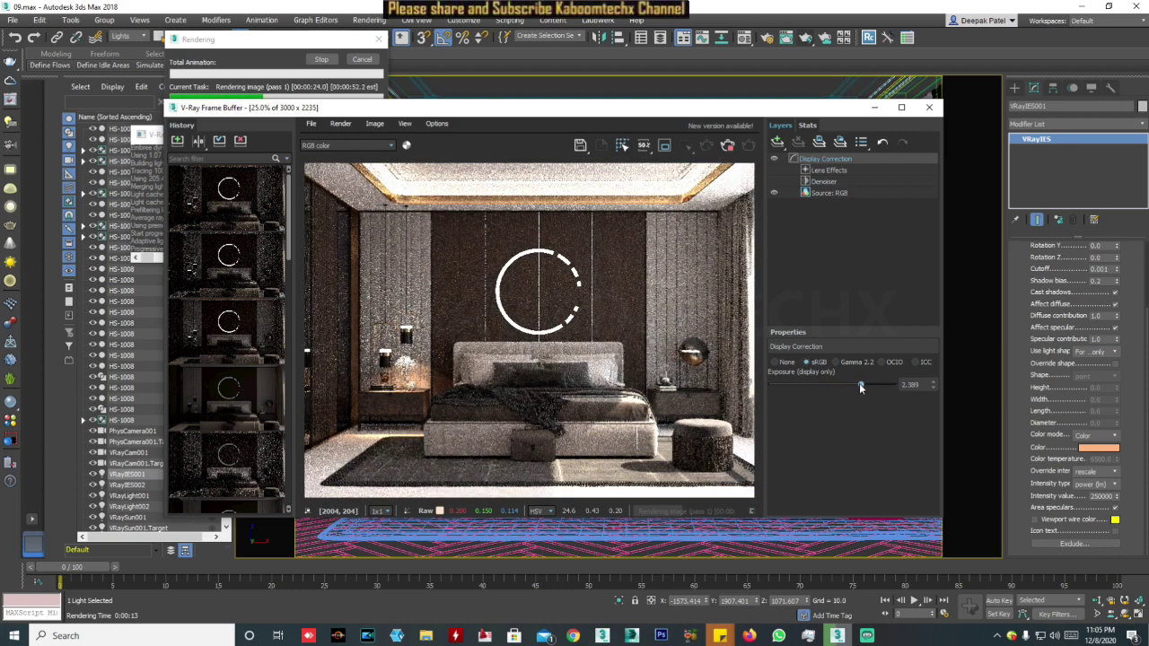
{"action": "scroll", "coordinate": [649, 340], "scroll_direction": "up", "scroll_amount": 1}
{"action": "scroll", "coordinate": [481, 333], "scroll_direction": "down", "scroll_amount": 1}
{"action": "scroll", "coordinate": [638, 359], "scroll_direction": "up", "scroll_amount": 1}
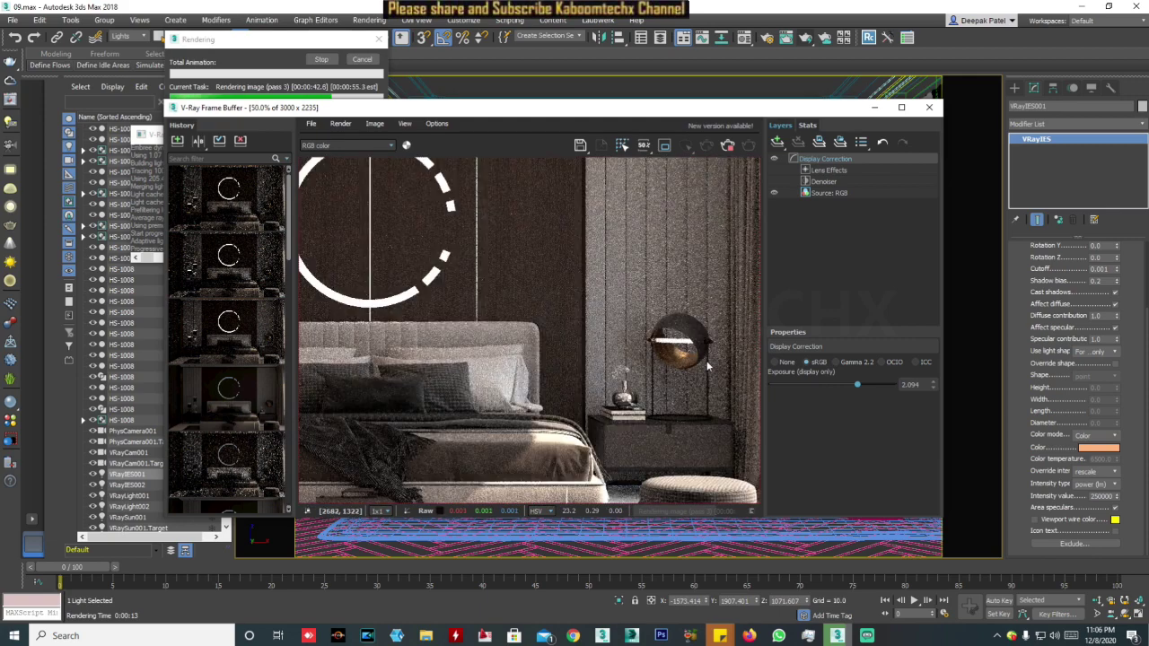
{"action": "scroll", "coordinate": [642, 341], "scroll_direction": "down", "scroll_amount": 1}
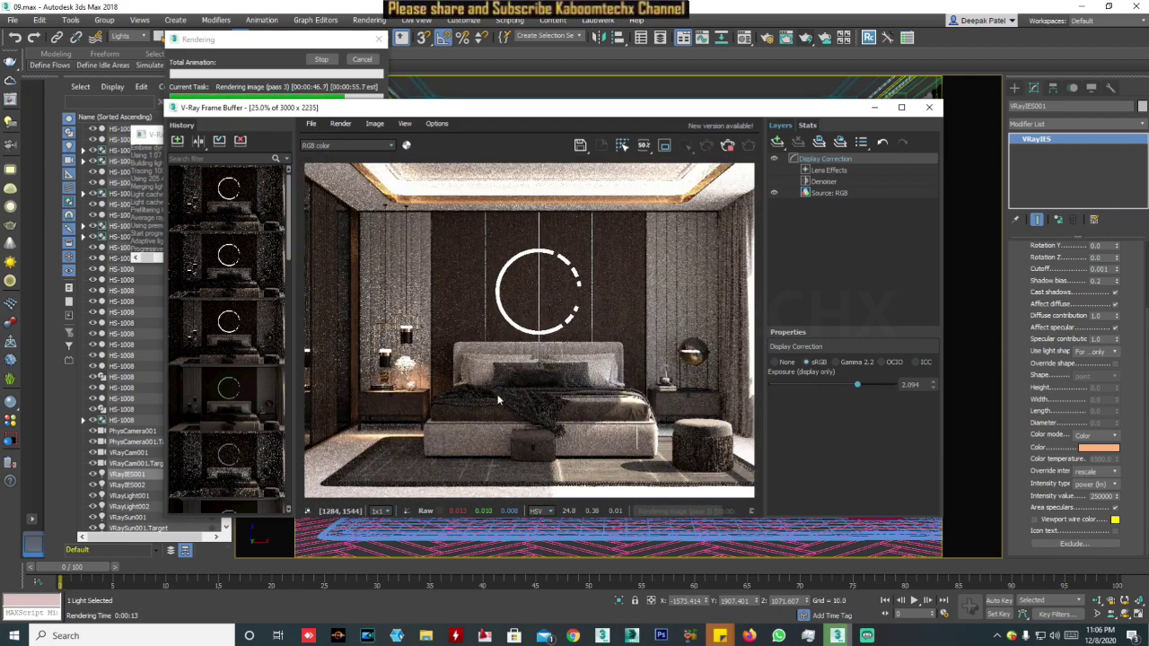
Step: Confirm the render has finished and close the V-Ray Frame Buffer
{"action": "left_click", "coordinate": [363, 61]}
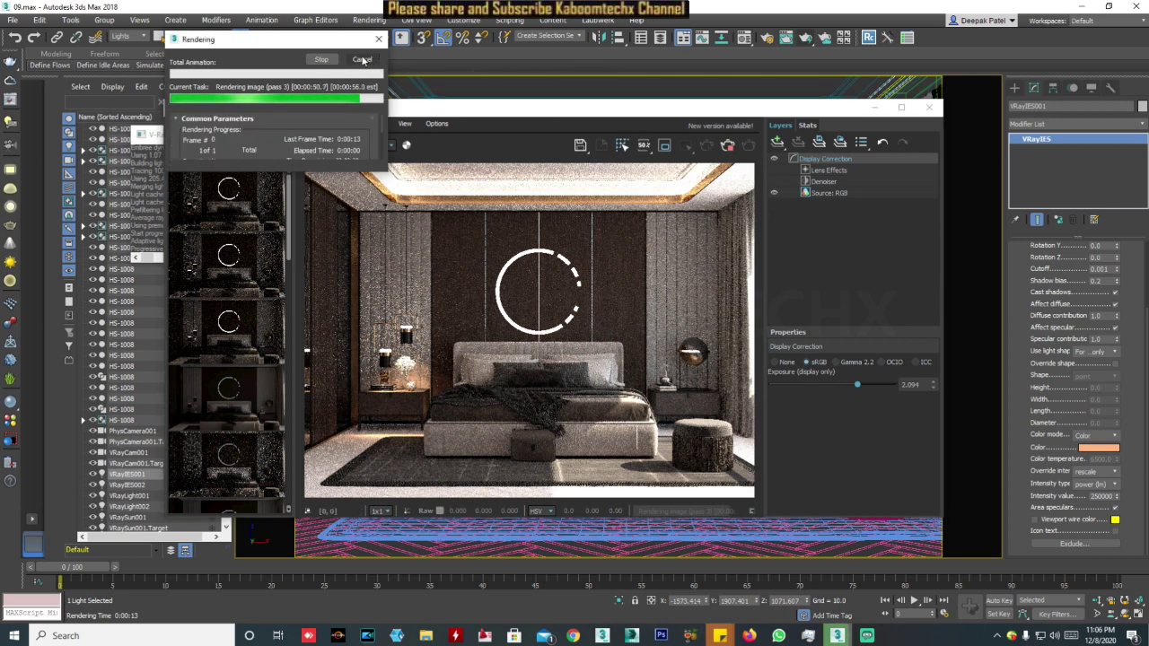
{"action": "left_click", "coordinate": [769, 38]}
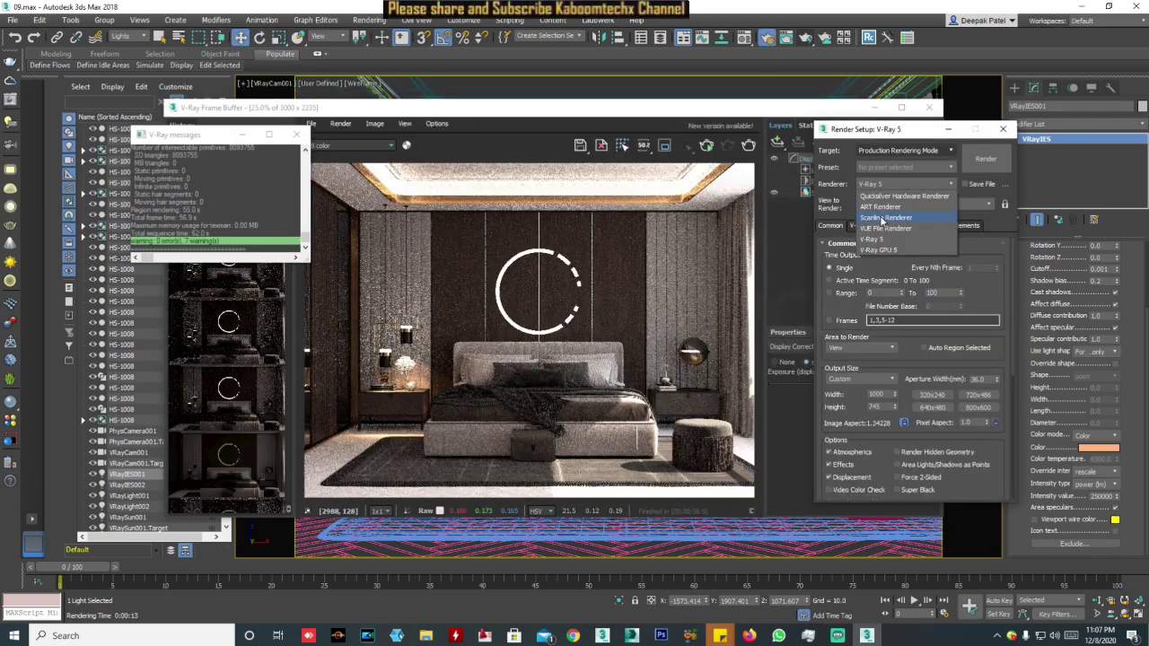
{"action": "left_click", "coordinate": [888, 215]}
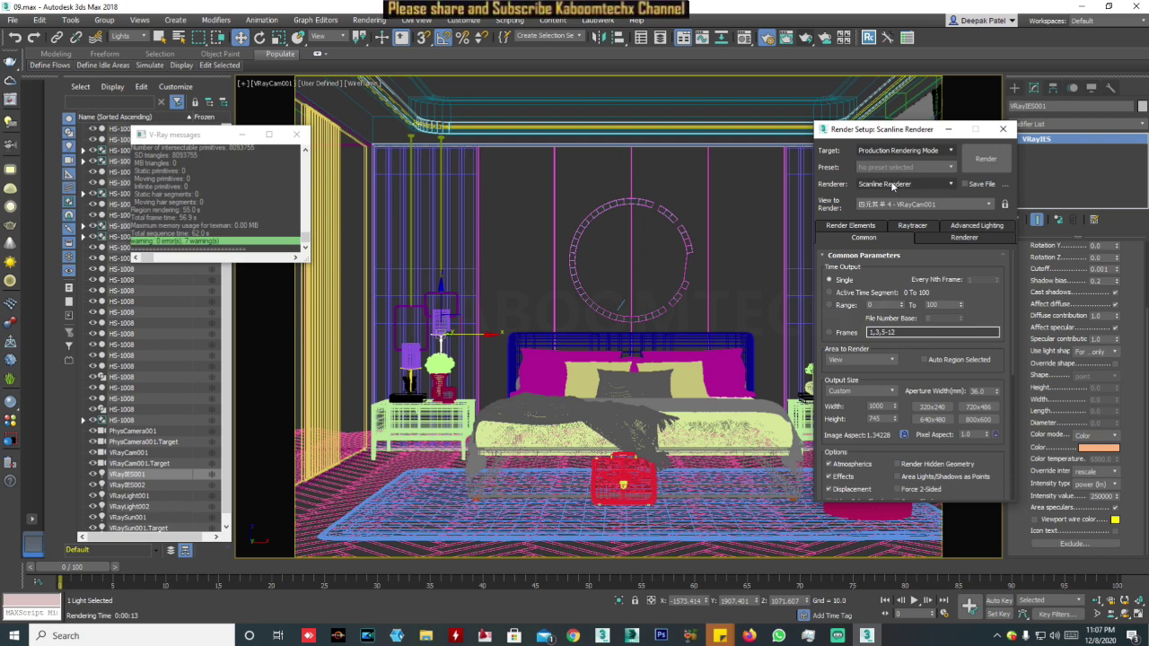
Step: Switch the renderer to V-Ray 5 and set the image sampler type to Bucket
{"action": "left_click", "coordinate": [891, 186]}
{"action": "left_click", "coordinate": [889, 237]}
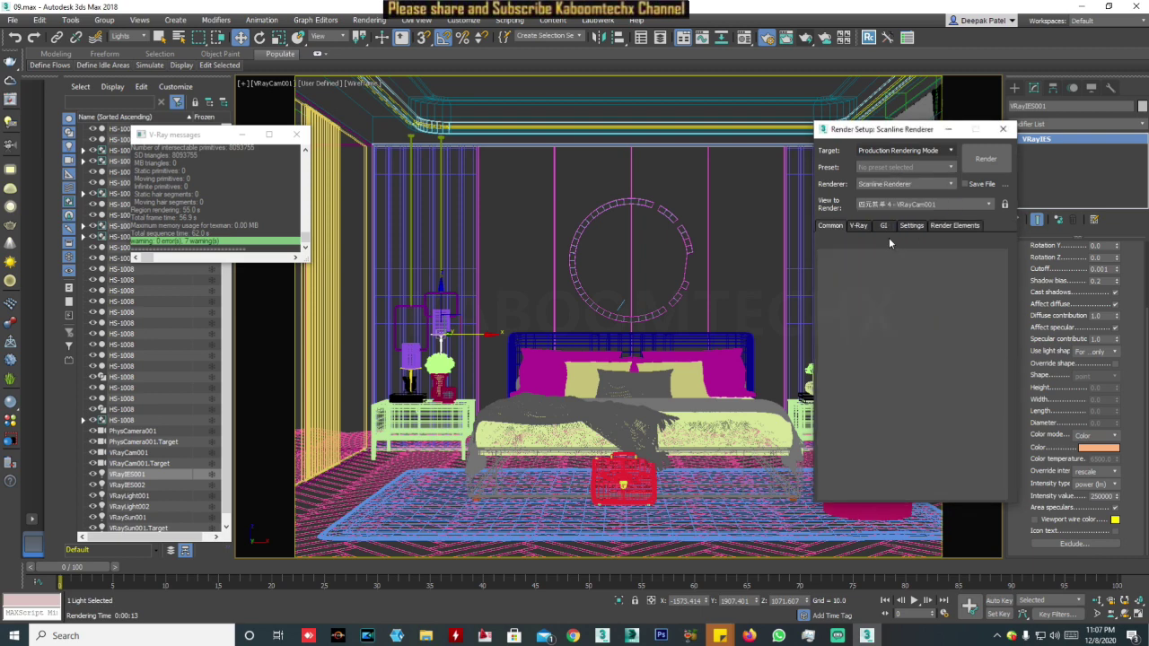
{"action": "left_click", "coordinate": [859, 227]}
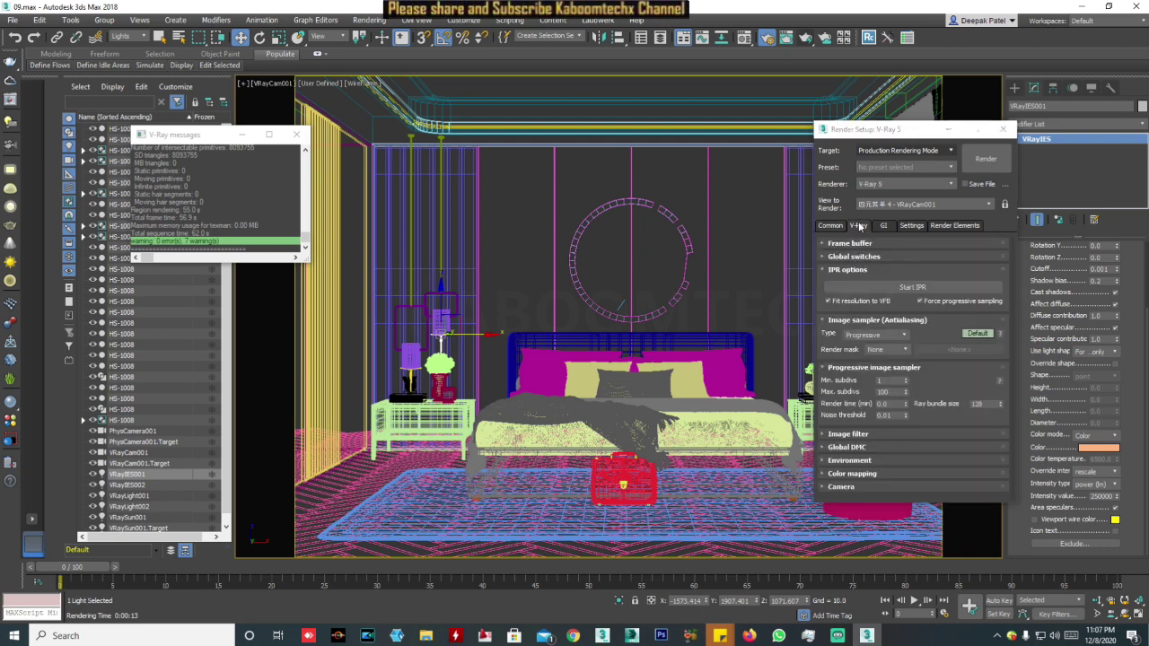
{"action": "left_click", "coordinate": [880, 337]}
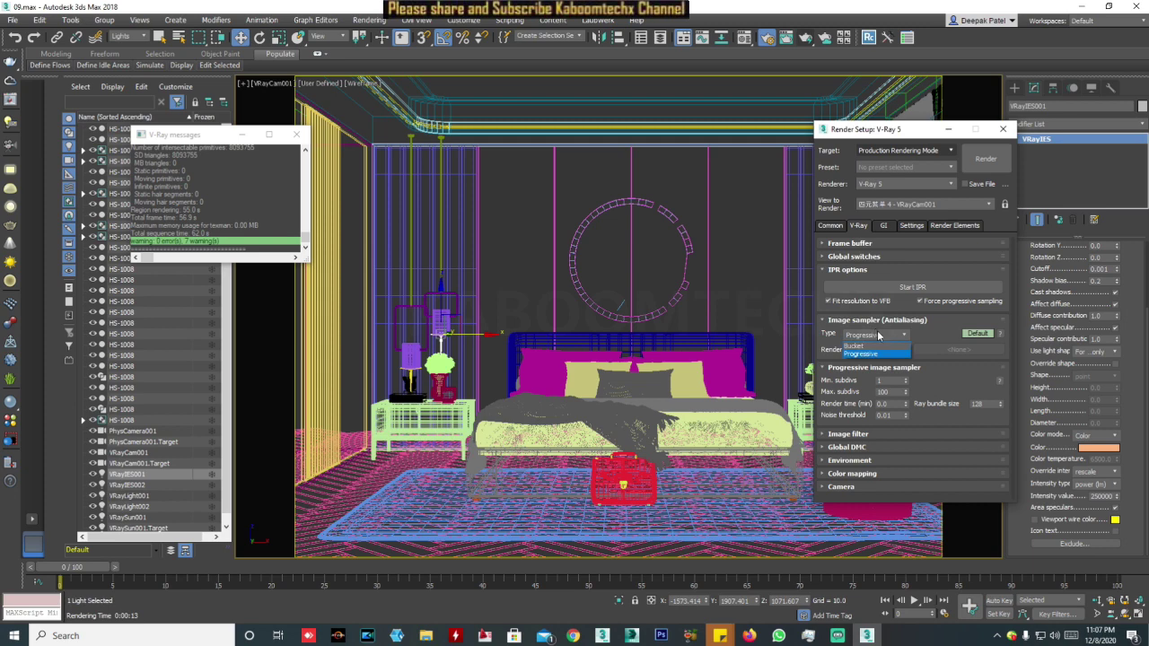
{"action": "left_click", "coordinate": [860, 345]}
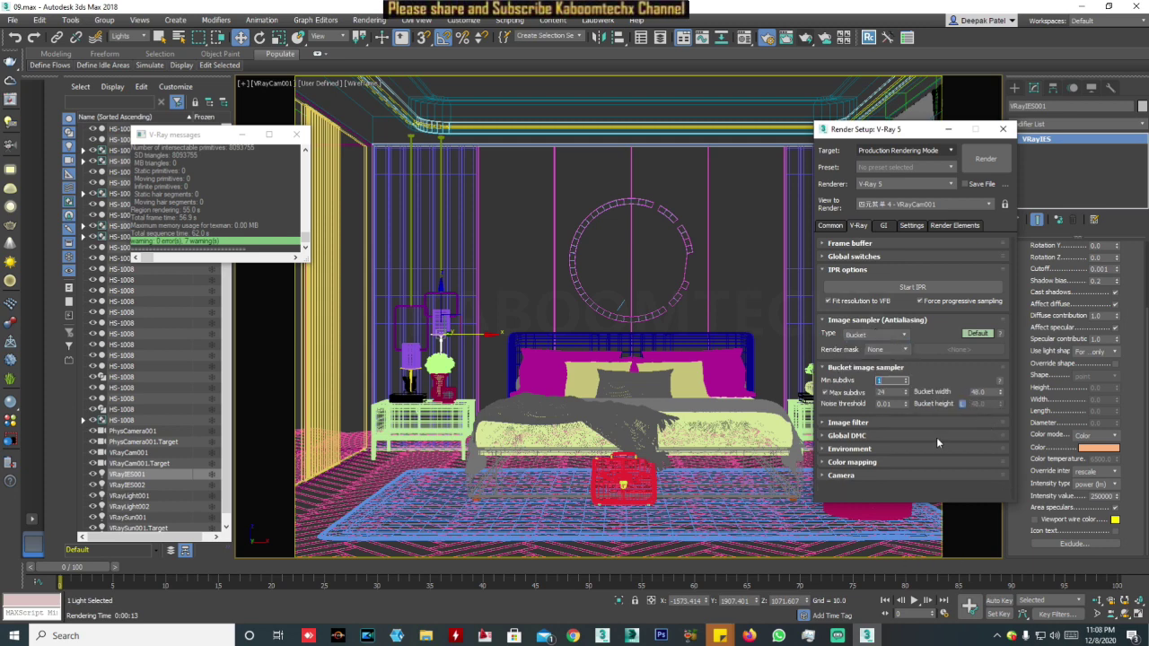
Step: Review the color mapping, GI and Render Elements settings, then start a new bedroom render
{"action": "left_click", "coordinate": [877, 462]}
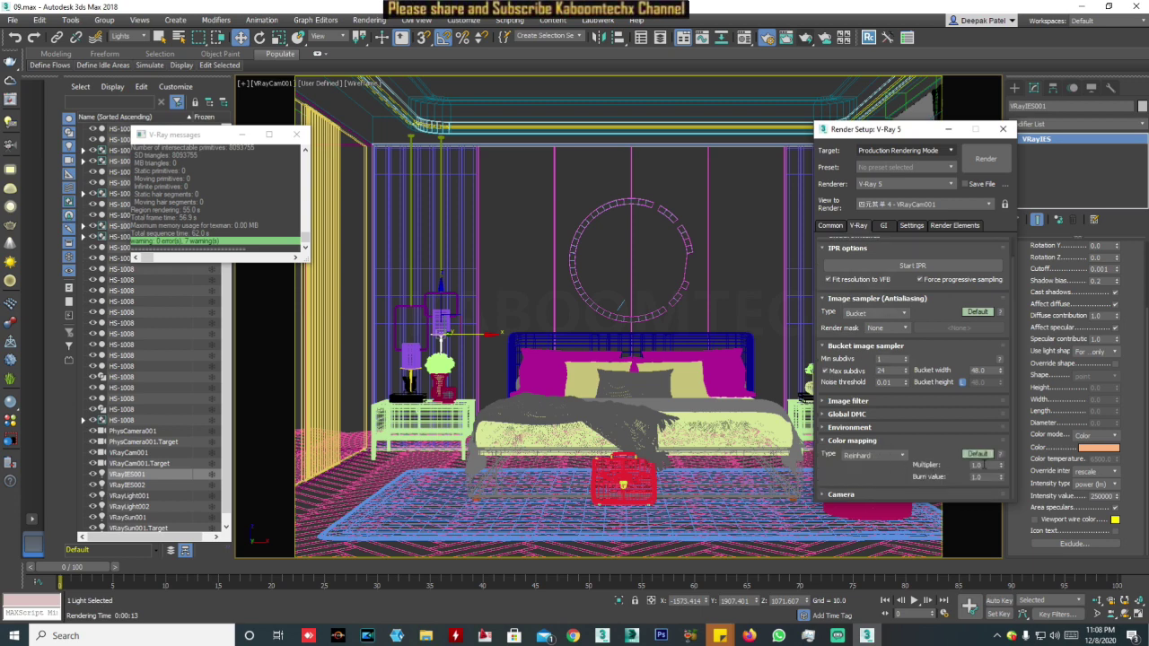
{"action": "left_click", "coordinate": [884, 225]}
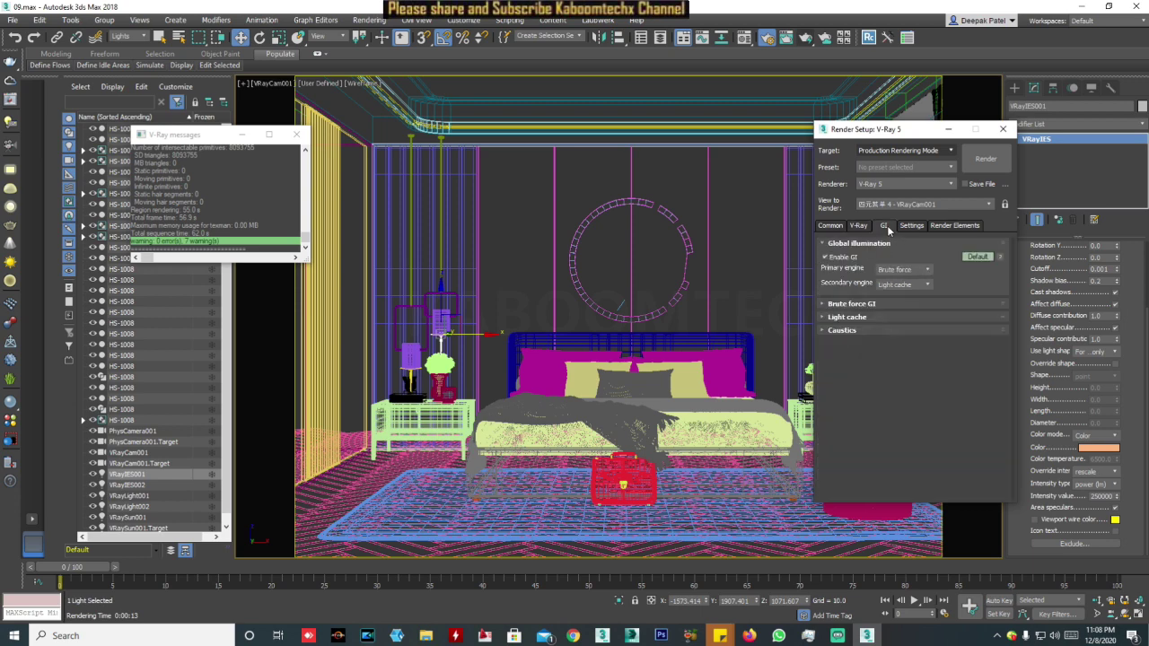
{"action": "left_click", "coordinate": [952, 225]}
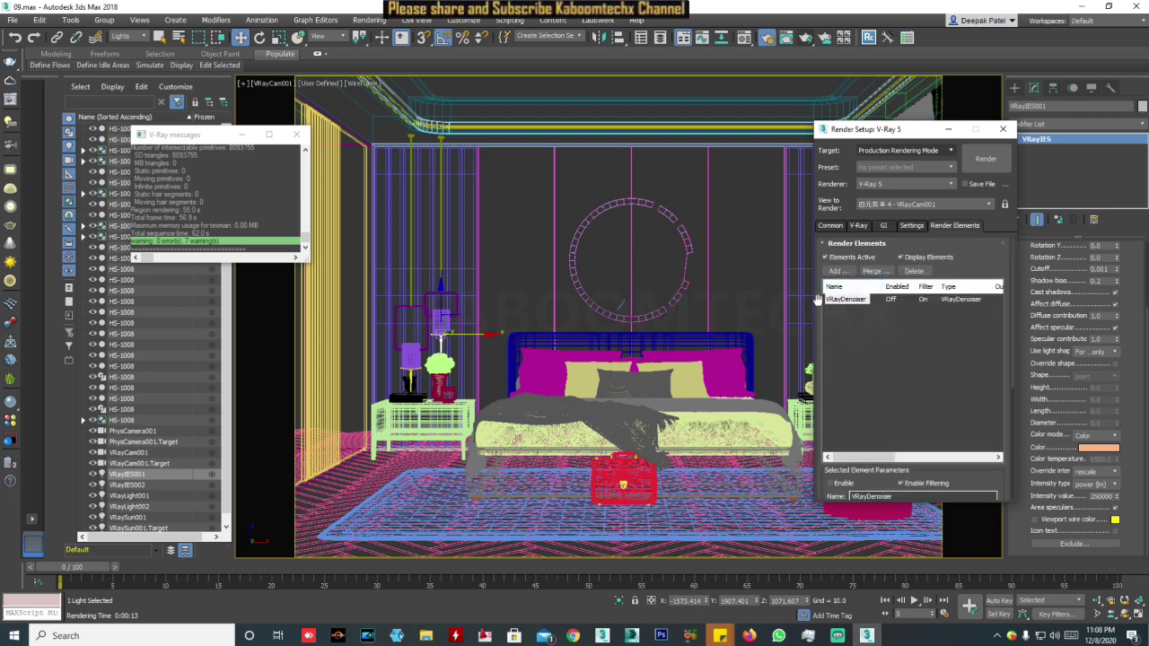
{"action": "left_click", "coordinate": [832, 226]}
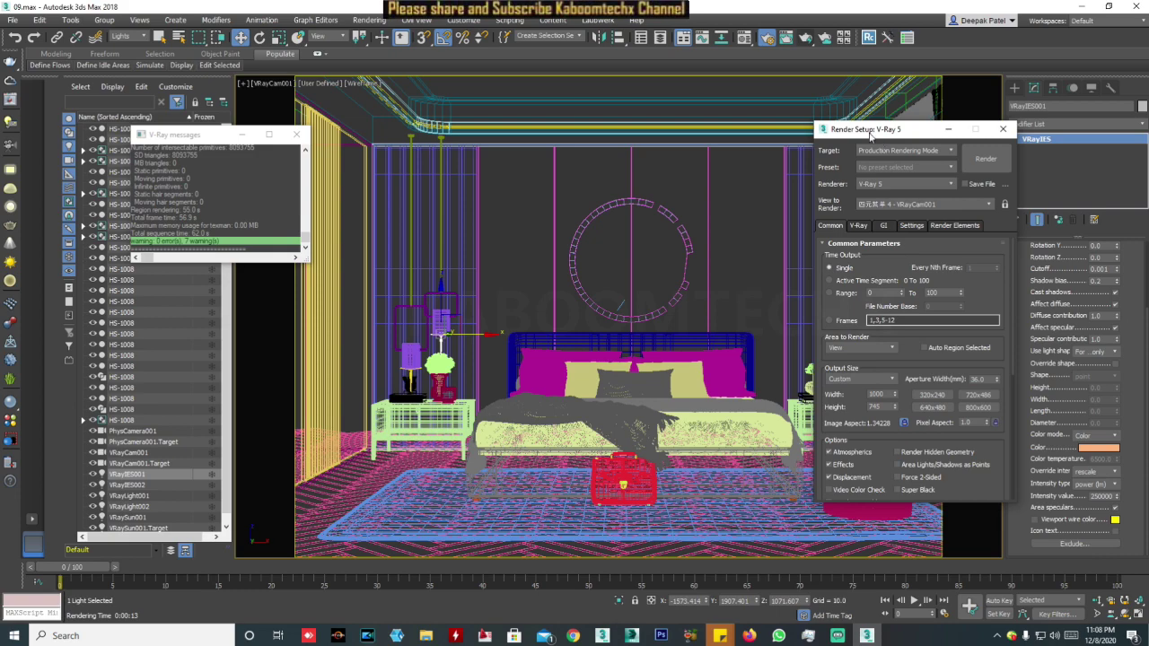
{"action": "left_click_drag", "start_coordinate": [884, 129], "coordinate": [931, 109]}
{"action": "left_click", "coordinate": [1032, 140]}
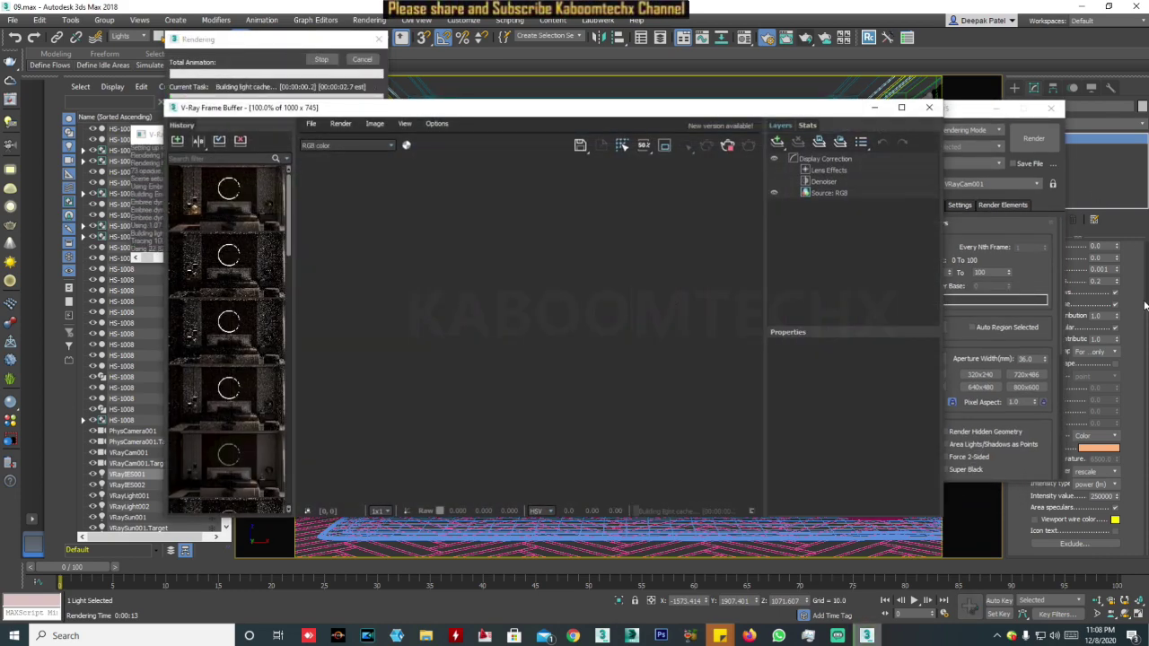
Step: Raise the finished bucket render's Display Correction exposure to about 2.14
{"action": "scroll", "coordinate": [718, 350], "scroll_direction": "down", "scroll_amount": 3}
{"action": "scroll", "coordinate": [676, 384], "scroll_direction": "down", "scroll_amount": 1}
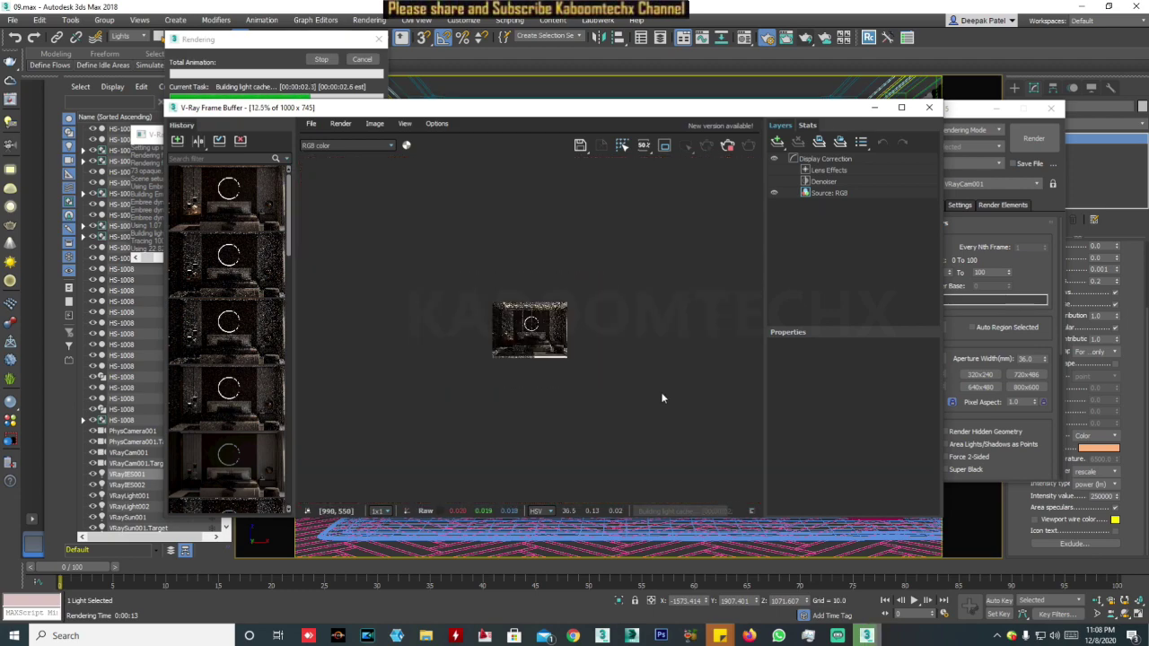
{"action": "scroll", "coordinate": [638, 396], "scroll_direction": "up", "scroll_amount": 2}
{"action": "scroll", "coordinate": [638, 397], "scroll_direction": "up", "scroll_amount": 2}
{"action": "scroll", "coordinate": [639, 402], "scroll_direction": "down", "scroll_amount": 2}
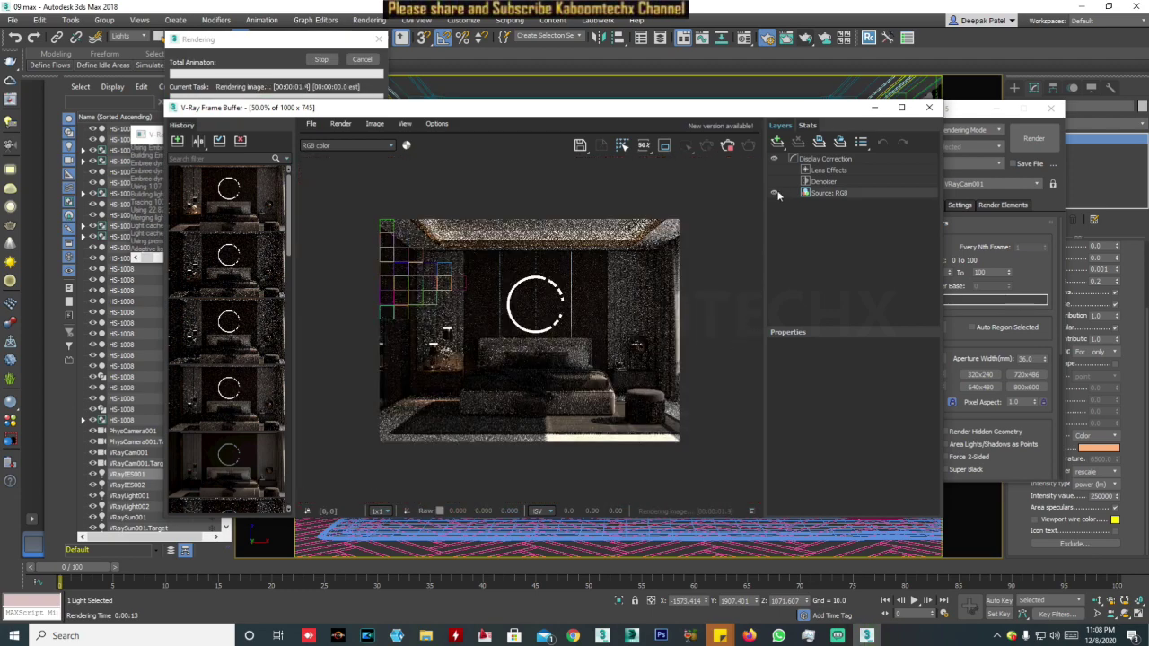
{"action": "left_click", "coordinate": [835, 158]}
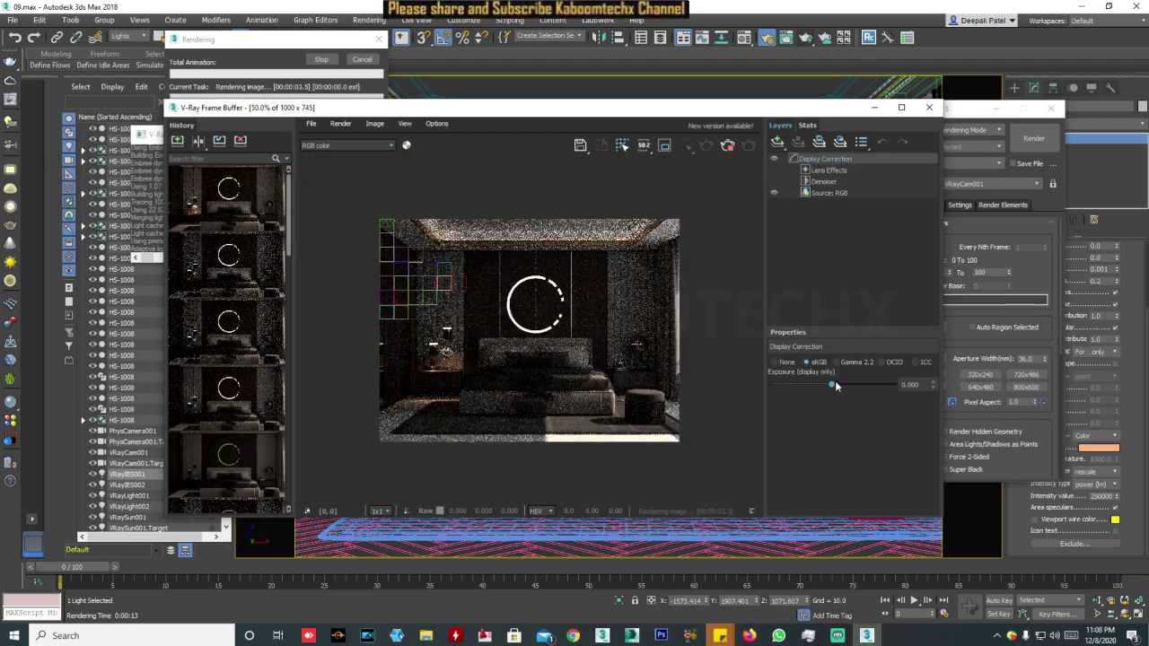
{"action": "left_click_drag", "start_coordinate": [833, 384], "coordinate": [855, 385]}
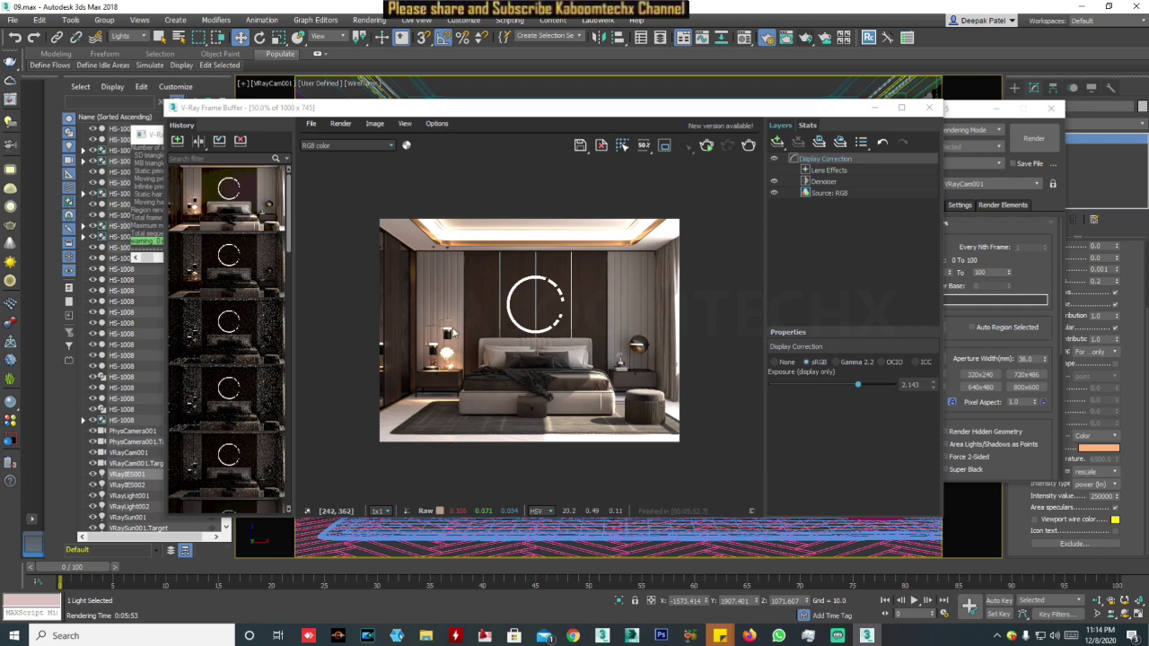
{"action": "scroll", "coordinate": [454, 334], "scroll_direction": "up", "scroll_amount": 2}
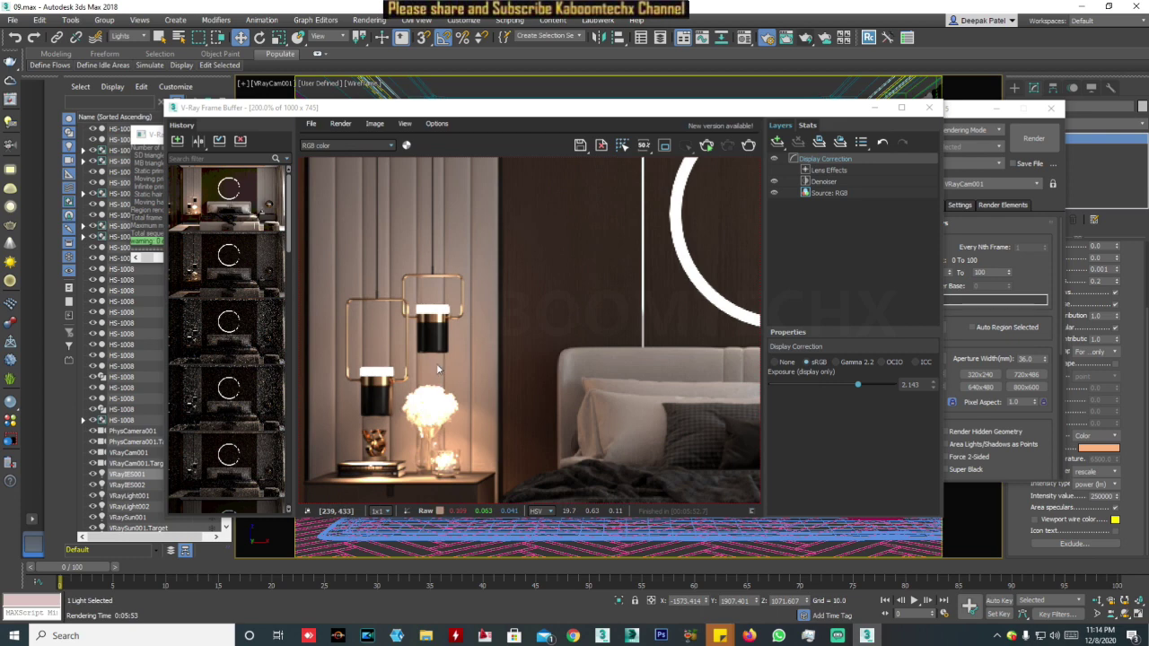
{"action": "scroll", "coordinate": [456, 386], "scroll_direction": "down", "scroll_amount": 2}
{"action": "scroll", "coordinate": [458, 393], "scroll_direction": "up", "scroll_amount": 1}
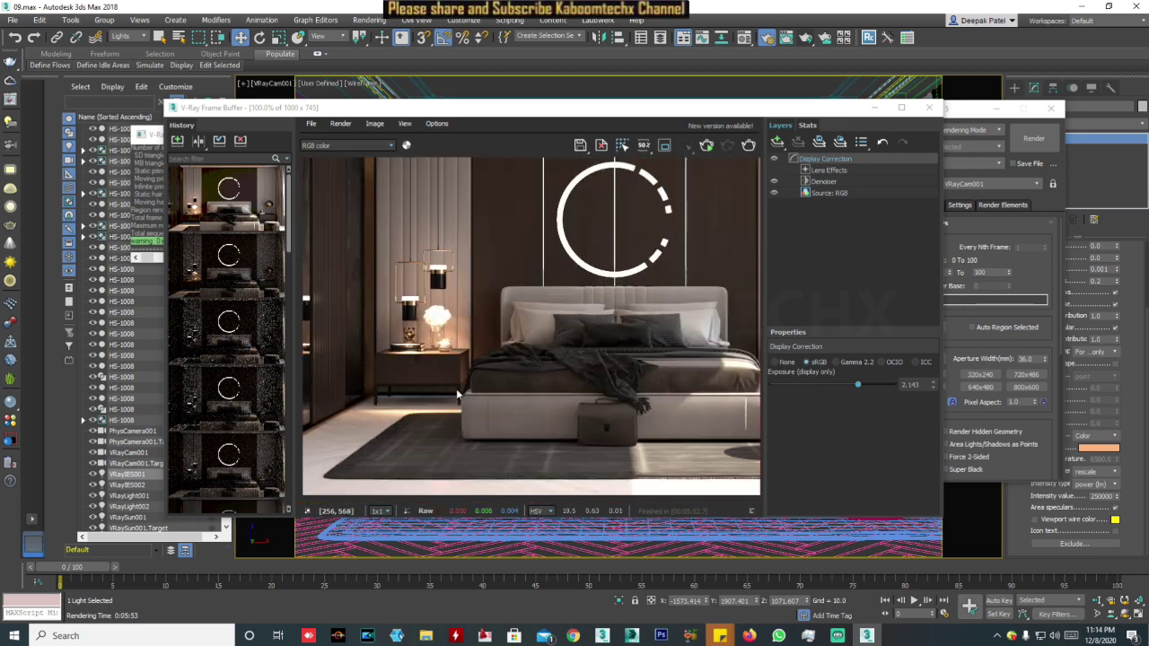
{"action": "scroll", "coordinate": [459, 395], "scroll_direction": "up", "scroll_amount": 1}
{"action": "scroll", "coordinate": [406, 257], "scroll_direction": "up", "scroll_amount": 1}
{"action": "scroll", "coordinate": [448, 273], "scroll_direction": "down", "scroll_amount": 2}
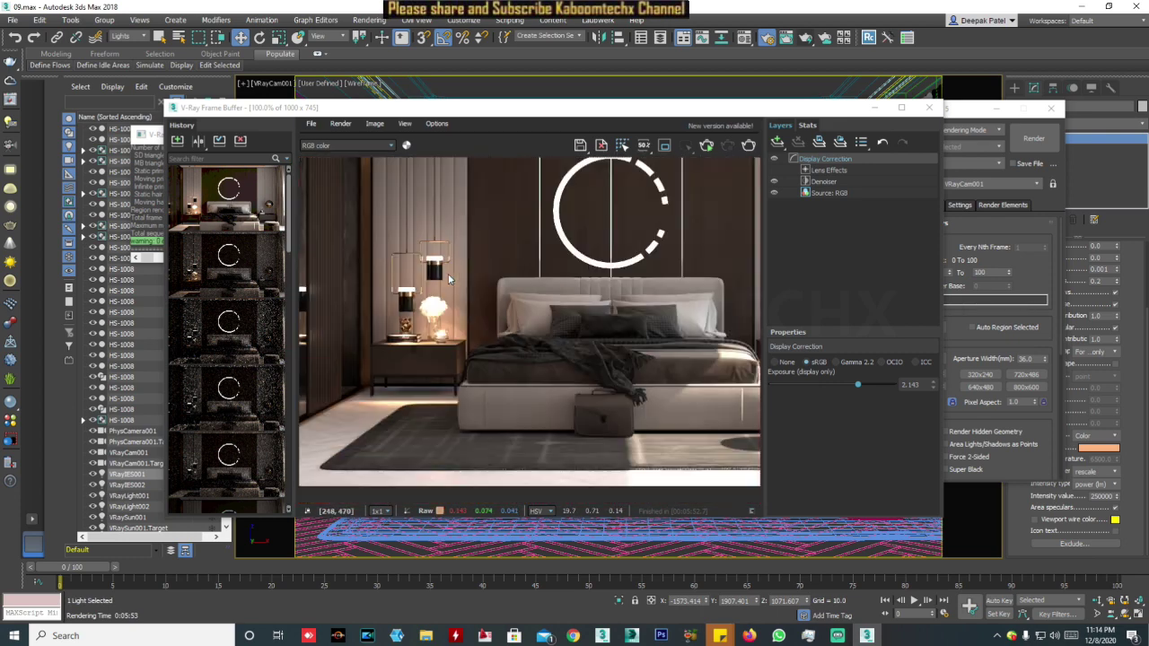
{"action": "scroll", "coordinate": [447, 273], "scroll_direction": "down", "scroll_amount": 1}
{"action": "scroll", "coordinate": [607, 300], "scroll_direction": "up", "scroll_amount": 1}
{"action": "scroll", "coordinate": [604, 318], "scroll_direction": "down", "scroll_amount": 1}
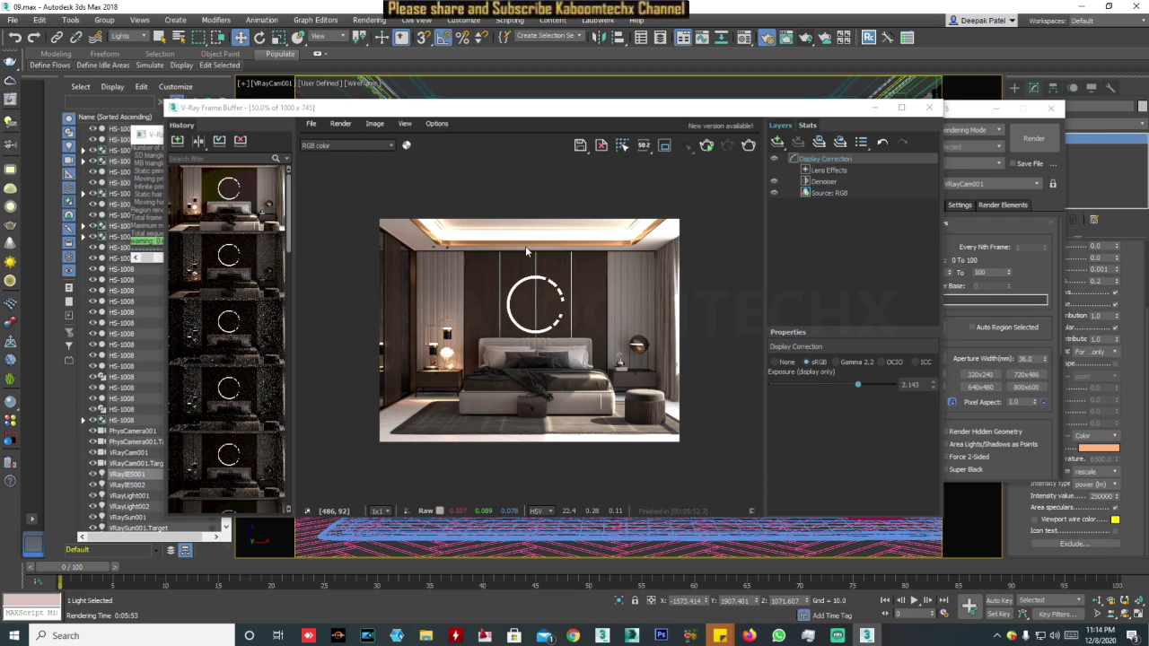
{"action": "scroll", "coordinate": [519, 388], "scroll_direction": "up", "scroll_amount": 1}
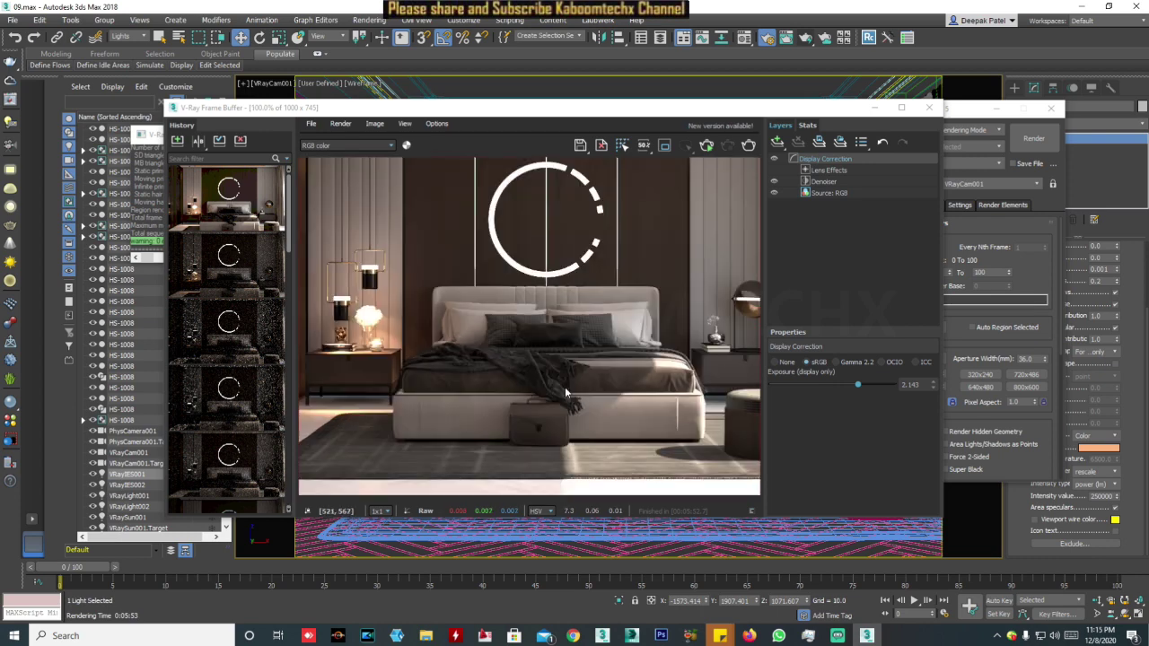
{"action": "scroll", "coordinate": [579, 384], "scroll_direction": "up", "scroll_amount": 1}
{"action": "scroll", "coordinate": [574, 355], "scroll_direction": "down", "scroll_amount": 1}
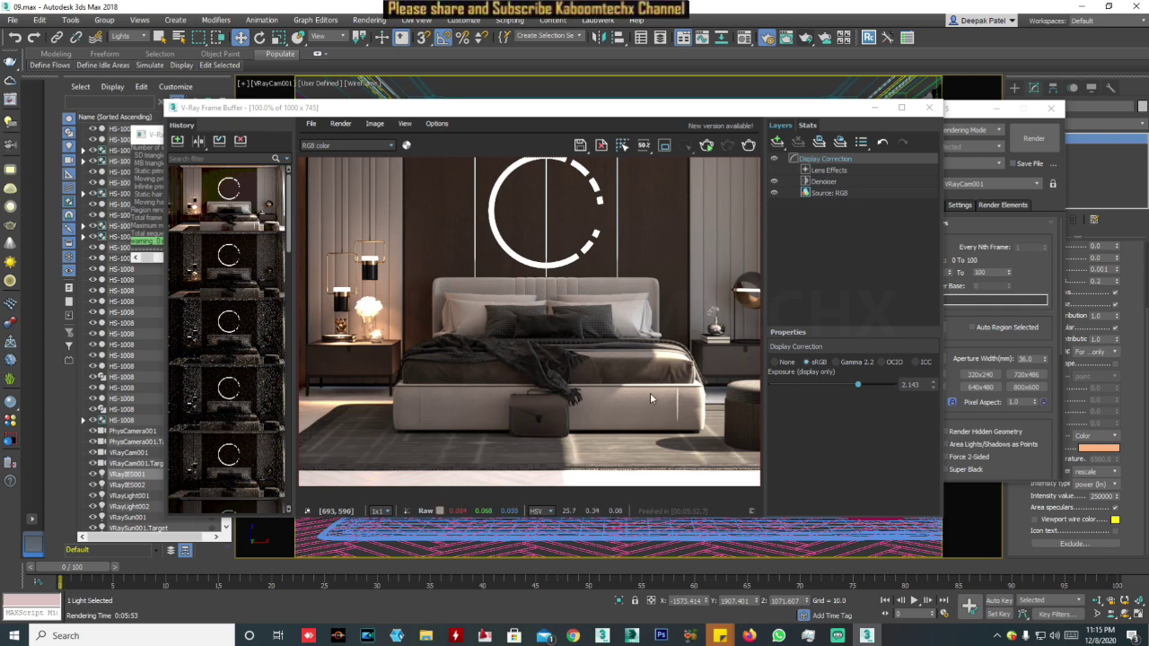
{"action": "scroll", "coordinate": [638, 400], "scroll_direction": "up", "scroll_amount": 1}
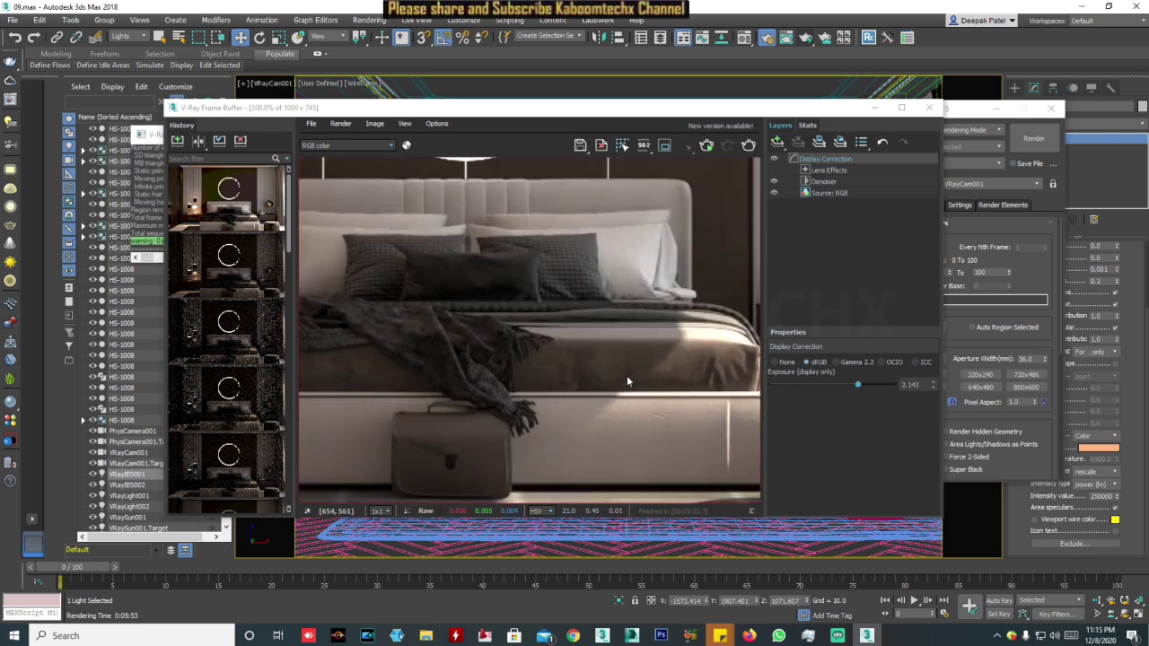
{"action": "scroll", "coordinate": [646, 369], "scroll_direction": "up", "scroll_amount": 1}
{"action": "scroll", "coordinate": [600, 423], "scroll_direction": "down", "scroll_amount": 2}
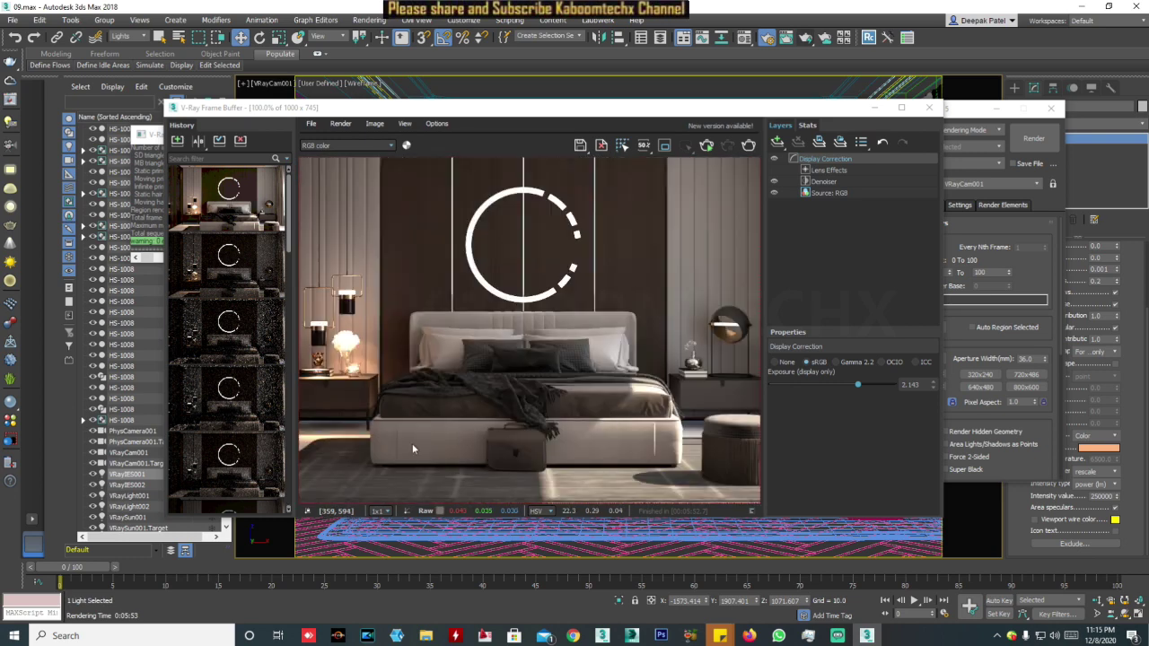
{"action": "scroll", "coordinate": [412, 443], "scroll_direction": "down", "scroll_amount": 1}
{"action": "scroll", "coordinate": [409, 247], "scroll_direction": "up", "scroll_amount": 1}
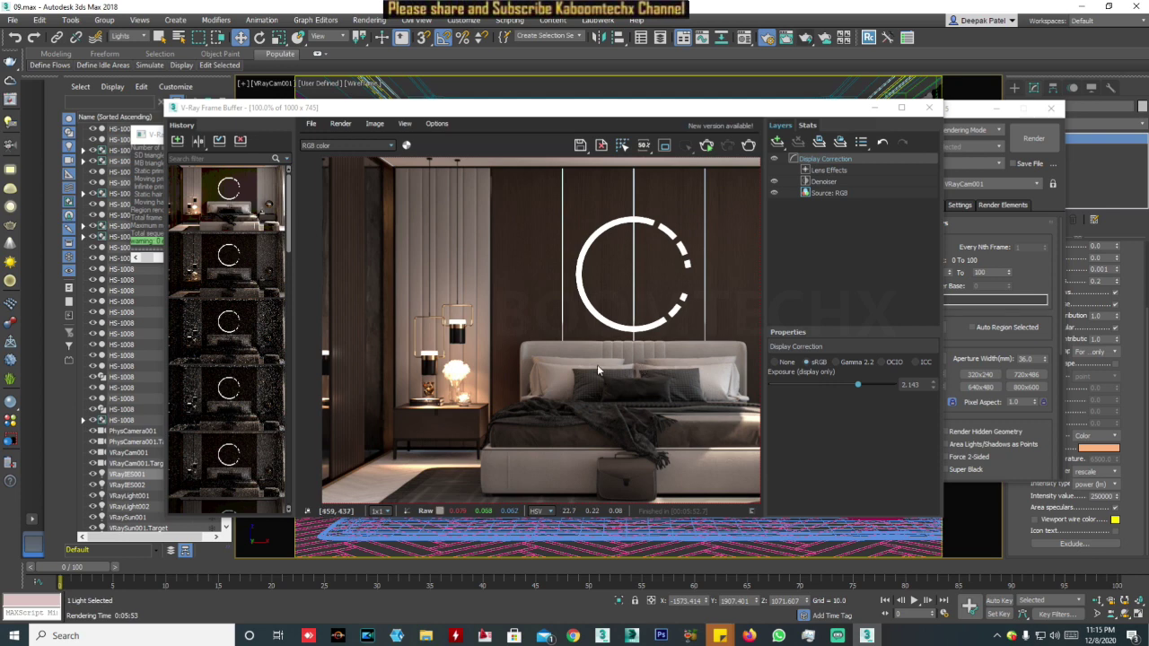
{"action": "scroll", "coordinate": [520, 377], "scroll_direction": "down", "scroll_amount": 3}
{"action": "scroll", "coordinate": [560, 387], "scroll_direction": "up", "scroll_amount": 3}
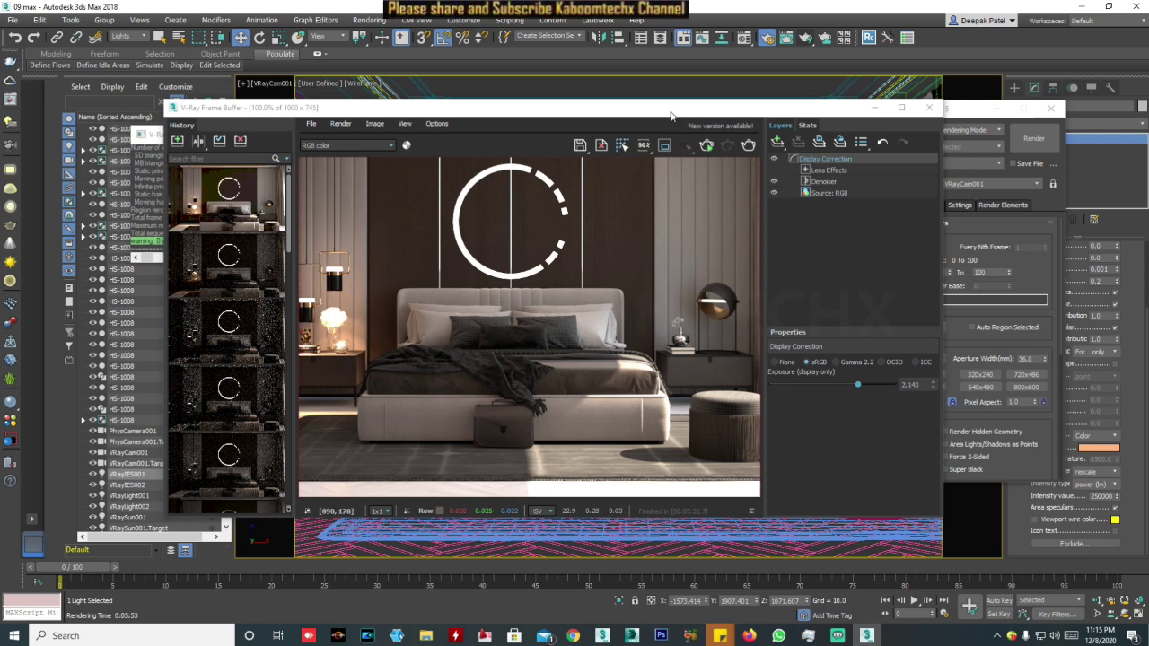
{"action": "left_click_drag", "start_coordinate": [664, 105], "coordinate": [665, 166]}
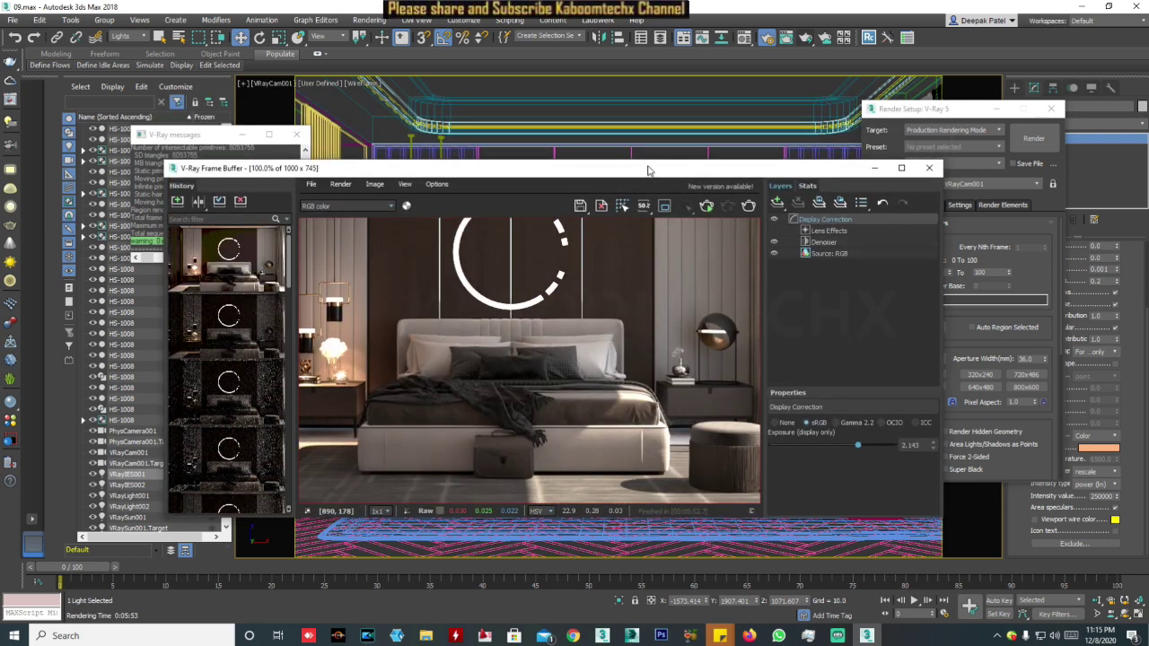
{"action": "left_click_drag", "start_coordinate": [649, 171], "coordinate": [649, 40]}
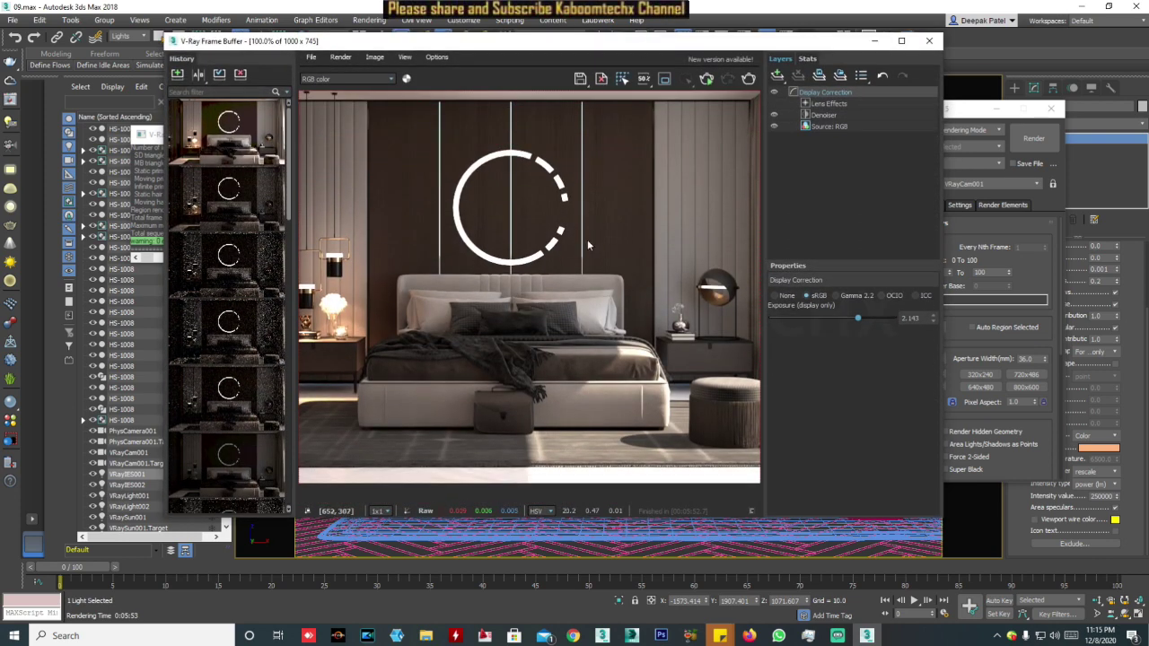
{"action": "scroll", "coordinate": [589, 224], "scroll_direction": "down", "scroll_amount": 1}
{"action": "scroll", "coordinate": [565, 267], "scroll_direction": "up", "scroll_amount": 1}
{"action": "scroll", "coordinate": [564, 266], "scroll_direction": "down", "scroll_amount": 1}
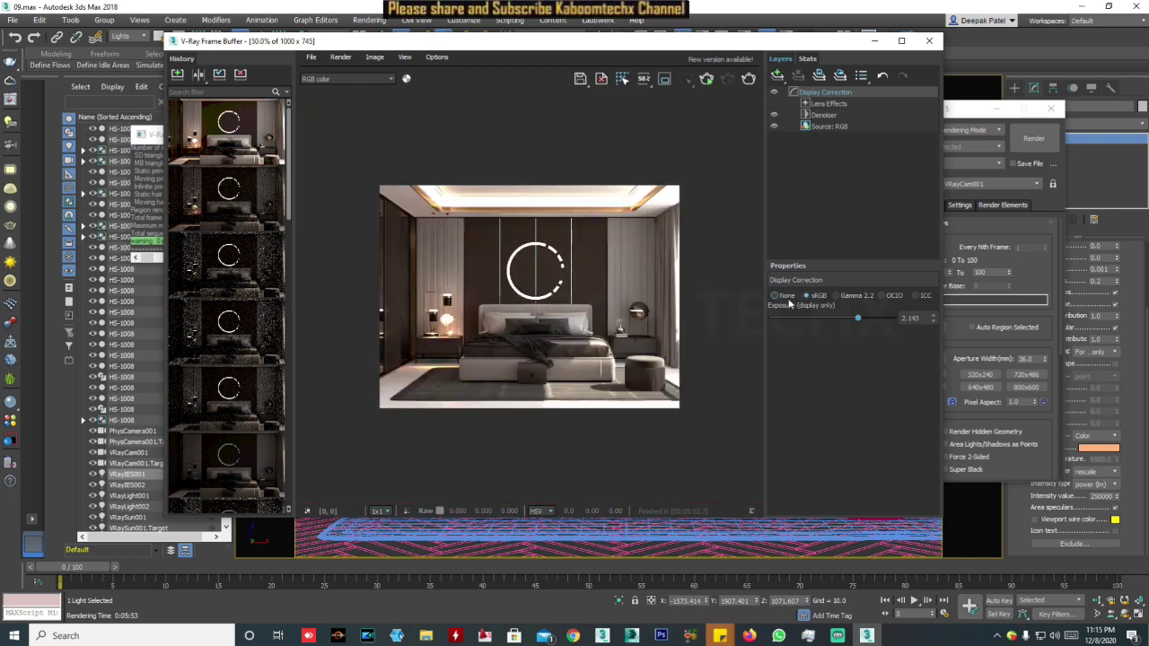
Step: Set the frame buffer image source to LightMix after comparing it with RGB at 100% and 50% zoom
{"action": "left_click", "coordinate": [833, 128]}
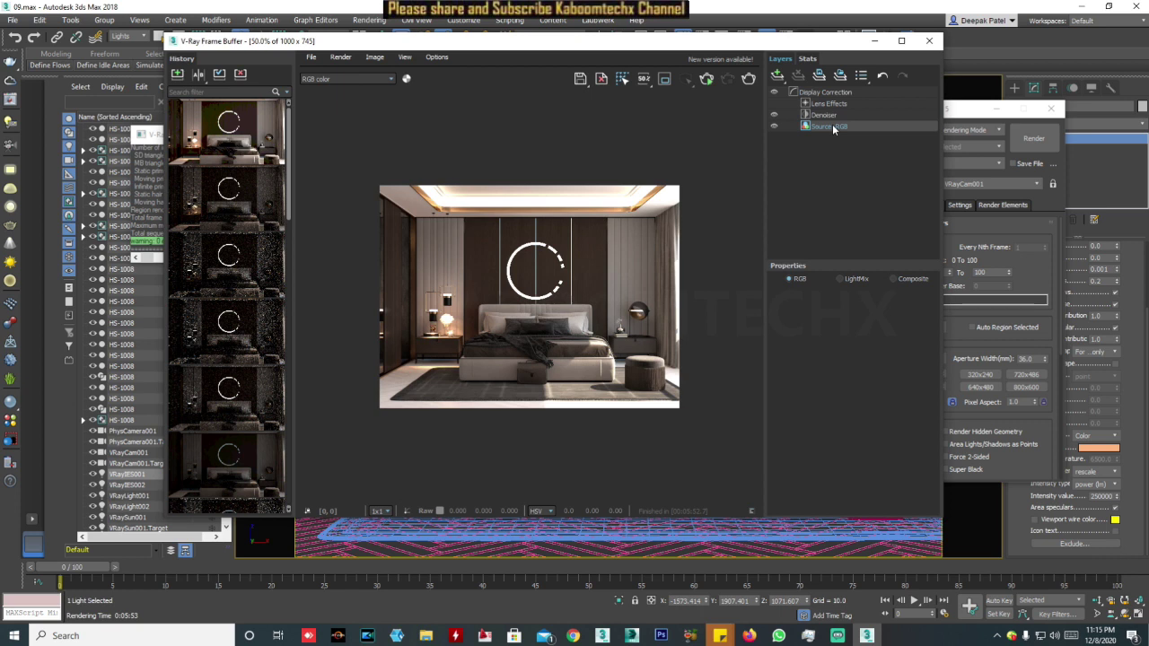
{"action": "left_click", "coordinate": [843, 278]}
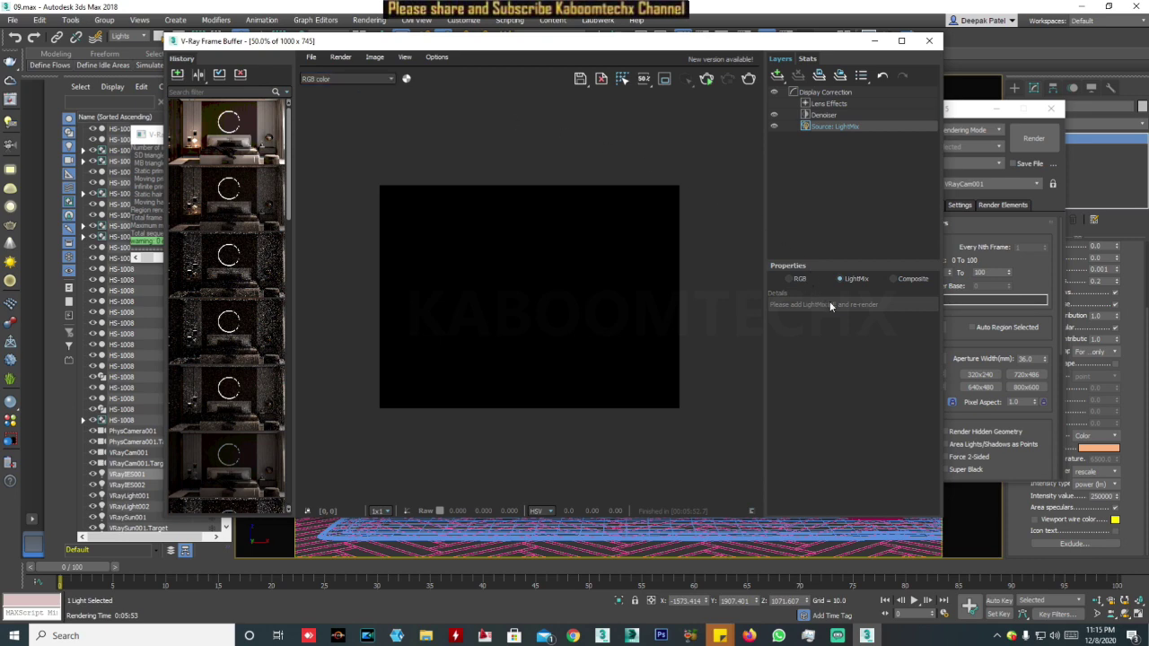
{"action": "left_click", "coordinate": [795, 279]}
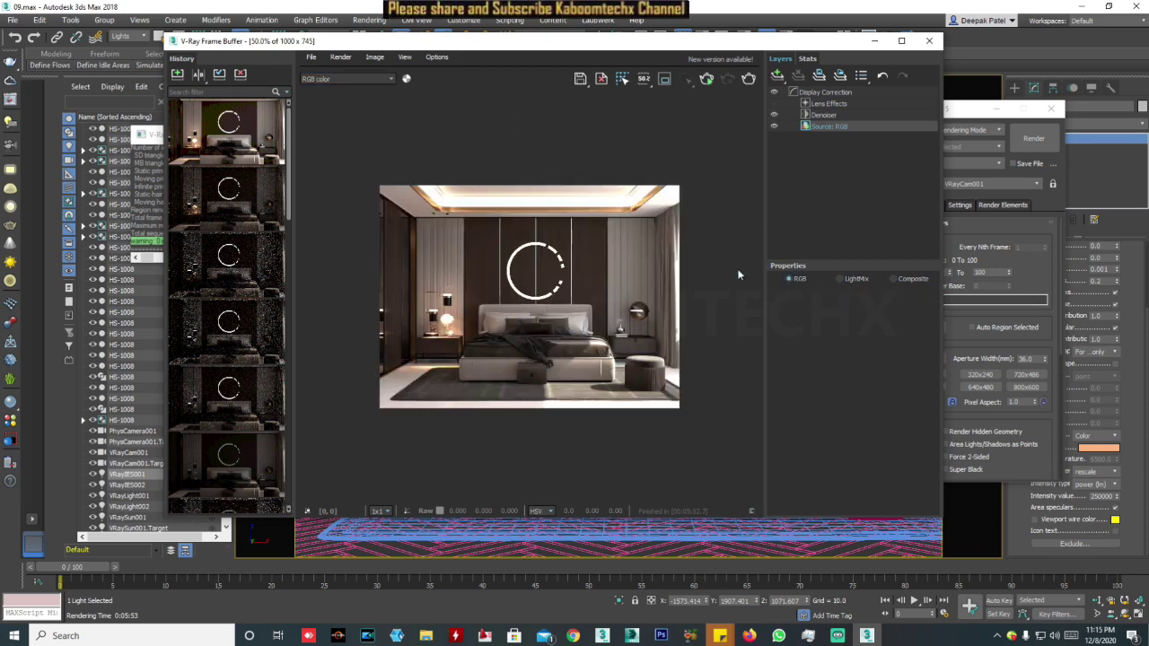
{"action": "double_click", "coordinate": [526, 323]}
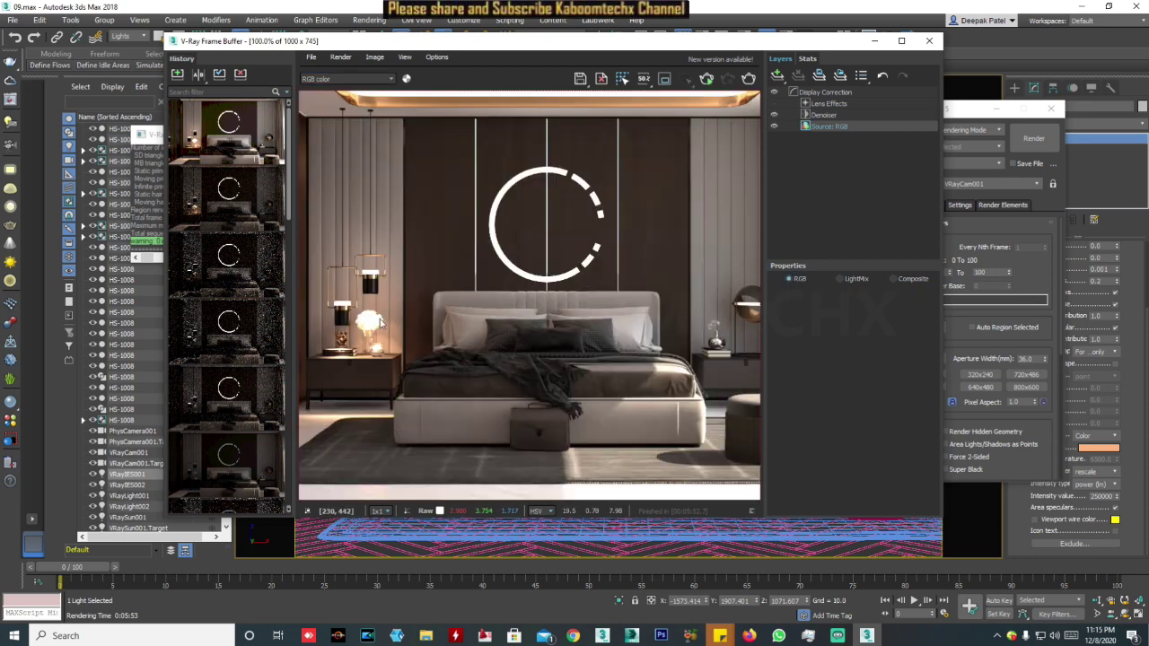
{"action": "double_click", "coordinate": [427, 216]}
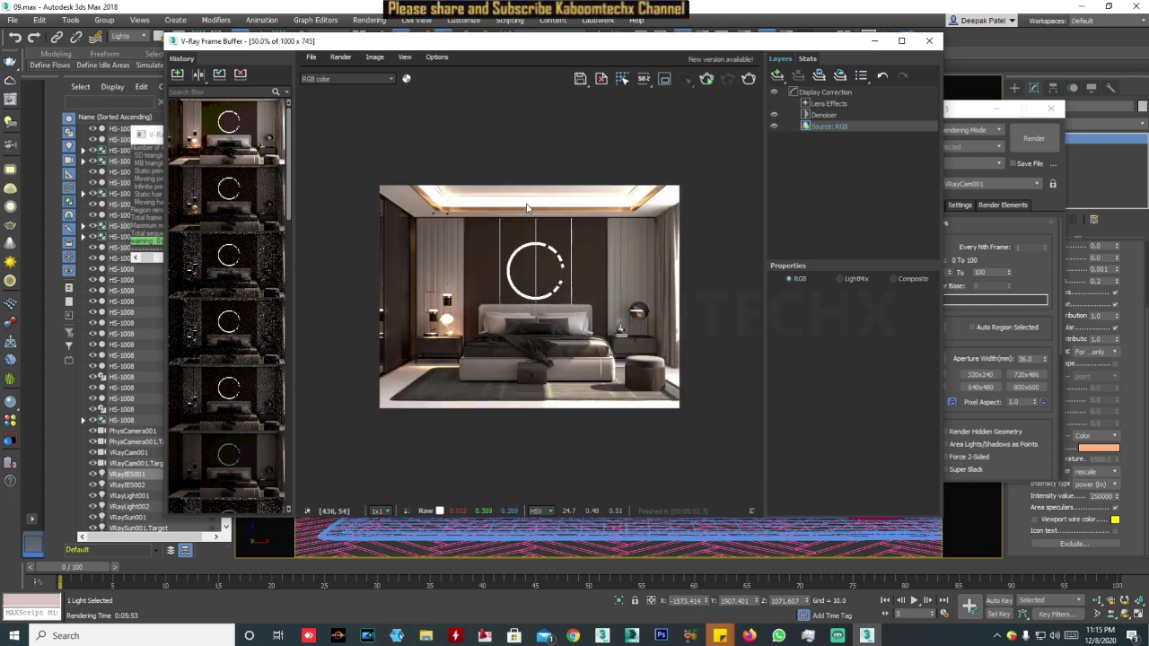
{"action": "left_click", "coordinate": [849, 282]}
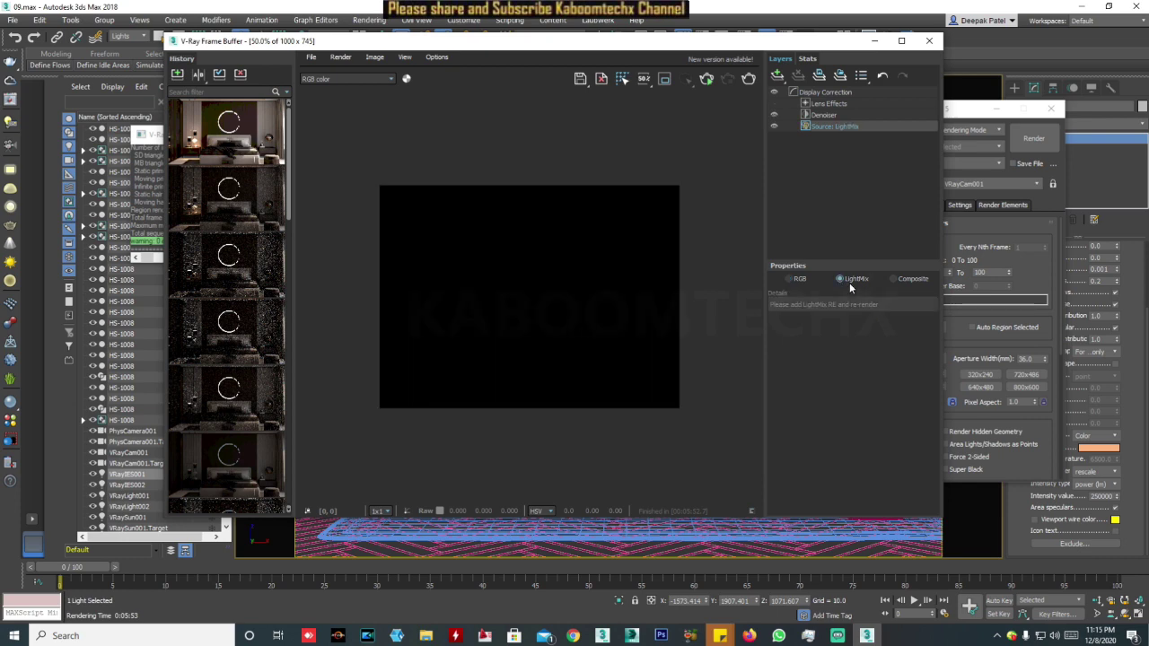
{"action": "left_click_drag", "start_coordinate": [738, 43], "coordinate": [516, 206]}
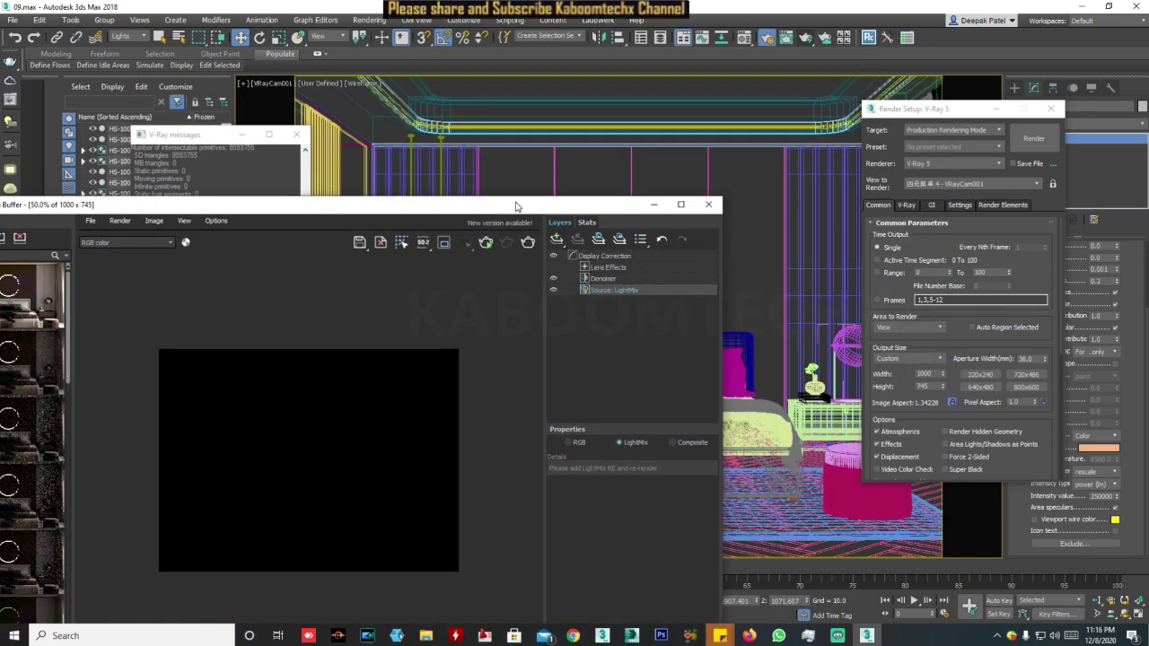
Step: Add a VRayLightMix render element and re-render interactively so each light is listed at 1.000
{"action": "left_click", "coordinate": [1003, 205]}
{"action": "left_click", "coordinate": [918, 256]}
{"action": "left_click_drag", "start_coordinate": [897, 284], "coordinate": [897, 308]}
{"action": "left_click", "coordinate": [987, 400]}
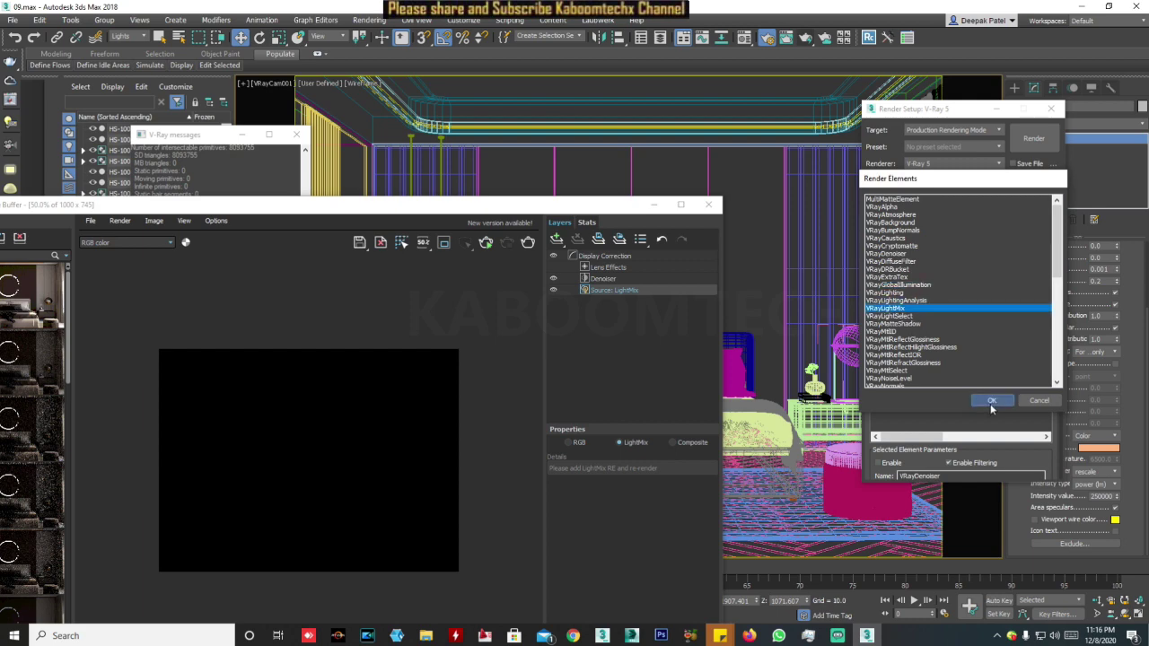
{"action": "mouse_move", "coordinate": [534, 209]}
{"action": "left_mouse_down"}
{"action": "mouse_move", "coordinate": [738, 155]}
{"action": "mouse_move", "coordinate": [749, 124]}
{"action": "left_mouse_up"}
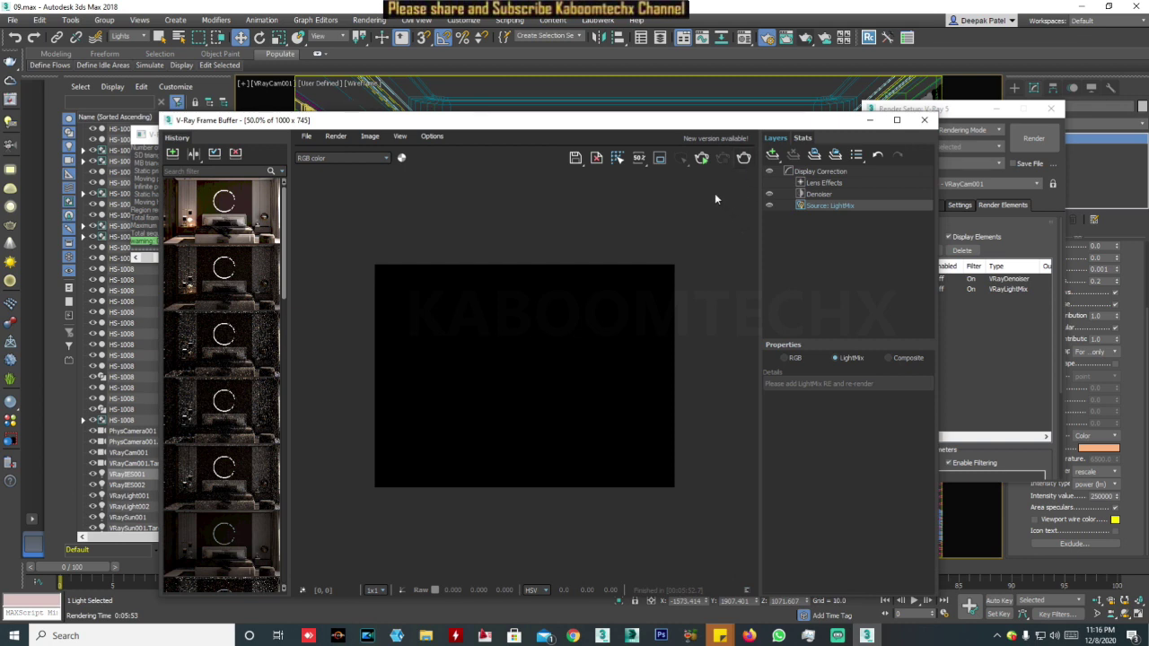
{"action": "left_click", "coordinate": [702, 159]}
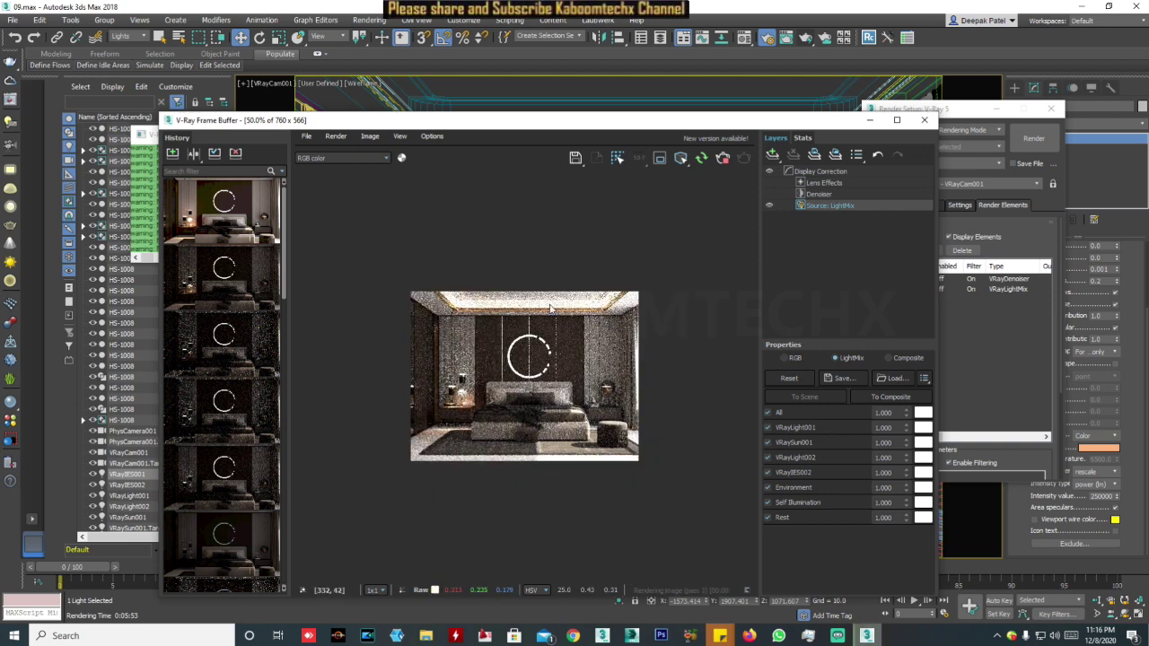
{"action": "scroll", "coordinate": [508, 316], "scroll_direction": "up", "scroll_amount": 2}
{"action": "scroll", "coordinate": [510, 318], "scroll_direction": "down", "scroll_amount": 2}
{"action": "scroll", "coordinate": [514, 319], "scroll_direction": "up", "scroll_amount": 1}
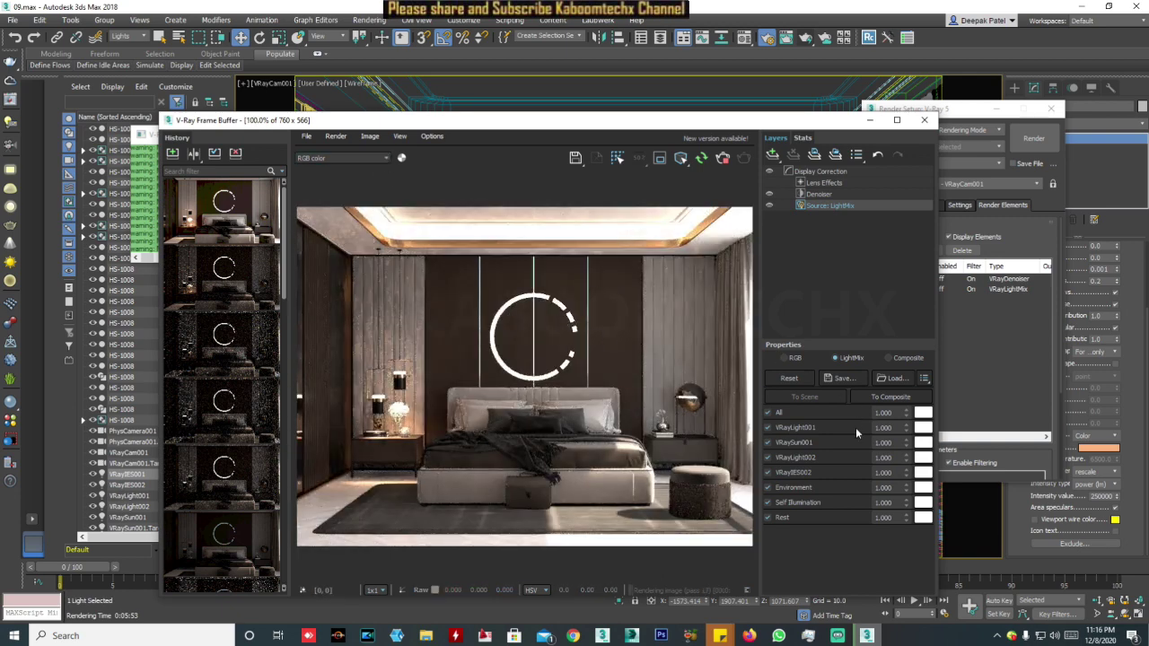
{"action": "left_click", "coordinate": [769, 412]}
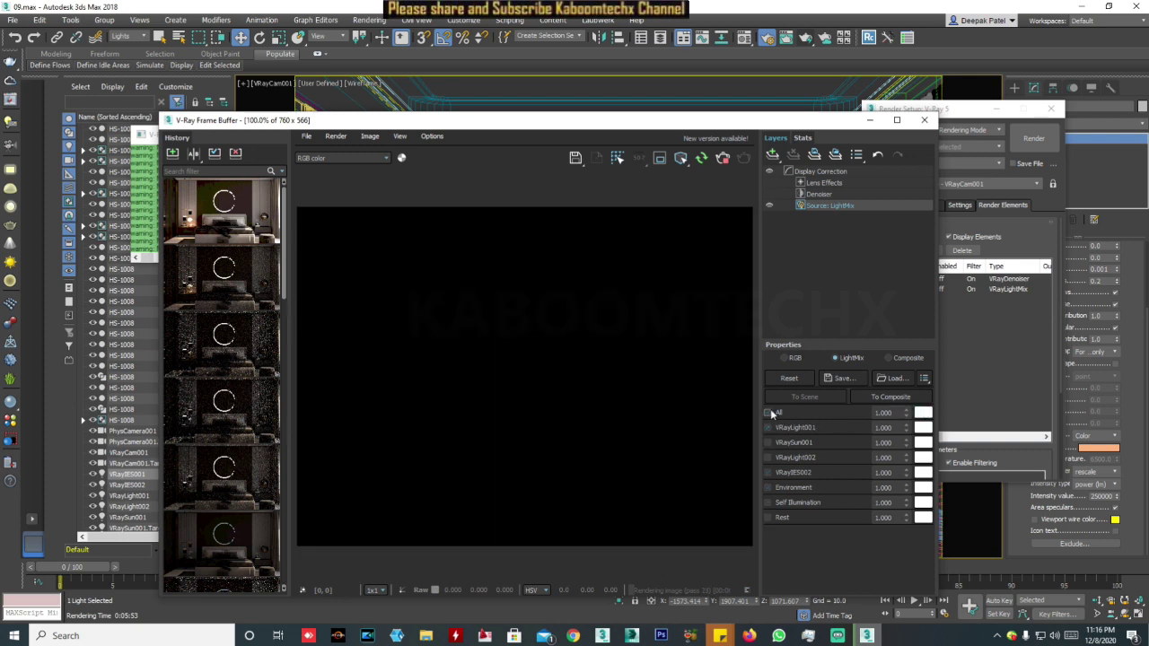
{"action": "left_click", "coordinate": [768, 412]}
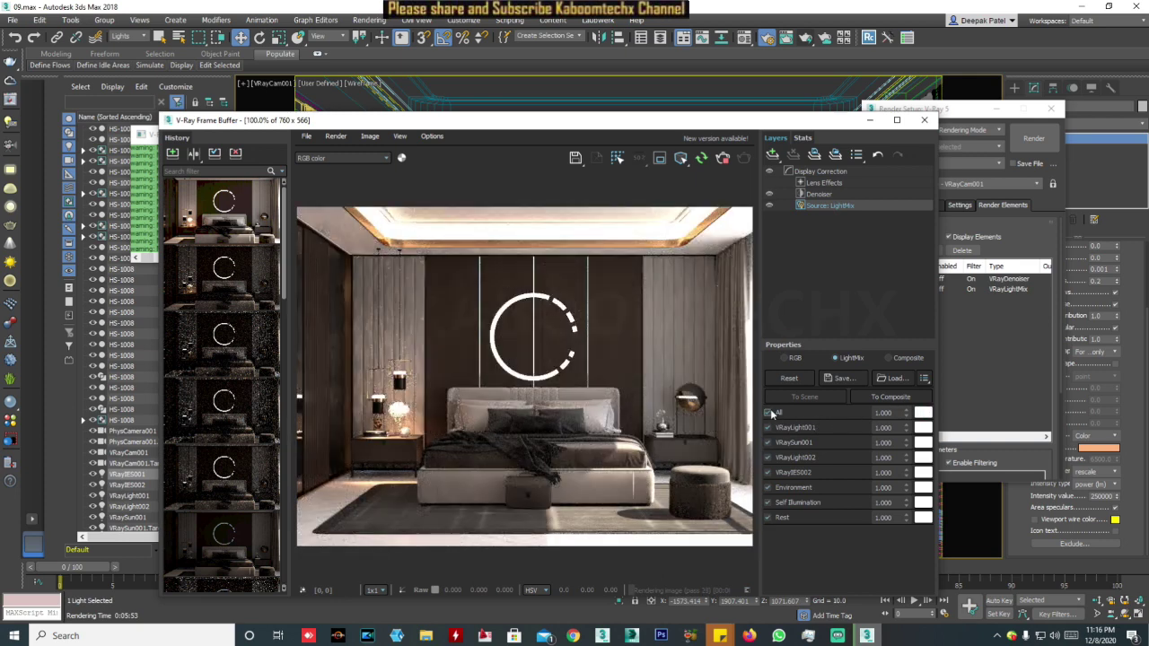
{"action": "left_click", "coordinate": [768, 428]}
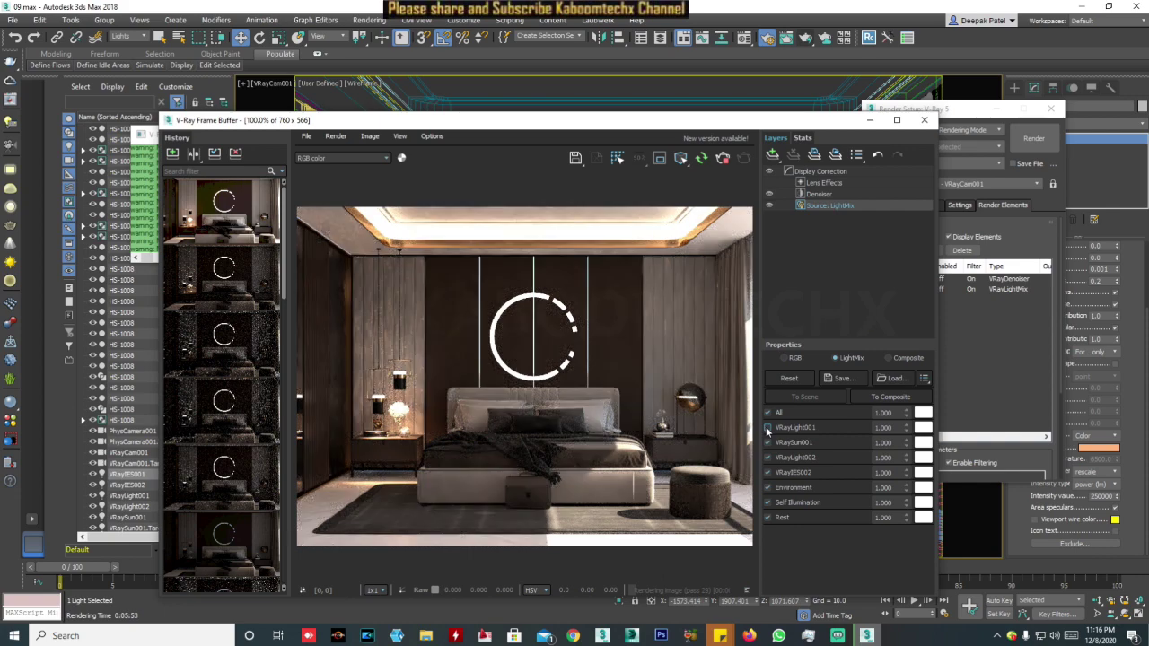
{"action": "left_click", "coordinate": [768, 428]}
{"action": "left_click", "coordinate": [768, 428]}
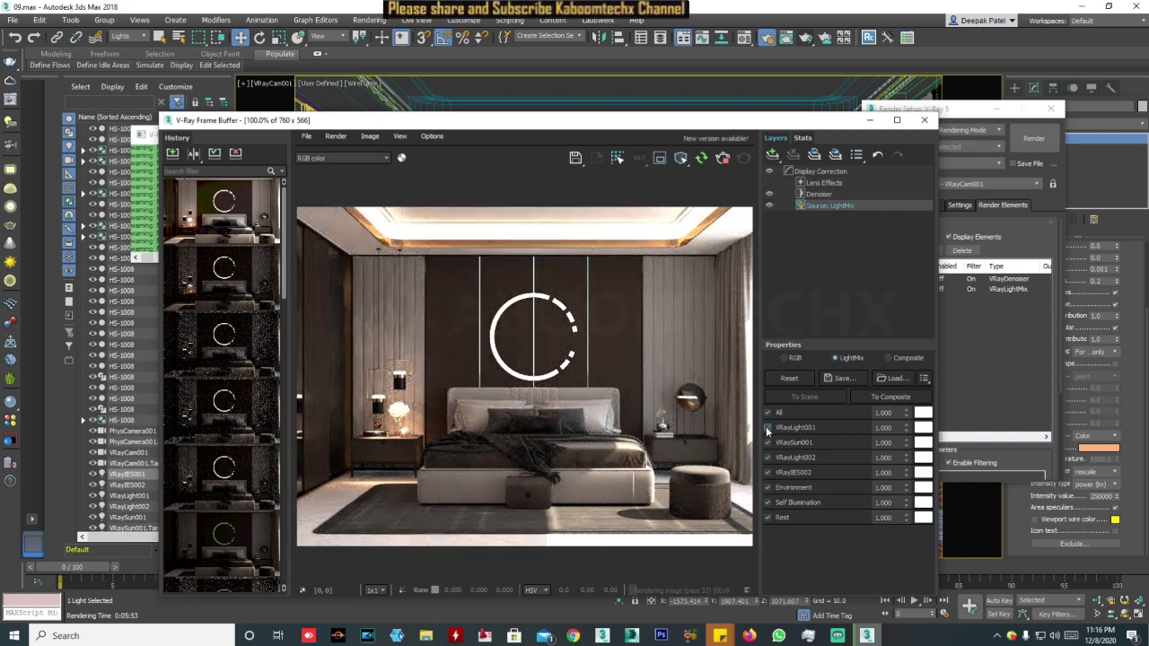
{"action": "left_click", "coordinate": [768, 429]}
{"action": "left_click", "coordinate": [767, 428]}
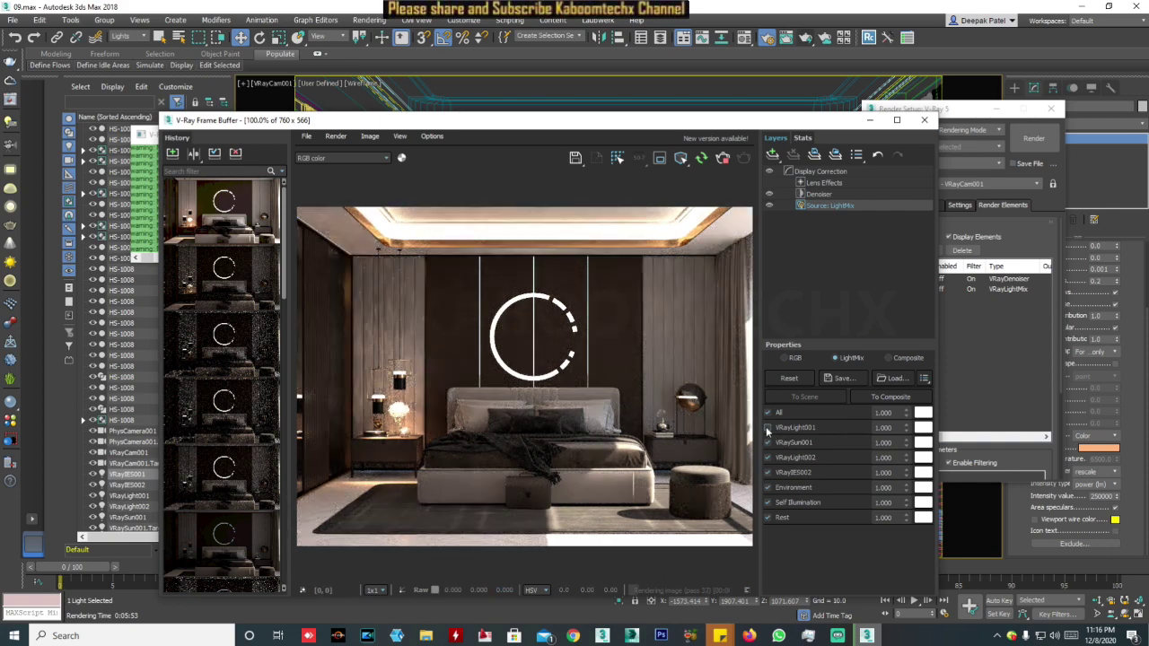
{"action": "left_click", "coordinate": [767, 429]}
{"action": "left_click", "coordinate": [767, 428]}
{"action": "left_click", "coordinate": [770, 442]}
{"action": "left_click", "coordinate": [769, 442]}
{"action": "left_click", "coordinate": [769, 442]}
{"action": "left_click", "coordinate": [769, 442]}
{"action": "left_click", "coordinate": [768, 443]}
{"action": "left_click", "coordinate": [768, 443]}
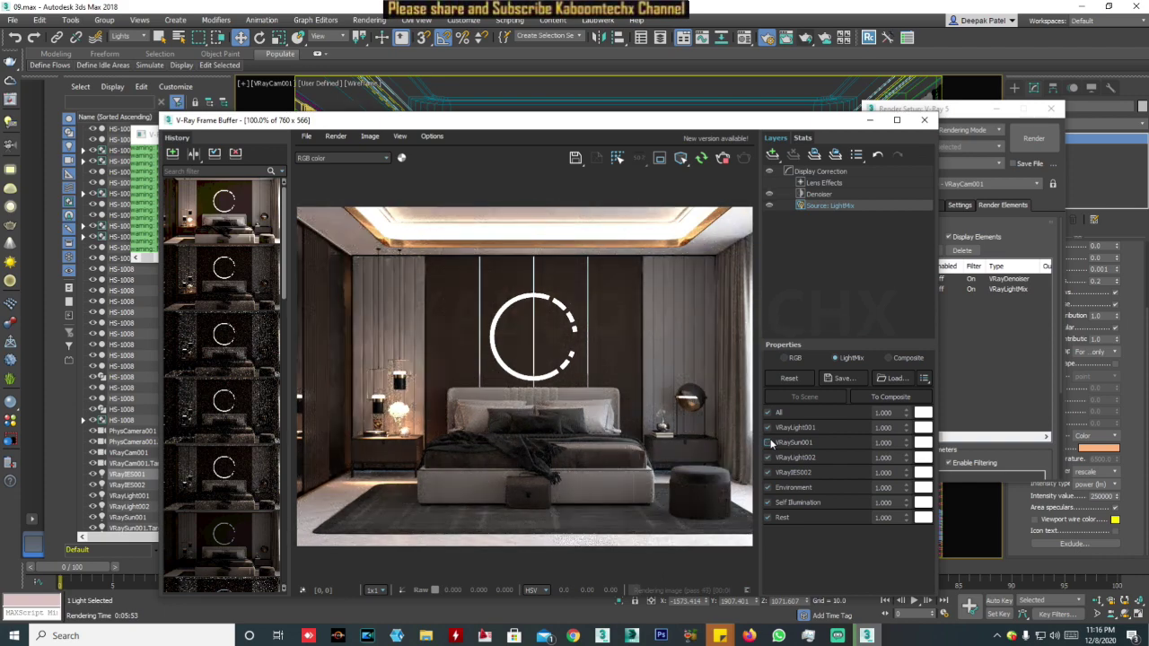
{"action": "left_click", "coordinate": [768, 442]}
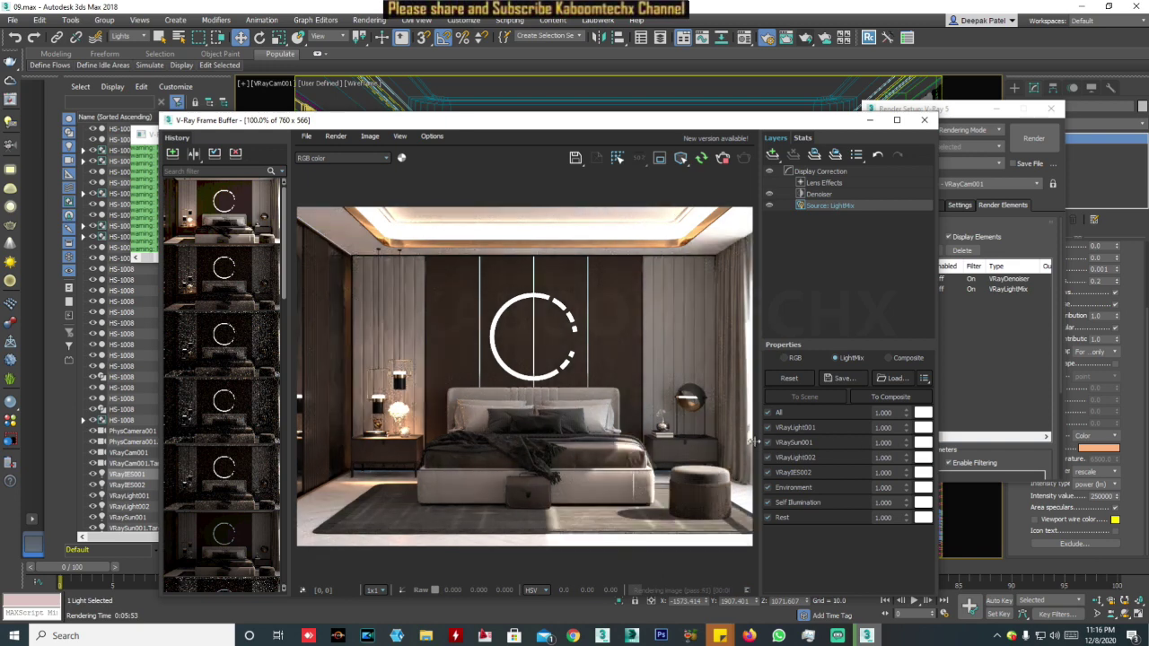
{"action": "left_click", "coordinate": [767, 458]}
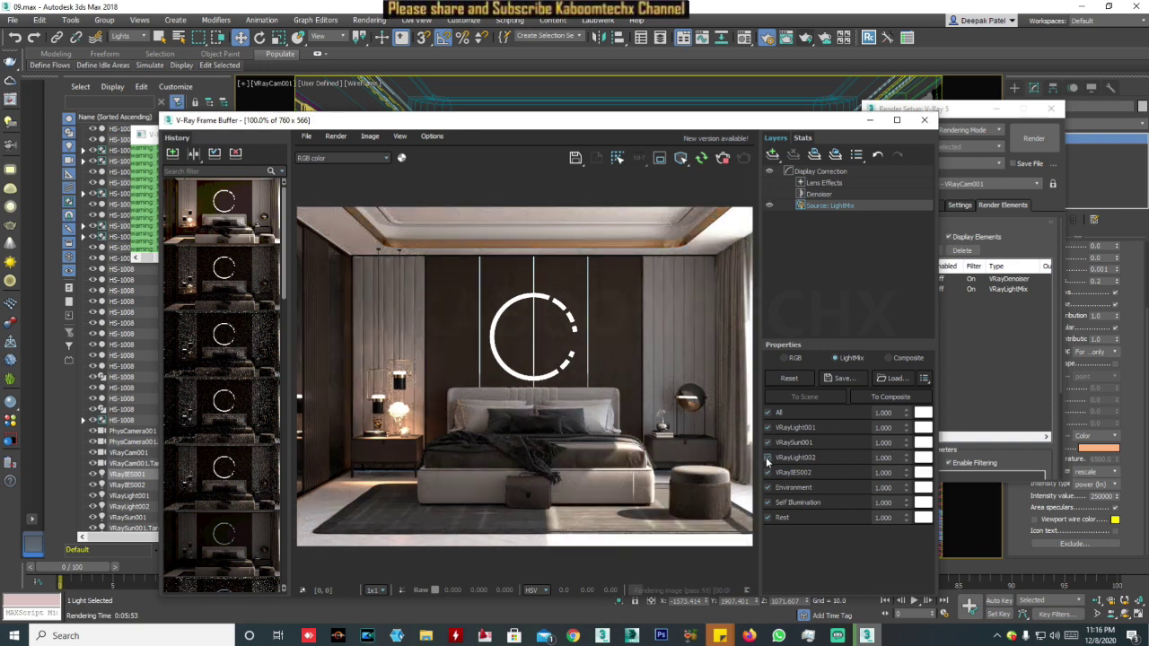
{"action": "left_click", "coordinate": [768, 458]}
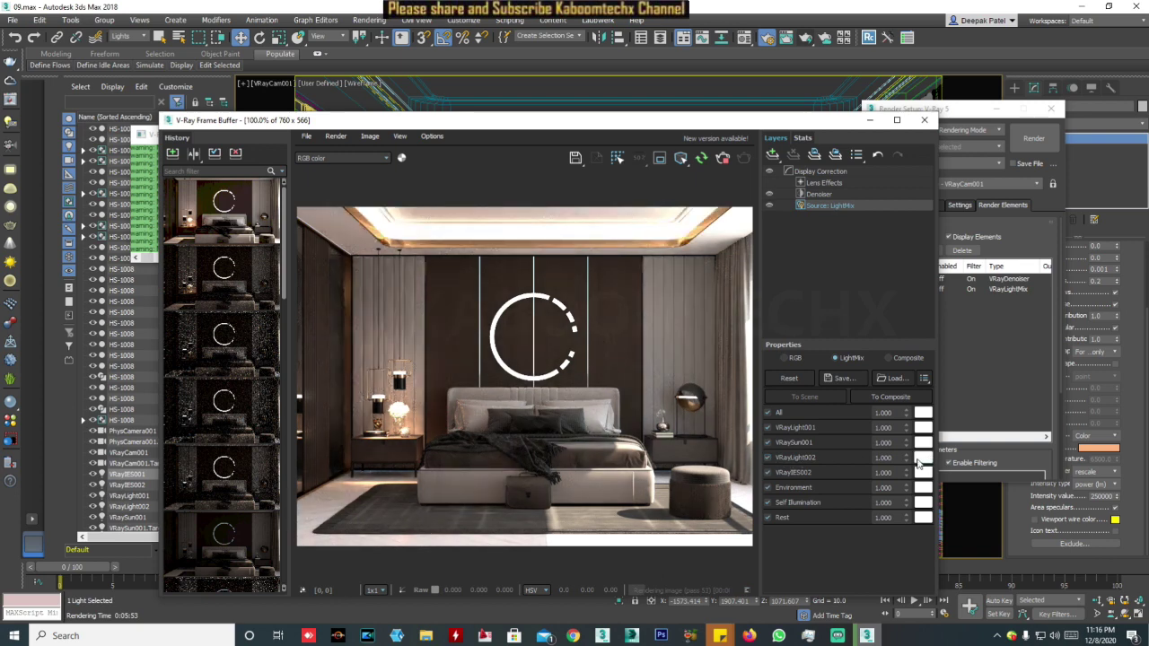
Step: Dim VRayLight002 to 0.225 and VRayIES002 to 0.375 in the LightMix
{"action": "left_click_drag", "start_coordinate": [908, 461], "coordinate": [909, 490]}
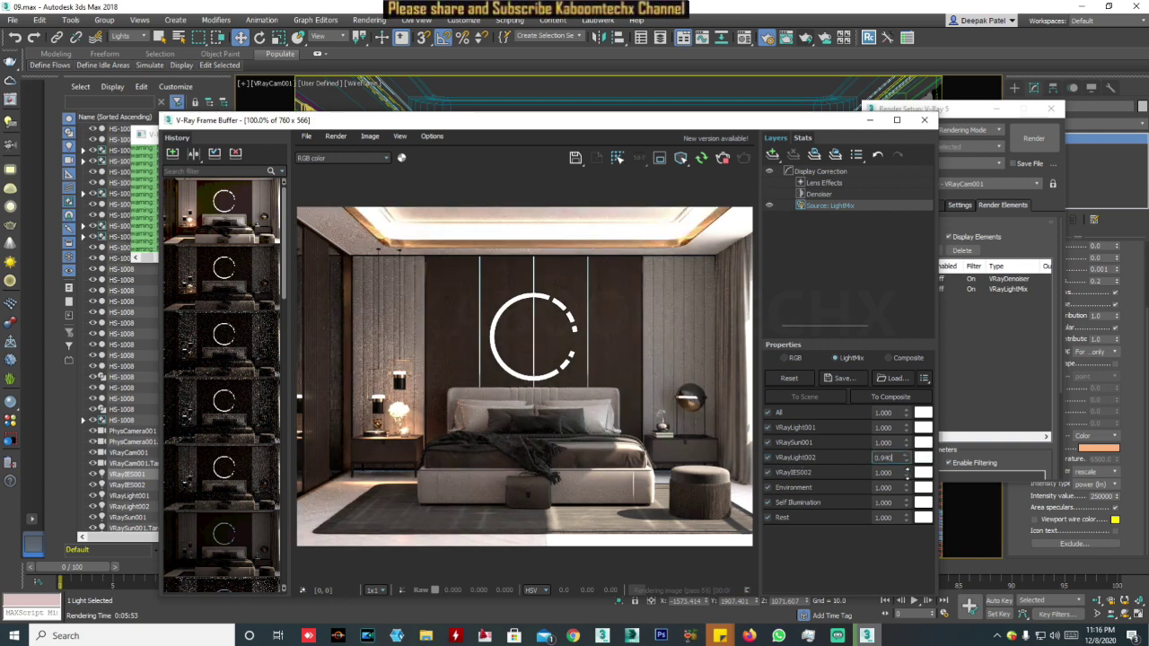
{"action": "left_click_drag", "start_coordinate": [919, 533], "coordinate": [924, 558]}
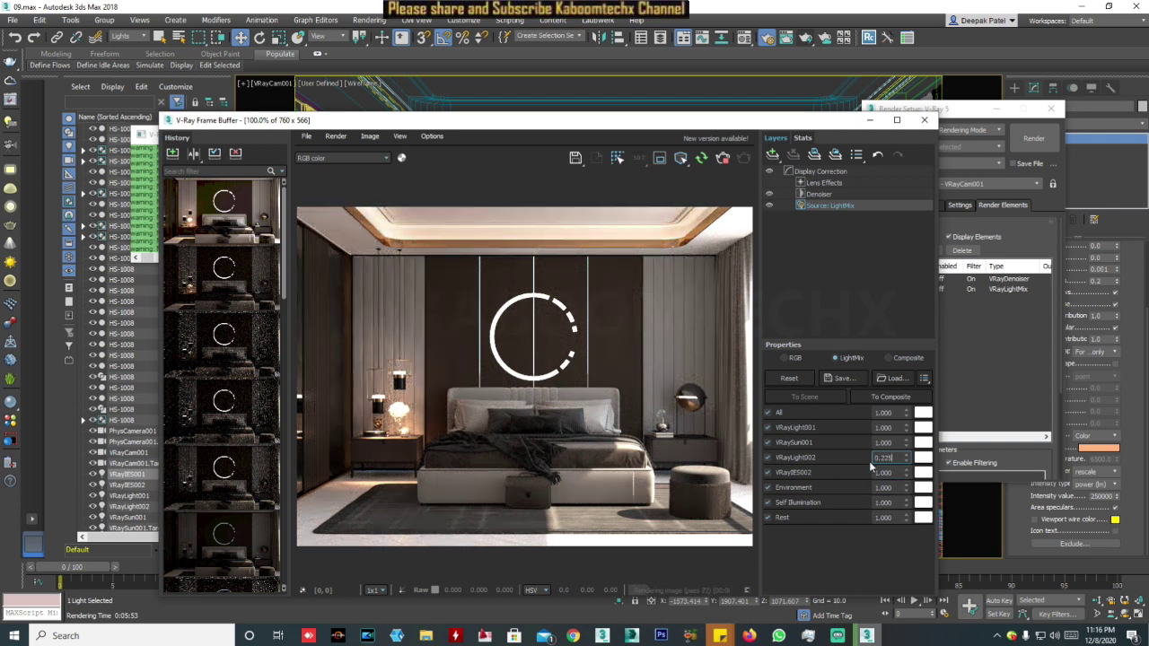
{"action": "left_click", "coordinate": [768, 472]}
{"action": "left_click", "coordinate": [769, 472]}
{"action": "left_click_drag", "start_coordinate": [907, 473], "coordinate": [936, 564]}
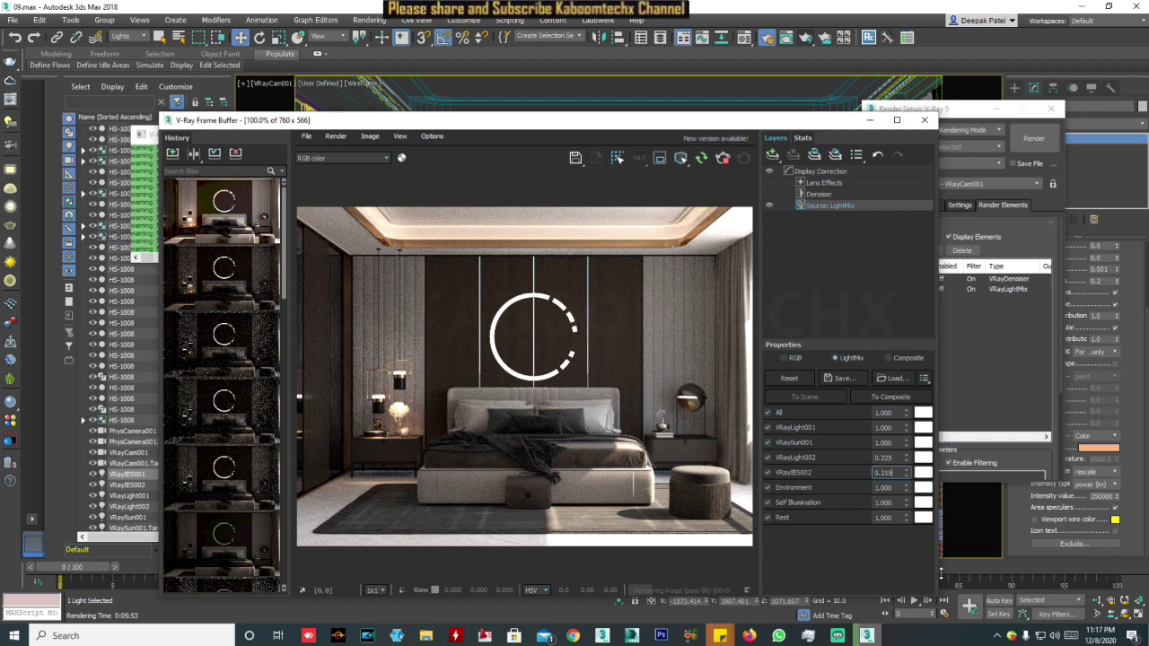
{"action": "mouse_move", "coordinate": [936, 564]}
{"action": "left_mouse_down"}
{"action": "mouse_move", "coordinate": [934, 546]}
{"action": "mouse_move", "coordinate": [940, 598]}
{"action": "mouse_move", "coordinate": [921, 530]}
{"action": "mouse_move", "coordinate": [890, 547]}
{"action": "left_mouse_up"}
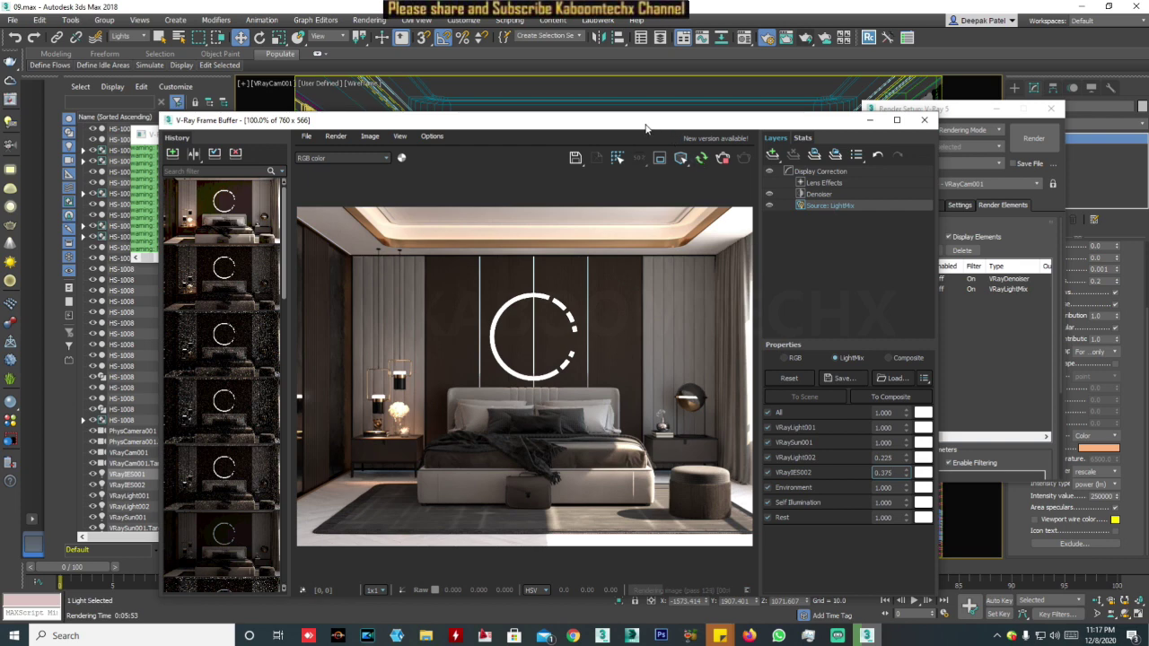
{"action": "left_click_drag", "start_coordinate": [611, 128], "coordinate": [575, 93]}
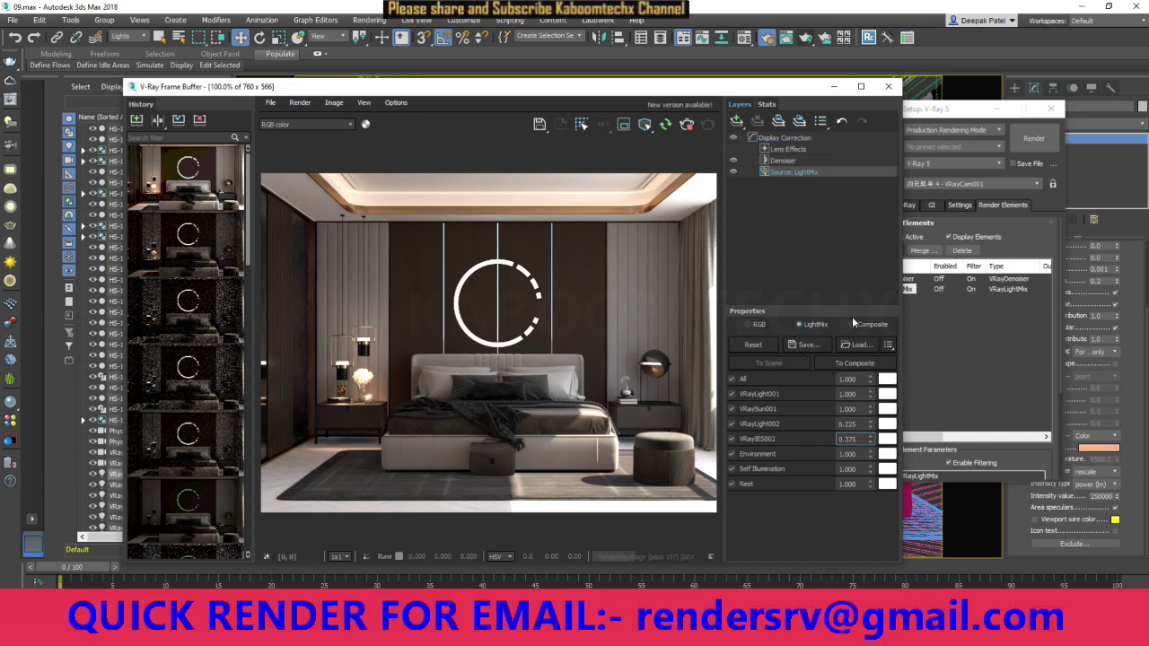
Step: Compare the RGB and LightMix sources, then try raising the Environment contribution
{"action": "left_click", "coordinate": [751, 325]}
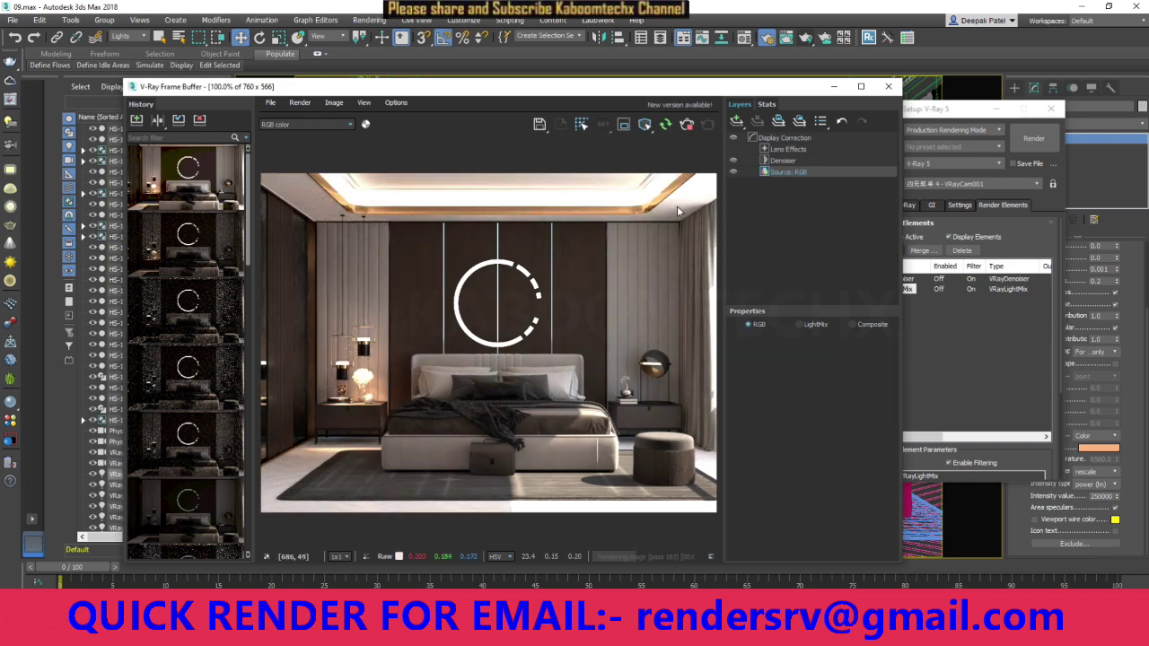
{"action": "left_click", "coordinate": [799, 324]}
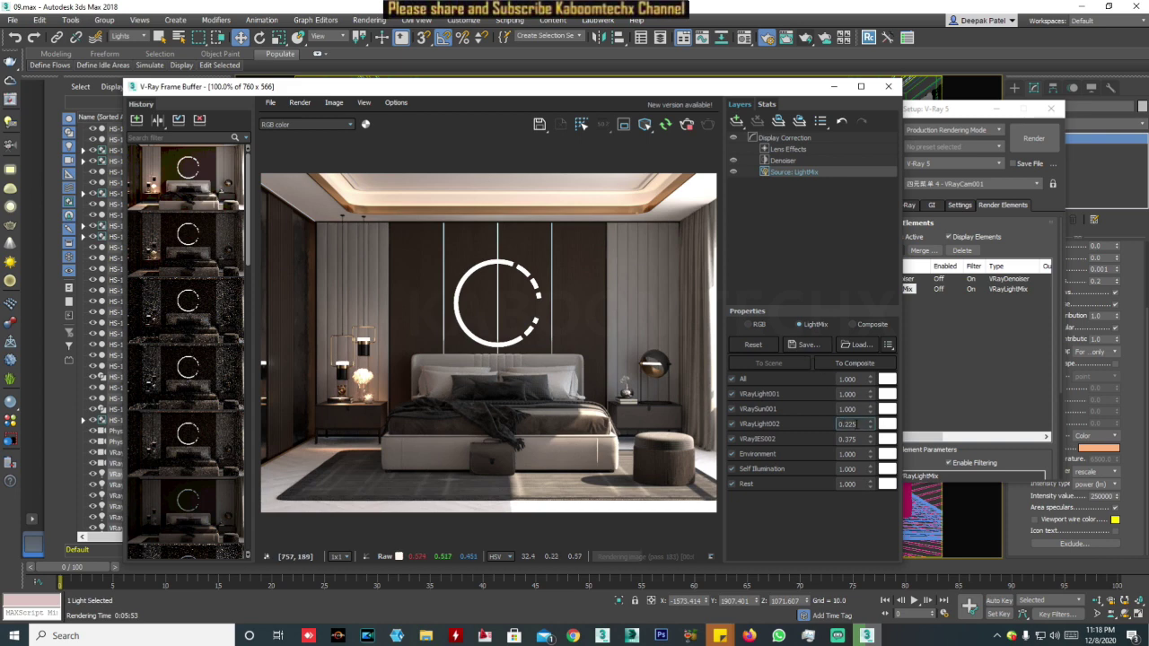
{"action": "left_click", "coordinate": [847, 394]}
{"action": "left_click", "coordinate": [847, 439]}
{"action": "left_click", "coordinate": [870, 455]}
{"action": "left_click_drag", "start_coordinate": [869, 459], "coordinate": [872, 353]}
{"action": "mouse_move", "coordinate": [868, 303]}
{"action": "left_mouse_down"}
{"action": "mouse_move", "coordinate": [886, 499]}
{"action": "mouse_move", "coordinate": [878, 198]}
{"action": "mouse_move", "coordinate": [881, 260]}
{"action": "mouse_move", "coordinate": [881, 224]}
{"action": "left_mouse_up"}
Step: Set Environment to 2.850 and bring Self Illumination to about 1.865
{"action": "left_click_drag", "start_coordinate": [870, 469], "coordinate": [870, 343]}
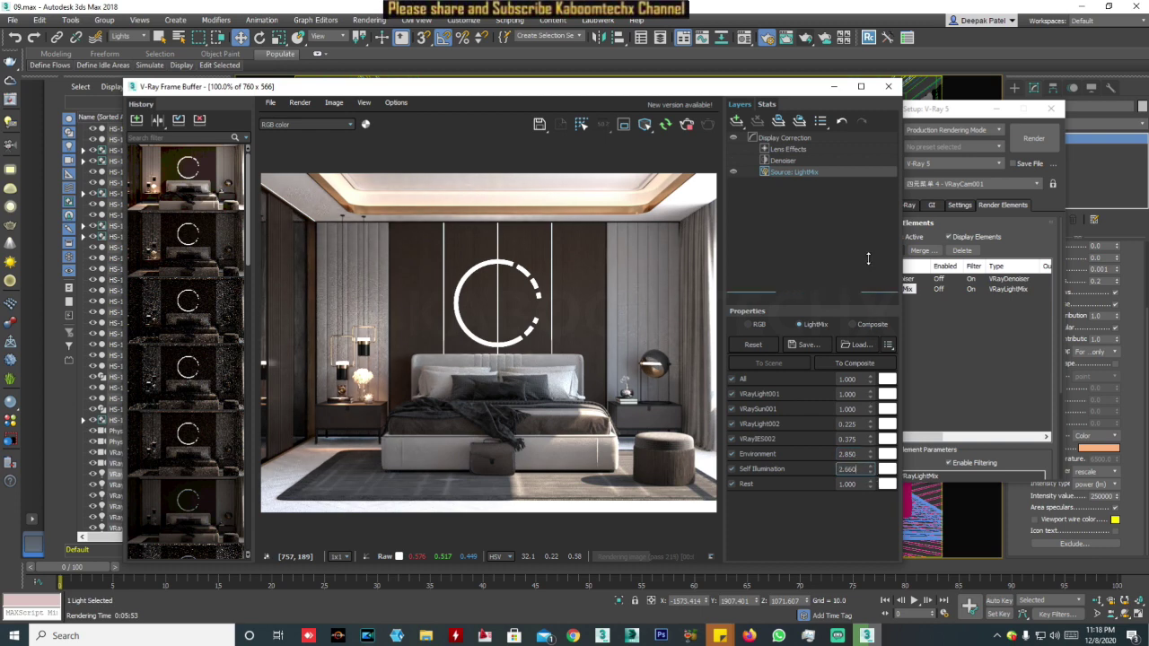
{"action": "mouse_move", "coordinate": [870, 343]}
{"action": "left_mouse_down"}
{"action": "mouse_move", "coordinate": [892, 523]}
{"action": "mouse_move", "coordinate": [870, 365]}
{"action": "mouse_move", "coordinate": [870, 395]}
{"action": "left_mouse_up"}
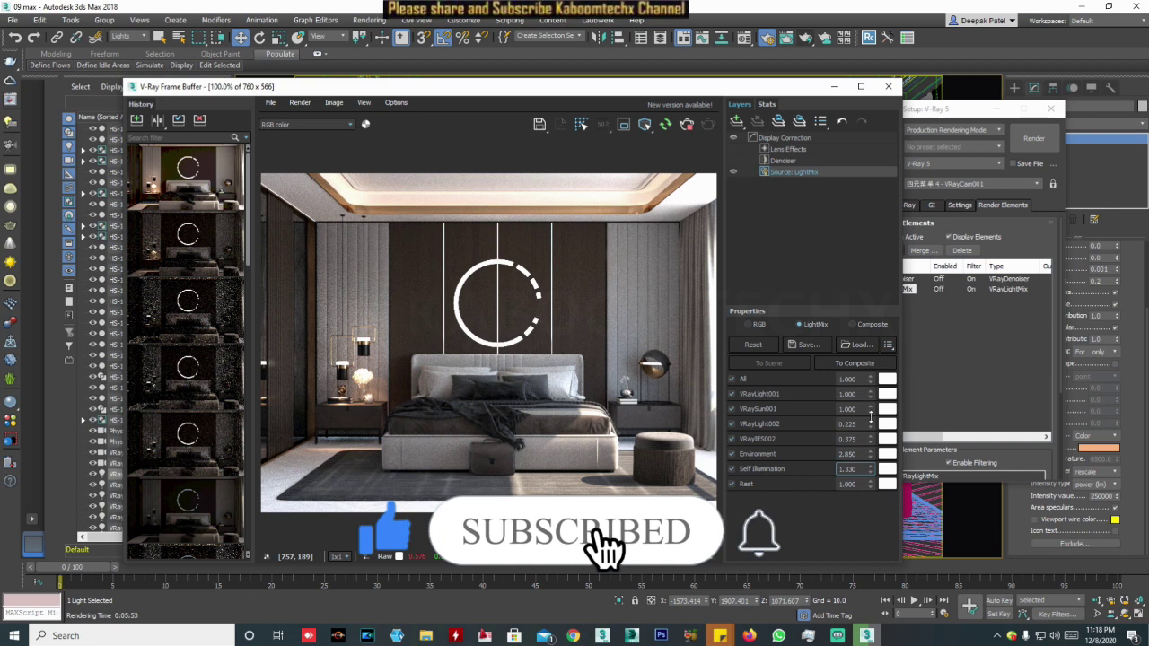
{"action": "scroll", "coordinate": [657, 366], "scroll_direction": "up", "scroll_amount": 1}
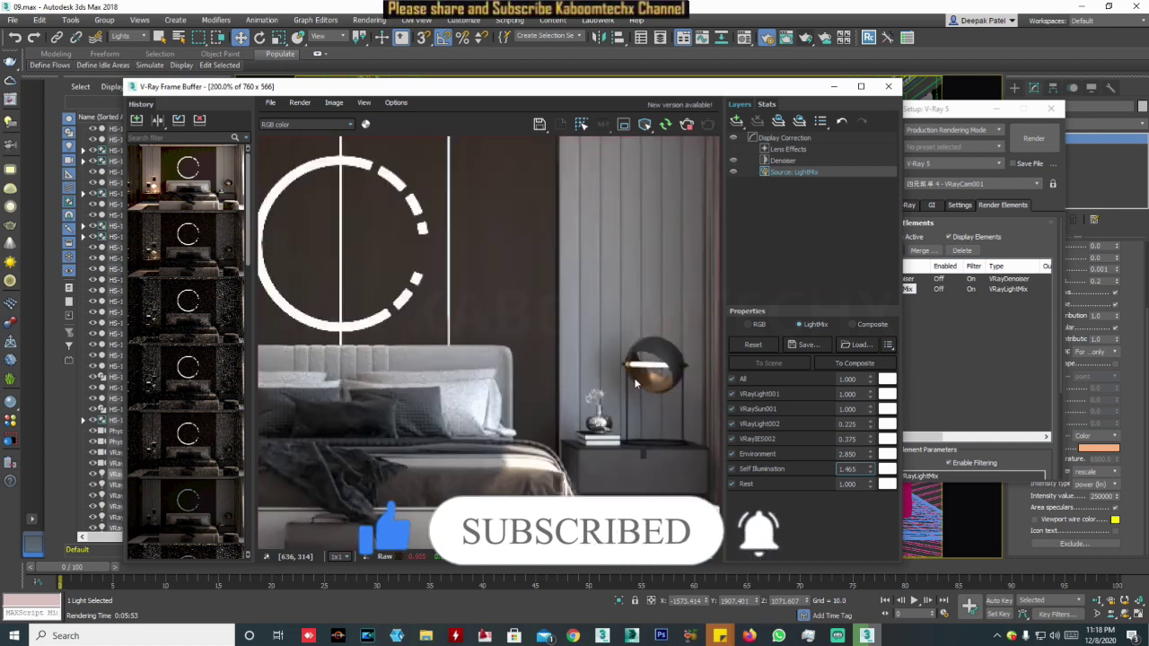
{"action": "scroll", "coordinate": [641, 383], "scroll_direction": "down", "scroll_amount": 1}
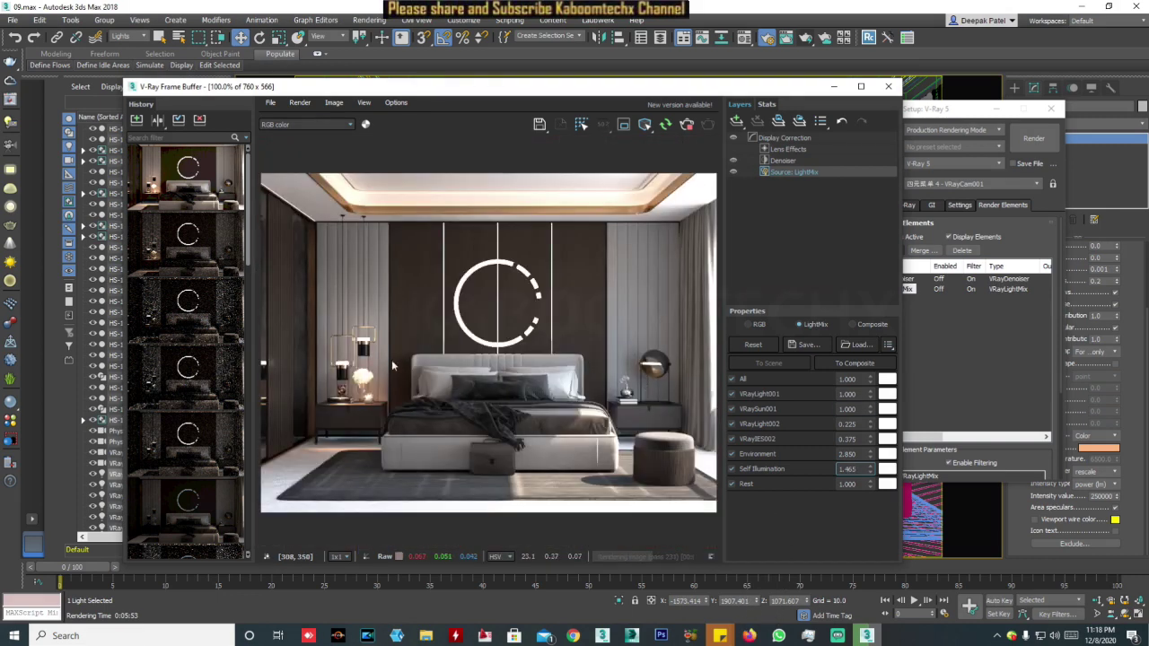
{"action": "scroll", "coordinate": [357, 350], "scroll_direction": "up", "scroll_amount": 2}
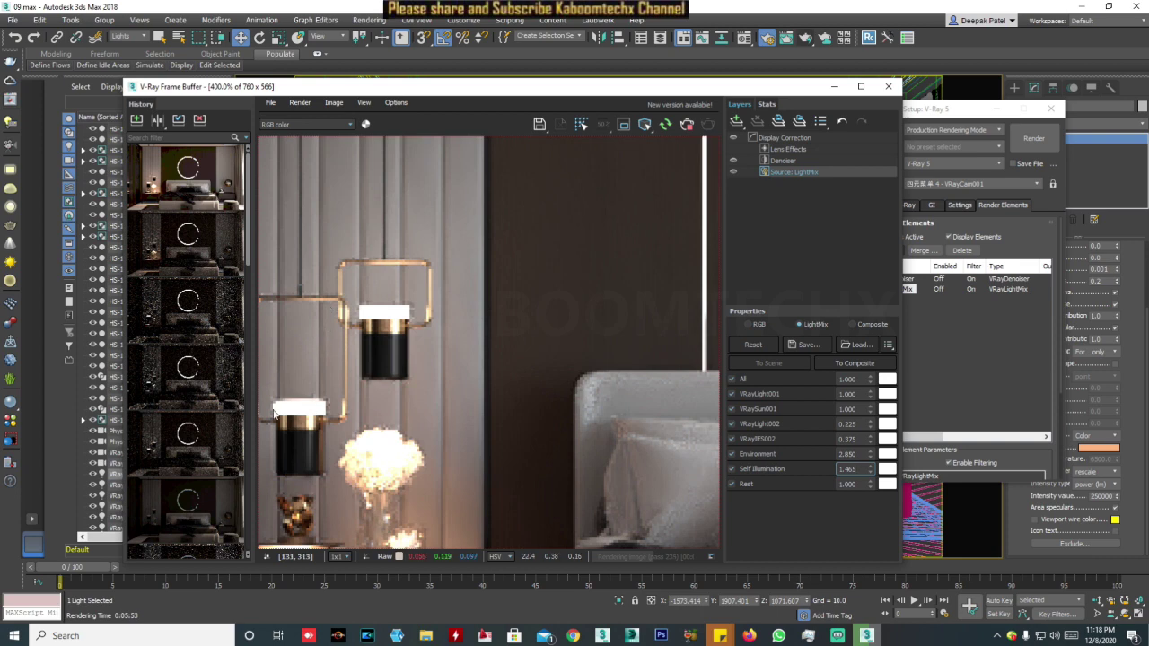
{"action": "scroll", "coordinate": [482, 431], "scroll_direction": "down", "scroll_amount": 2}
{"action": "left_click_drag", "start_coordinate": [870, 470], "coordinate": [870, 459]}
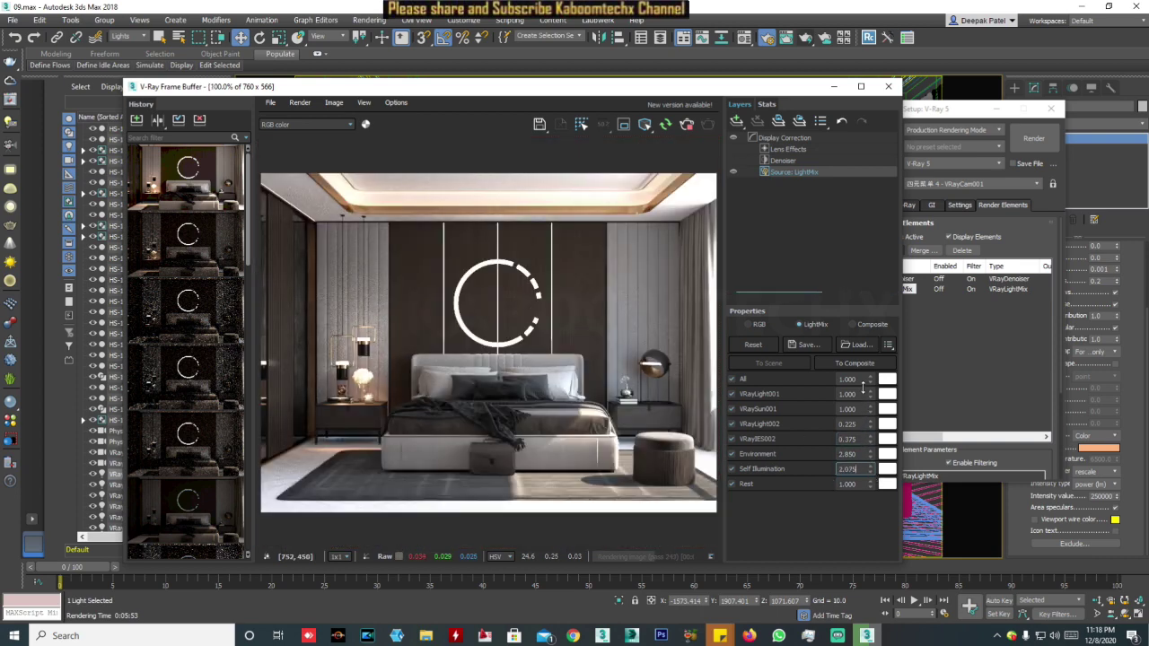
Step: Raise Self Illumination to 2.160 and try a blue tint for it
{"action": "left_click_drag", "start_coordinate": [870, 469], "coordinate": [891, 469]}
{"action": "left_click", "coordinate": [889, 470]}
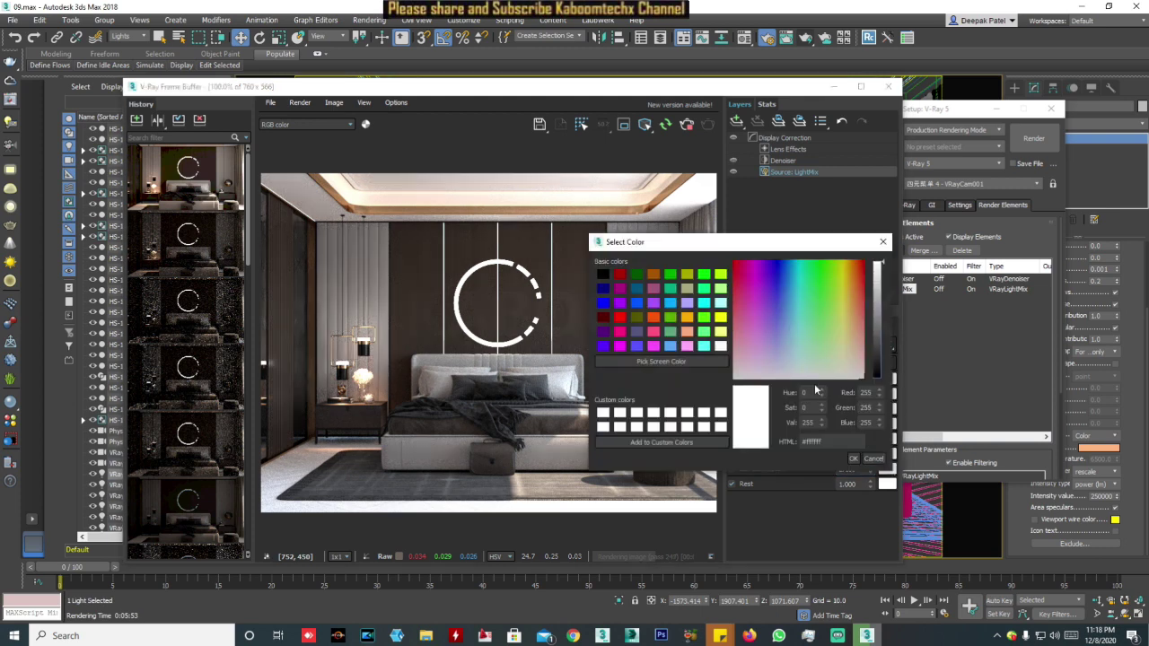
{"action": "left_click", "coordinate": [773, 275]}
{"action": "left_click_drag", "start_coordinate": [646, 241], "coordinate": [892, 217]}
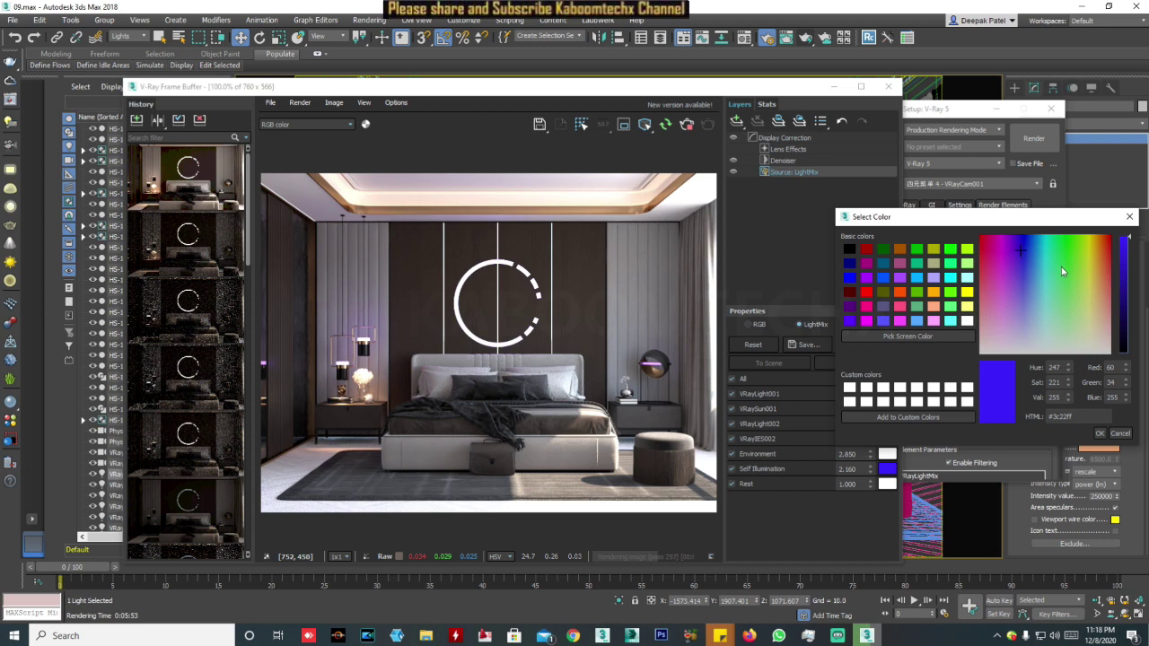
{"action": "left_click", "coordinate": [1028, 245]}
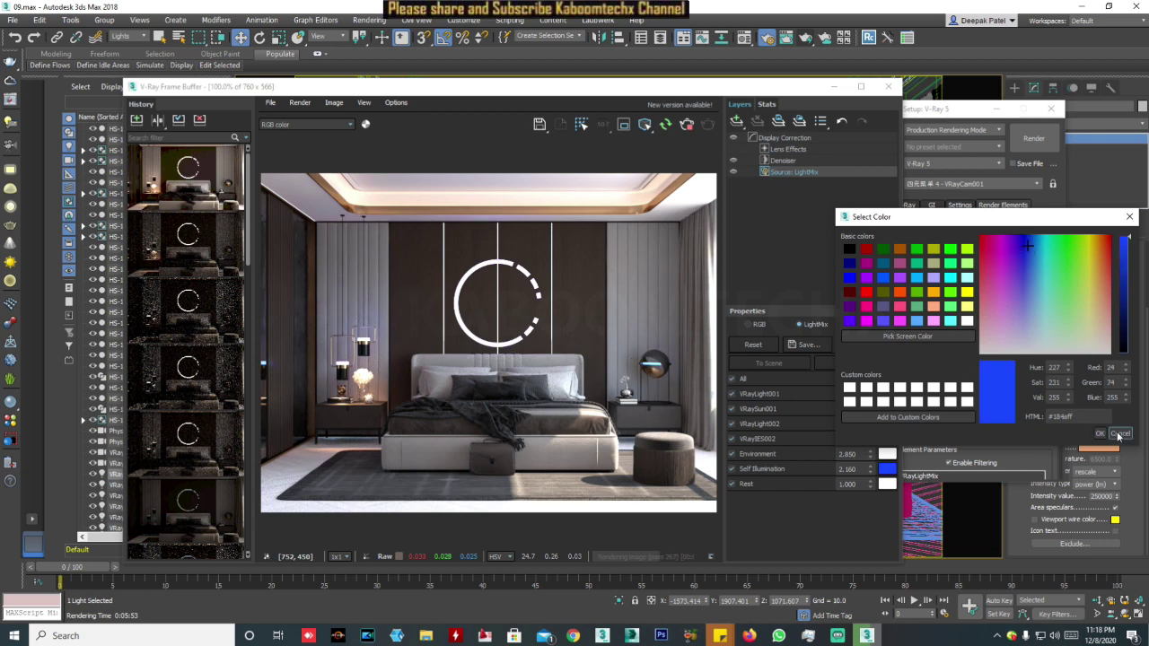
{"action": "left_click", "coordinate": [1100, 435]}
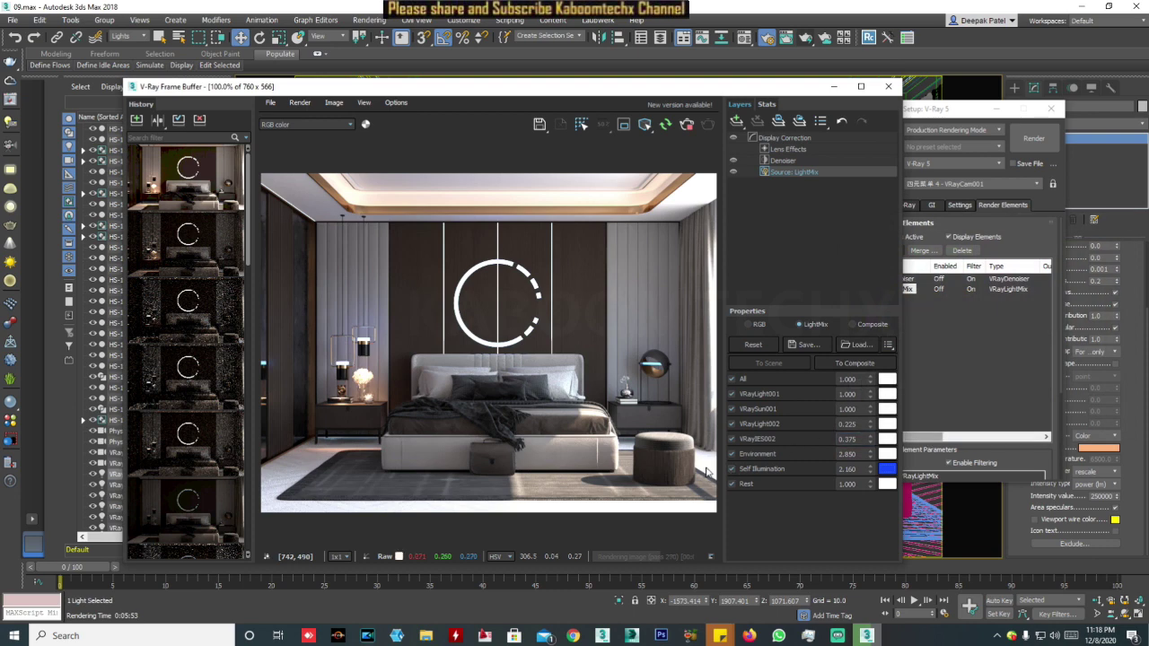
Step: Change the Self Illumination tint to orange #ffaa00 and accept it
{"action": "left_click", "coordinate": [887, 469]}
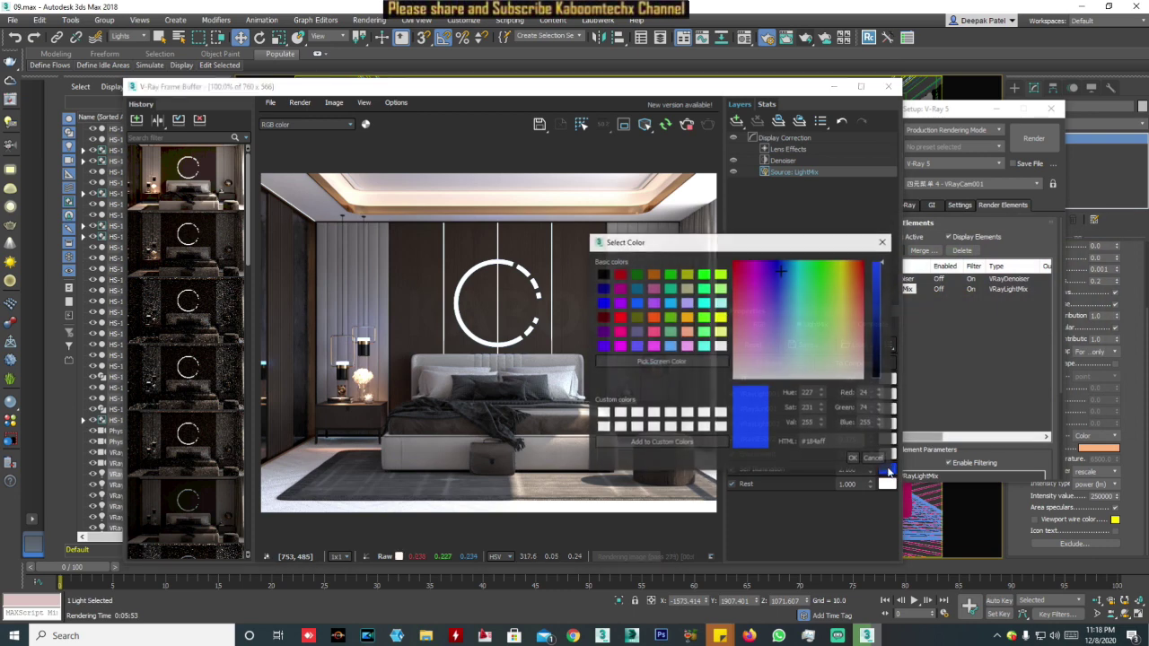
{"action": "left_click_drag", "start_coordinate": [839, 321], "coordinate": [840, 350]}
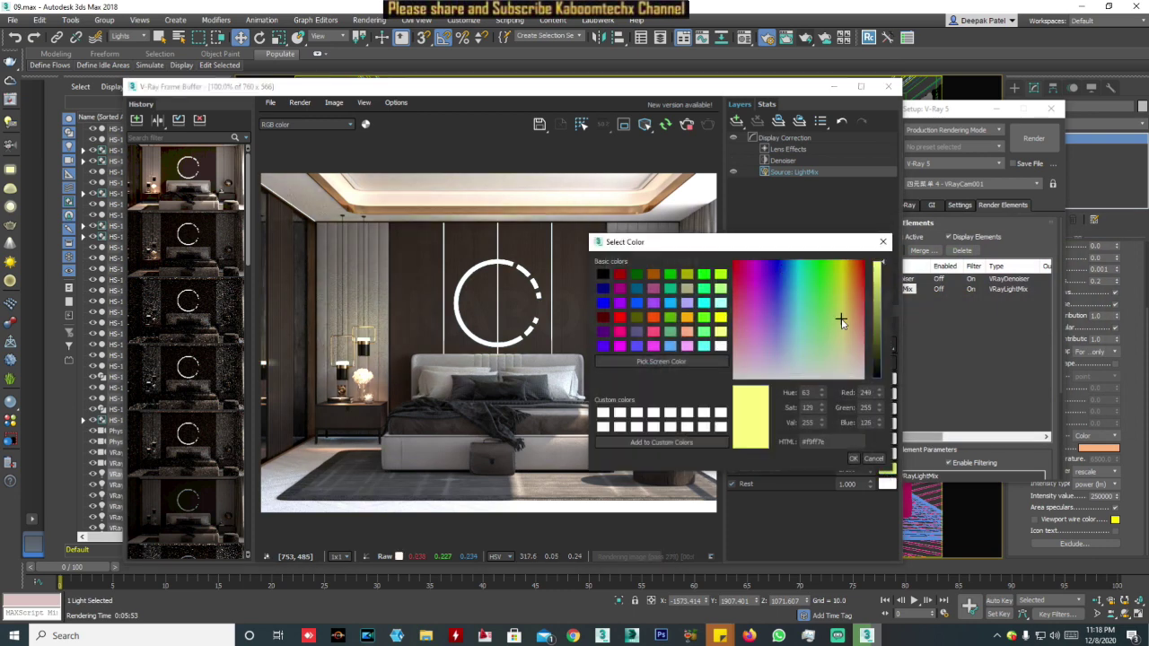
{"action": "left_click", "coordinate": [770, 356]}
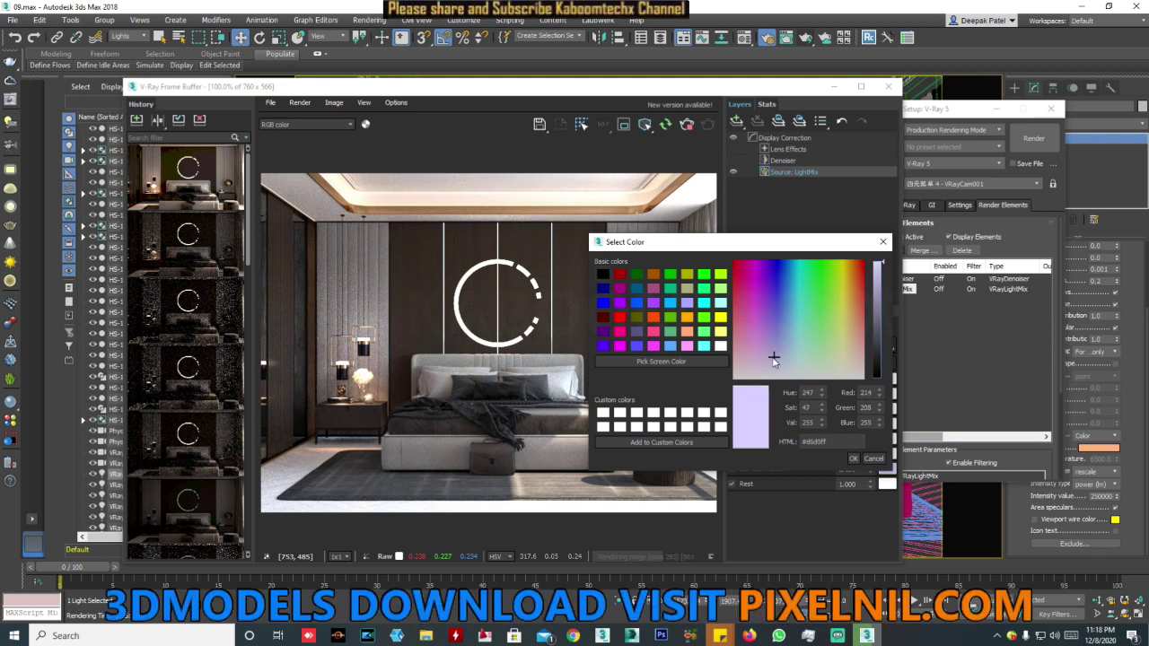
{"action": "left_click", "coordinate": [688, 319]}
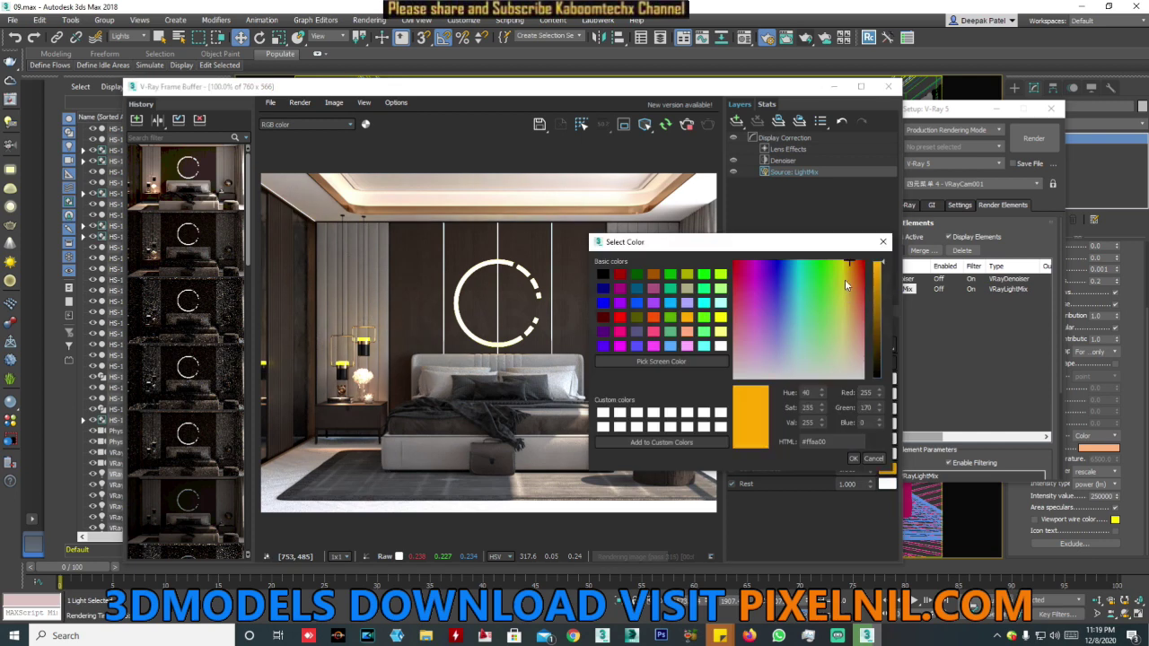
{"action": "left_click", "coordinate": [852, 459]}
{"action": "scroll", "coordinate": [544, 382], "scroll_direction": "up", "scroll_amount": 3}
{"action": "scroll", "coordinate": [545, 383], "scroll_direction": "down", "scroll_amount": 5}
{"action": "scroll", "coordinate": [545, 383], "scroll_direction": "up", "scroll_amount": 2}
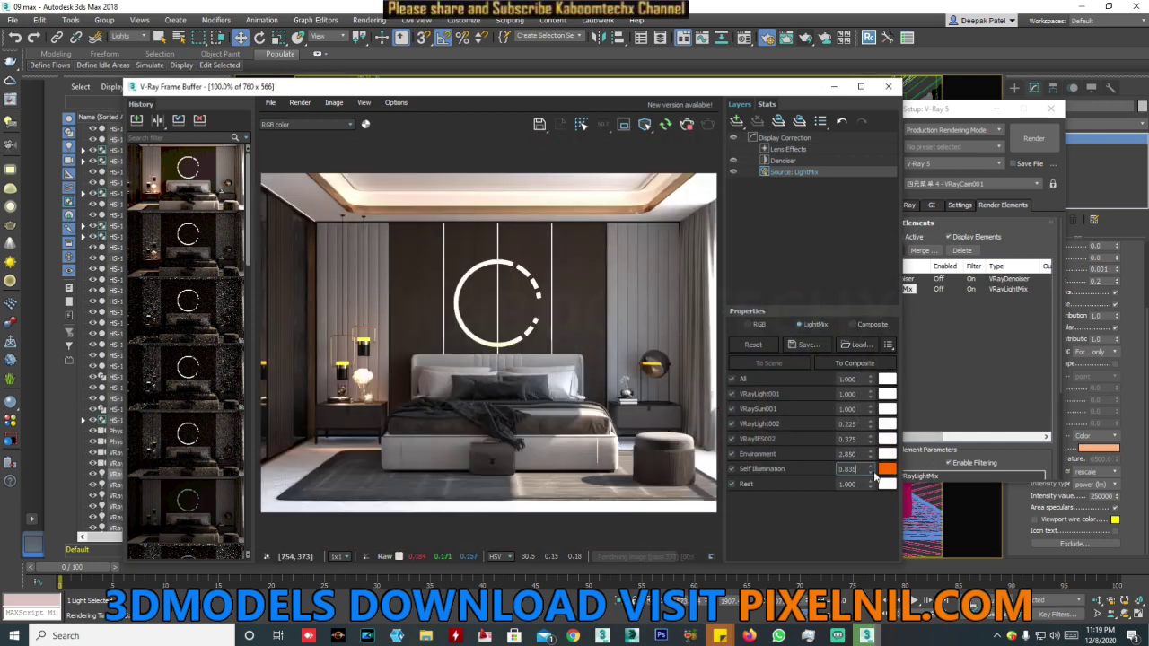
Step: Raise Self Illumination to 3.185, set Rest to 10.375, and switch the Rest channel off
{"action": "left_click_drag", "start_coordinate": [868, 472], "coordinate": [873, 249]}
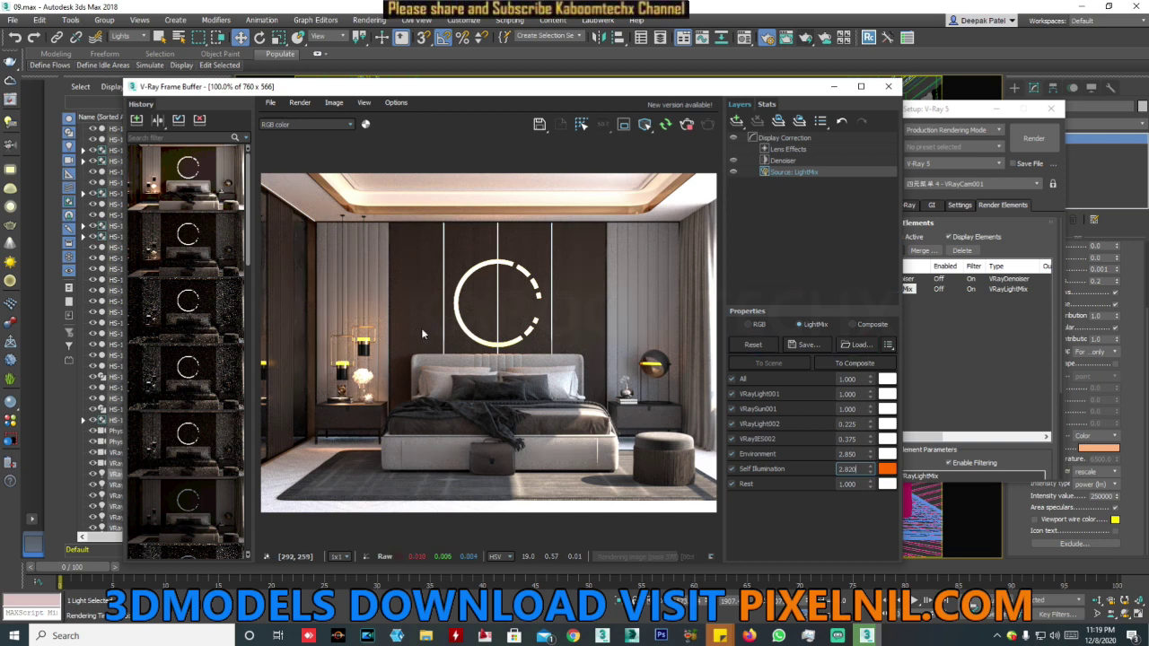
{"action": "left_click_drag", "start_coordinate": [871, 473], "coordinate": [872, 422]}
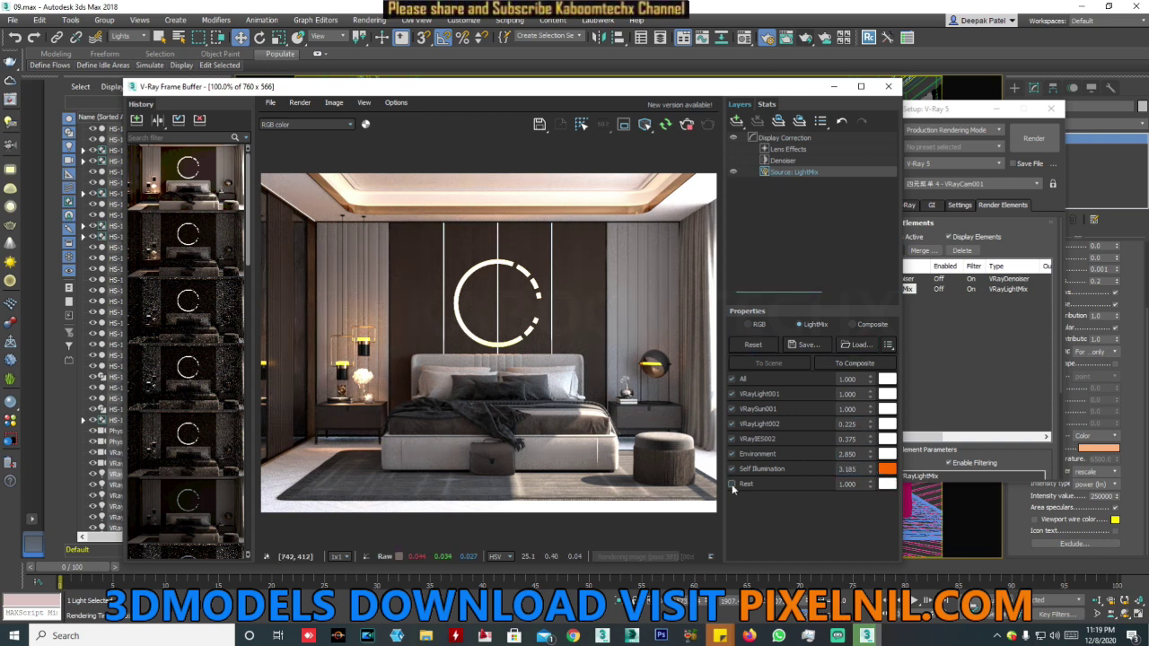
{"action": "left_click_drag", "start_coordinate": [870, 483], "coordinate": [878, 363]}
{"action": "left_click_drag", "start_coordinate": [877, 363], "coordinate": [852, 509]}
{"action": "left_click", "coordinate": [733, 484]}
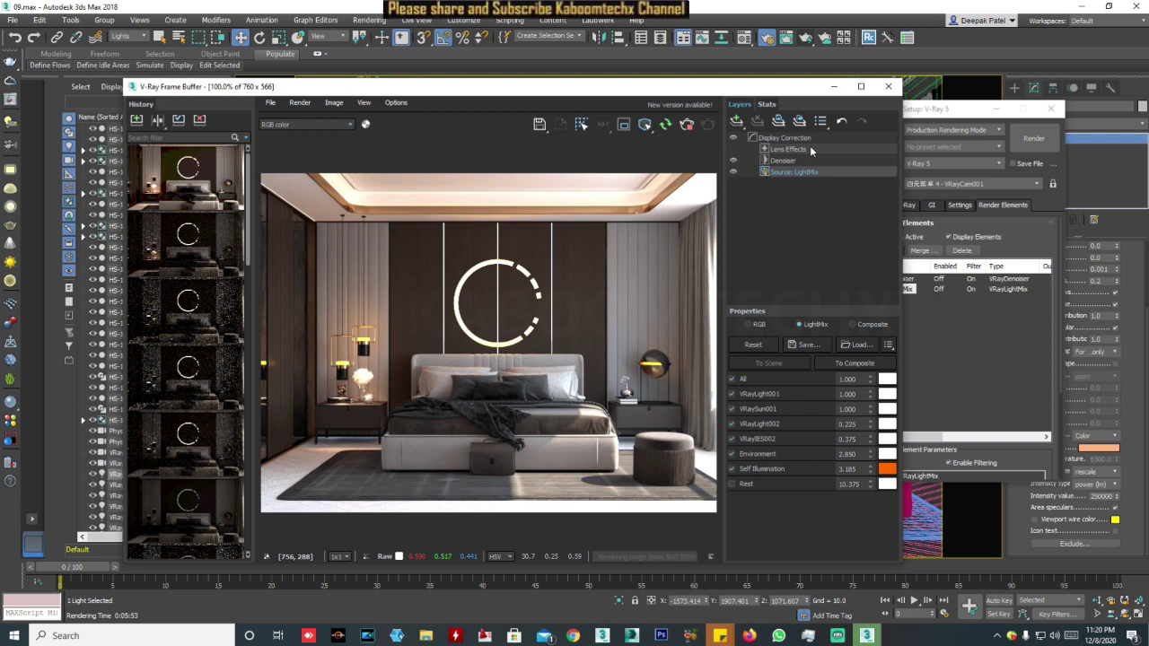
Step: Show the Lens Effects layer properties, with bloom 0.400 and threshold 1.000
{"action": "left_click", "coordinate": [809, 147]}
{"action": "scroll", "coordinate": [792, 498], "scroll_direction": "down", "scroll_amount": 2}
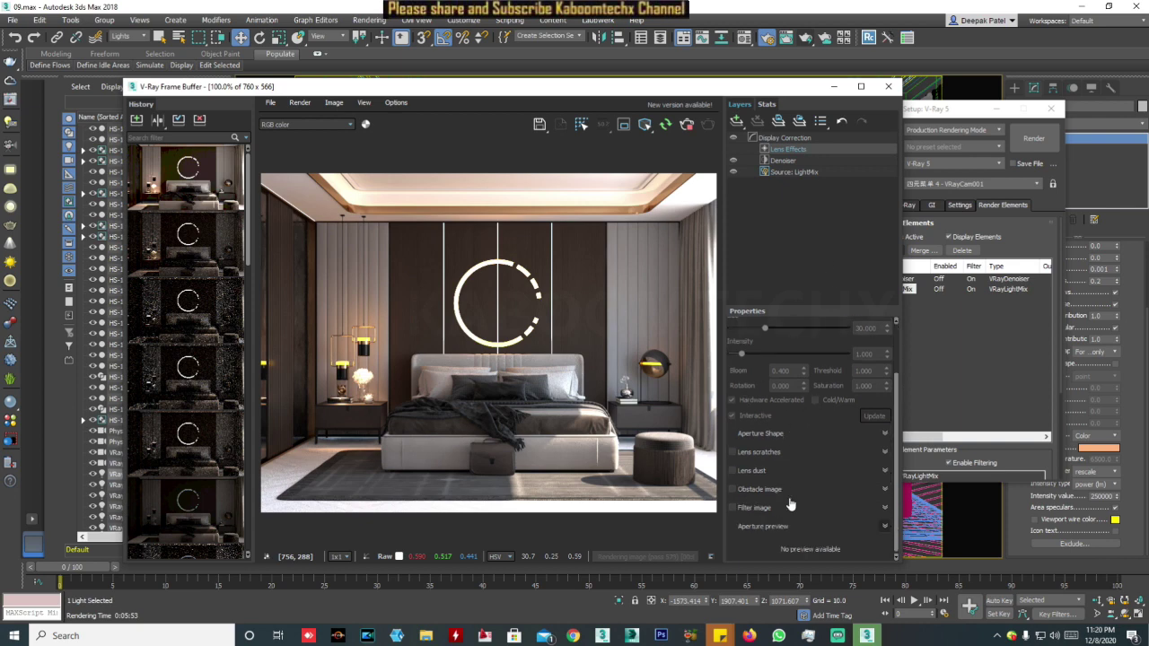